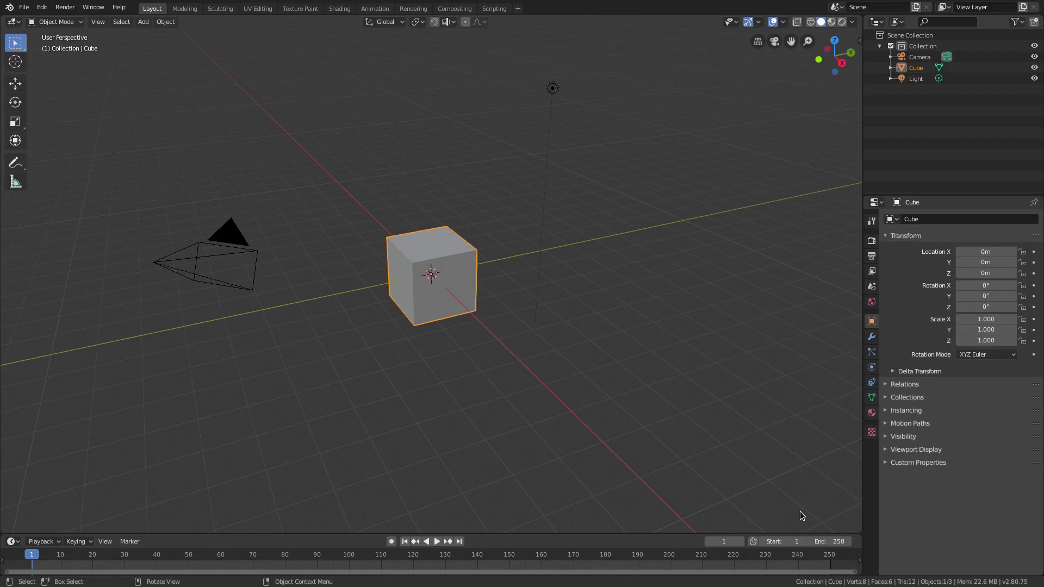
Delete the default cube, camera and light to empty the scene
key(Delete)
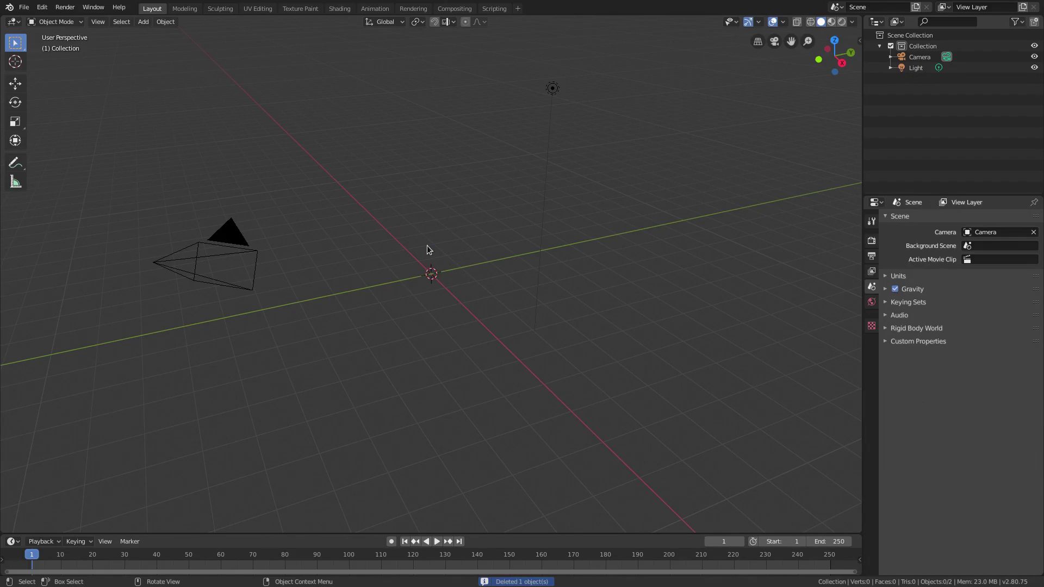
key(b)
drag(122, 49, 607, 375)
key(Delete)
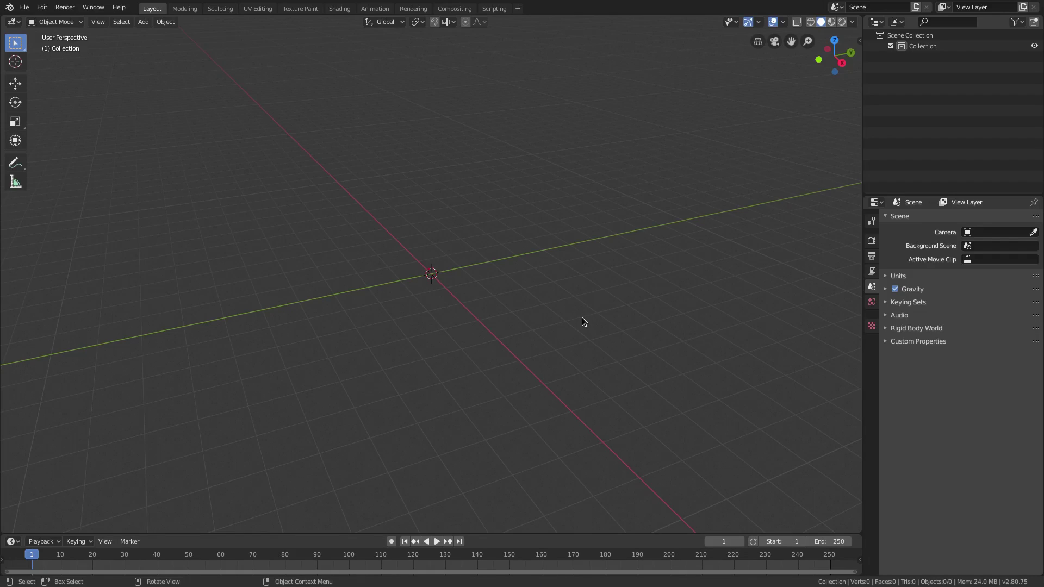
Add a text object at the world origin
middle_drag(582, 318, 544, 234)
key(shift+a)
mouse_move(545, 238)
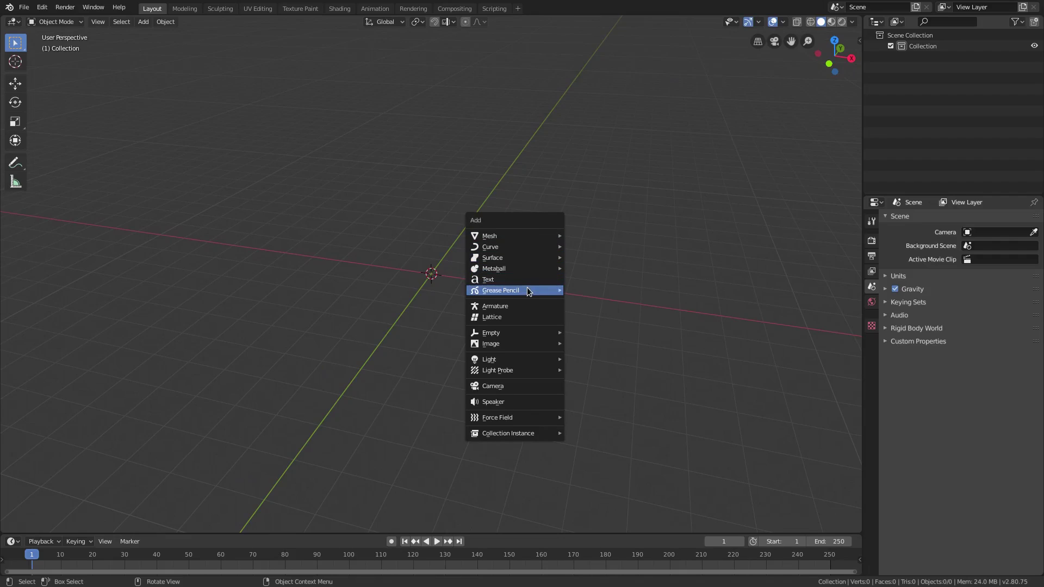
click(522, 275)
Rotate the text object 90° about the global X axis so it stands upright
mouse_move(555, 250)
middle_down()
mouse_move(571, 254)
mouse_move(511, 251)
mouse_move(590, 221)
mouse_move(511, 222)
mouse_move(547, 268)
middle_up()
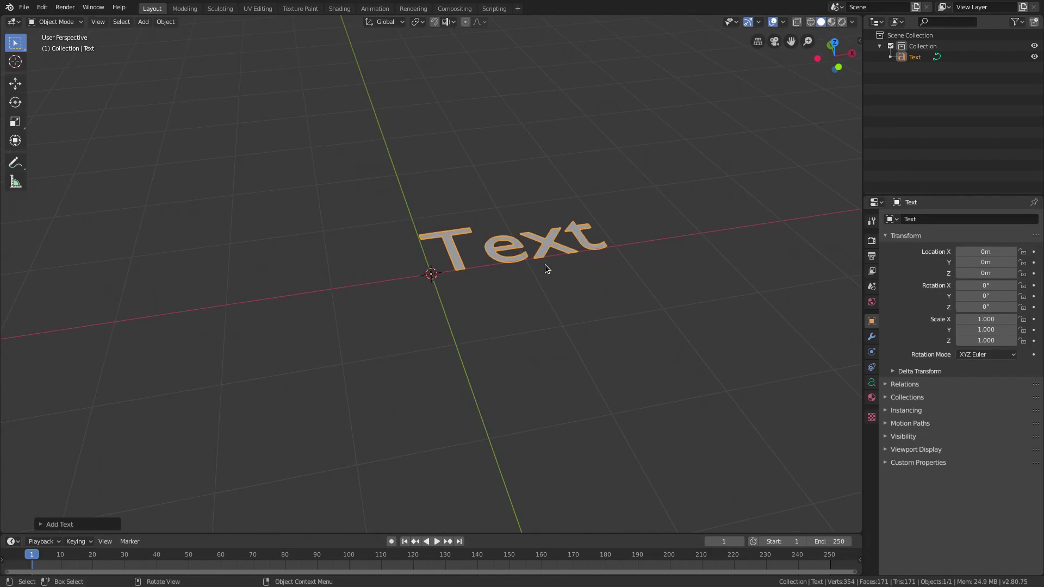
text(rx)
text(90)
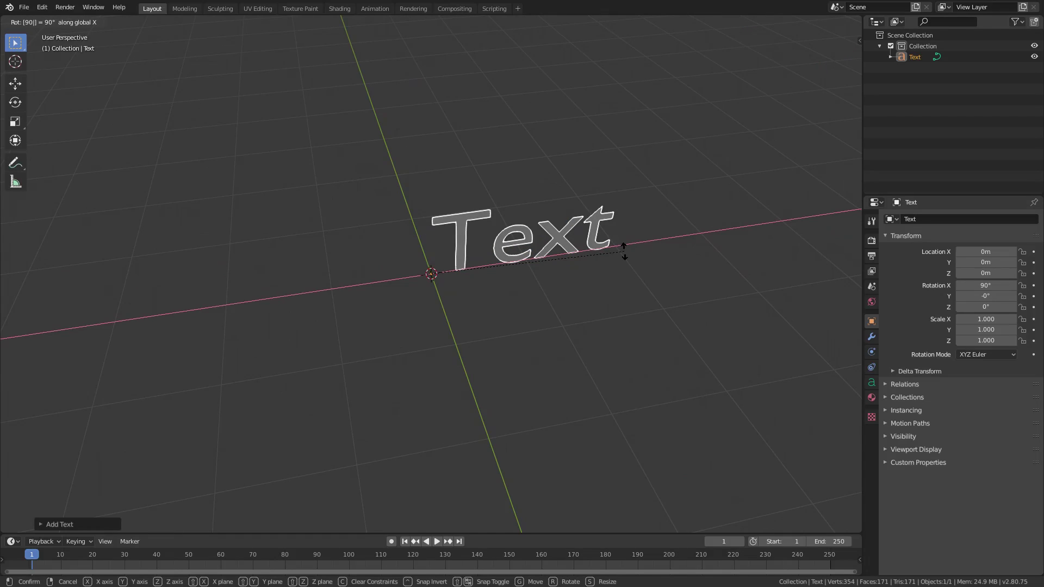
key(Return)
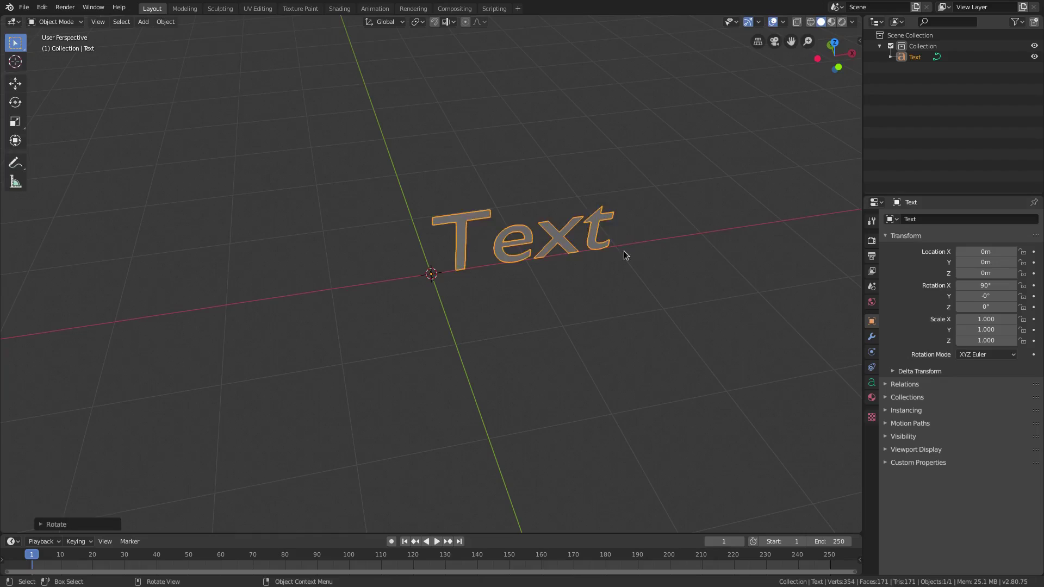
Change the wording of the text object to "TutsByKai"
key(Tab)
key(BackSpace)
key(BackSpace)
key(BackSpace)
text(uts)
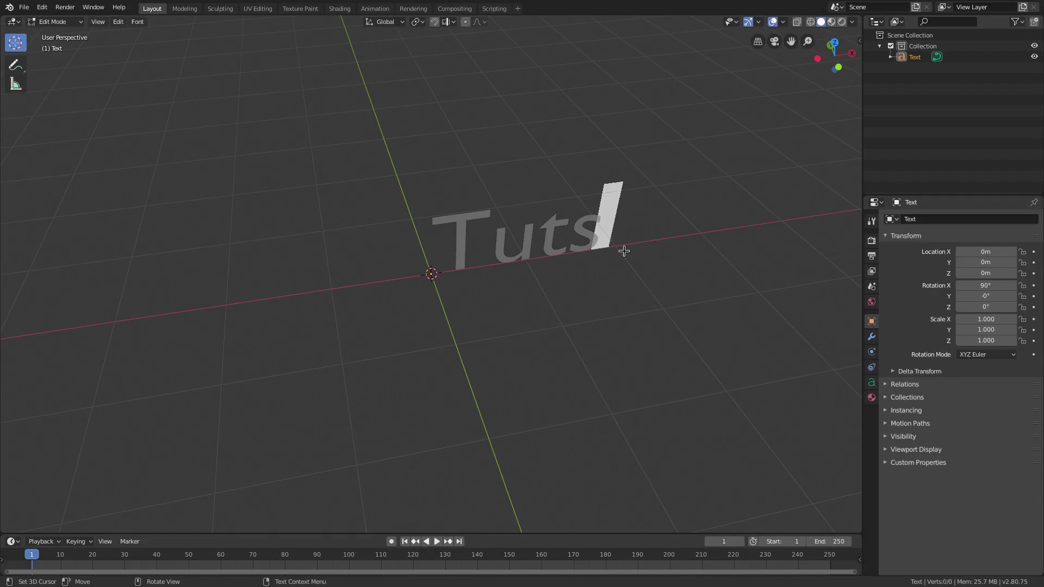
text(ByKai)
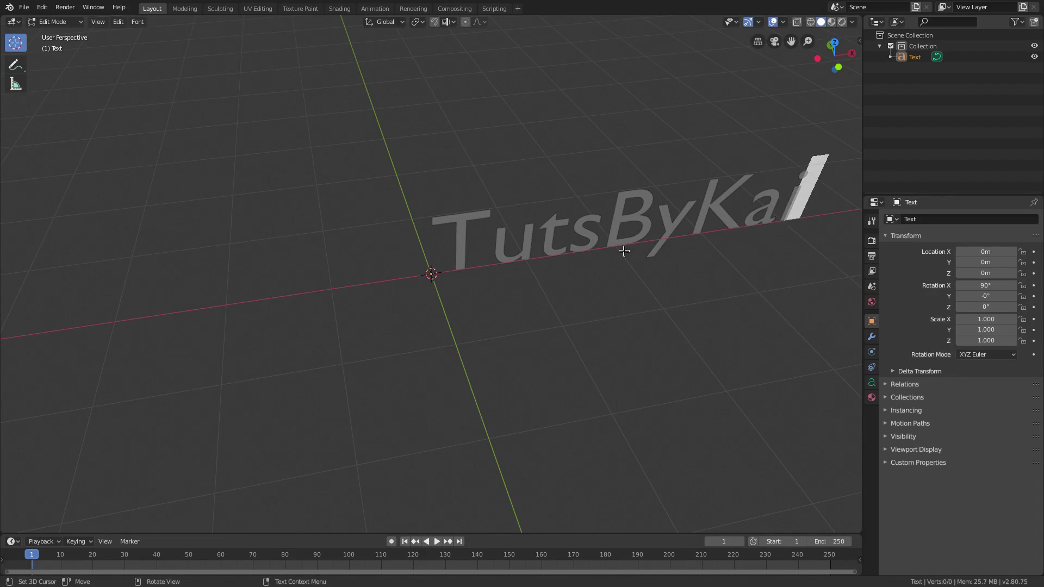
Change the wording of the text object back to "Text" and leave text editing
key(Tab)
key(Tab)
key(BackSpace)
key(BackSpace)
key(BackSpace)
key(BackSpace)
key(BackSpace)
key(BackSpace)
key(BackSpace)
key(BackSpace)
text(extg)
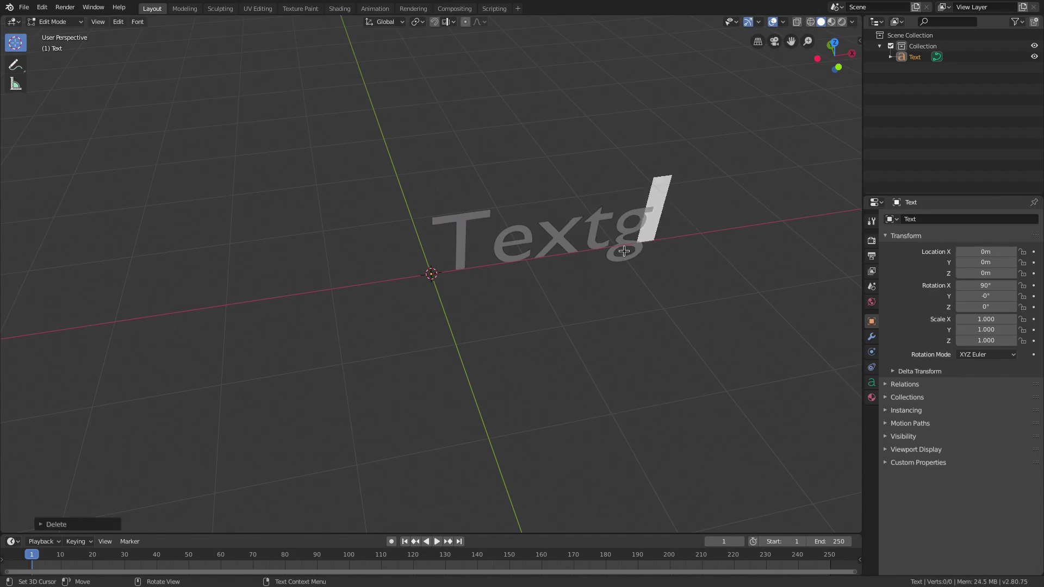
key(Tab)
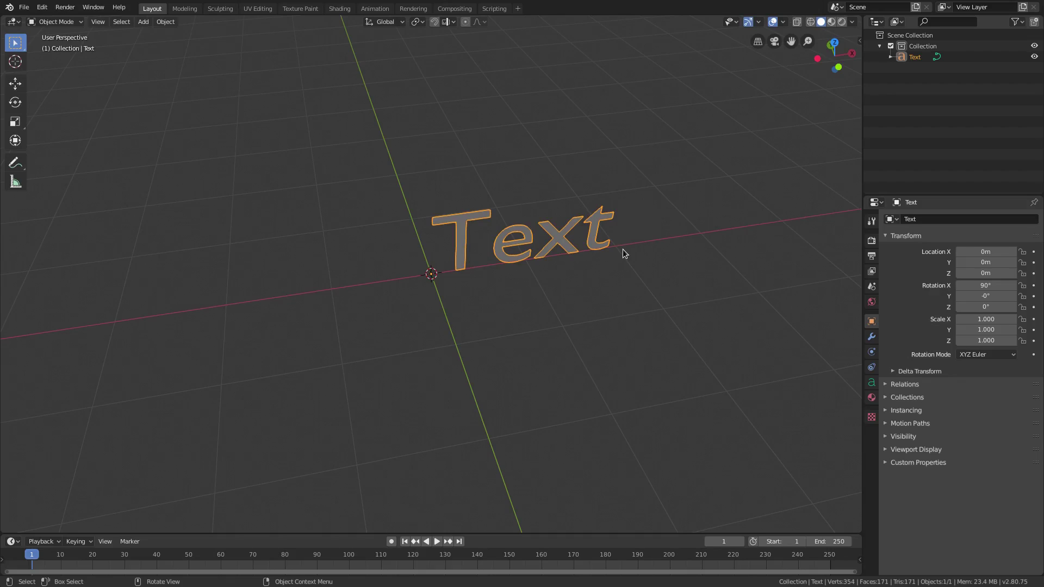
Load BPimperial.otf from the fonts folder as the text object's regular font, choosing it from the thumbnail previews
mouse_move(629, 254)
middle_down()
mouse_move(648, 263)
mouse_move(631, 277)
mouse_move(636, 270)
middle_up()
click(872, 382)
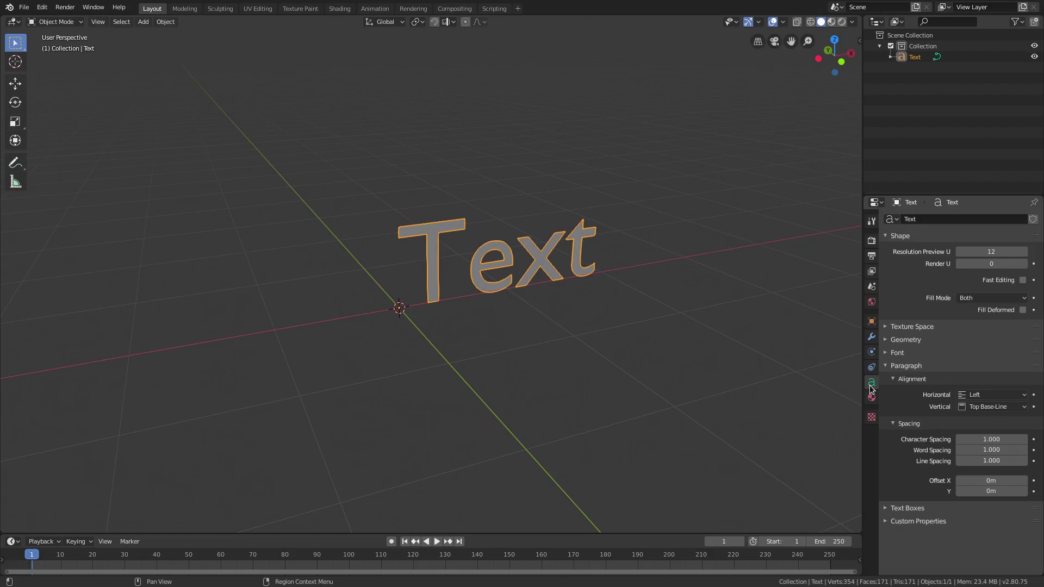
click(898, 354)
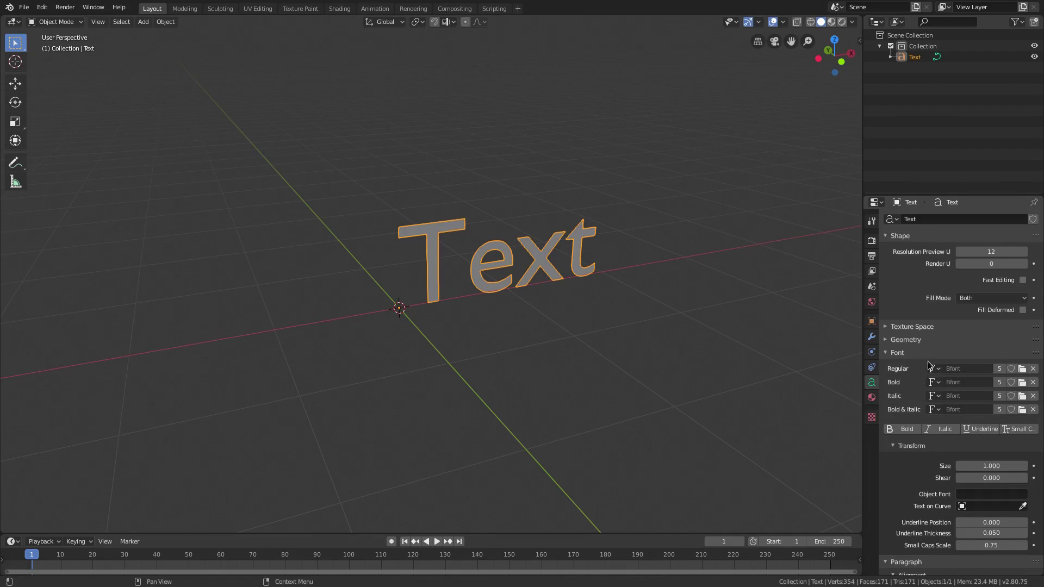
click(1022, 370)
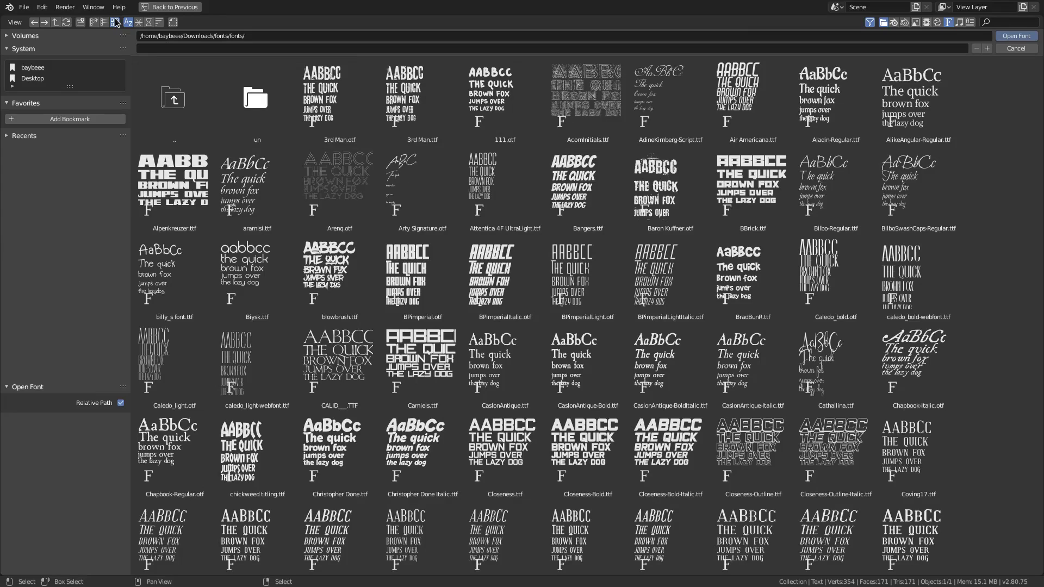
click(94, 22)
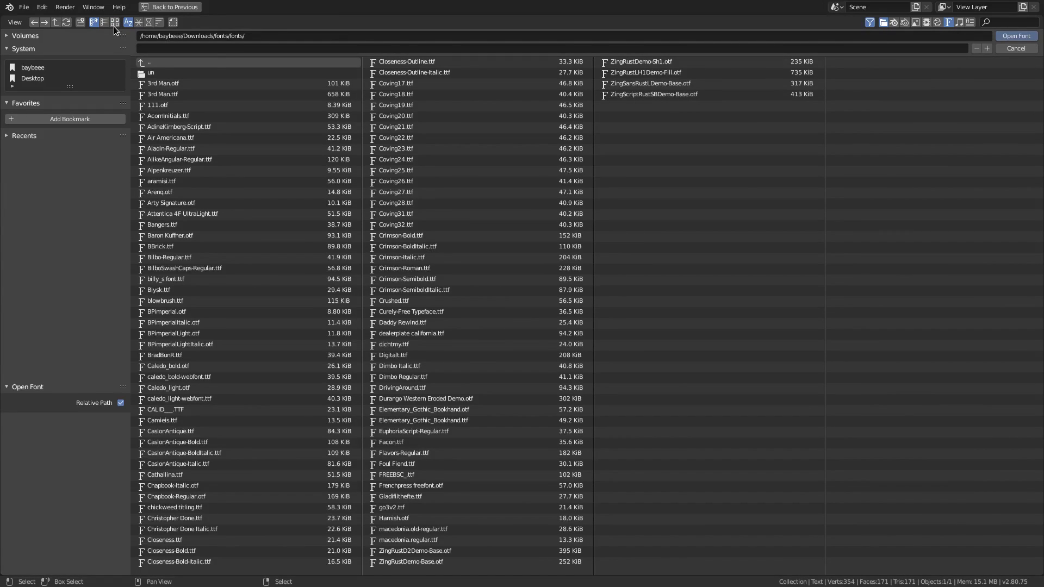
click(114, 24)
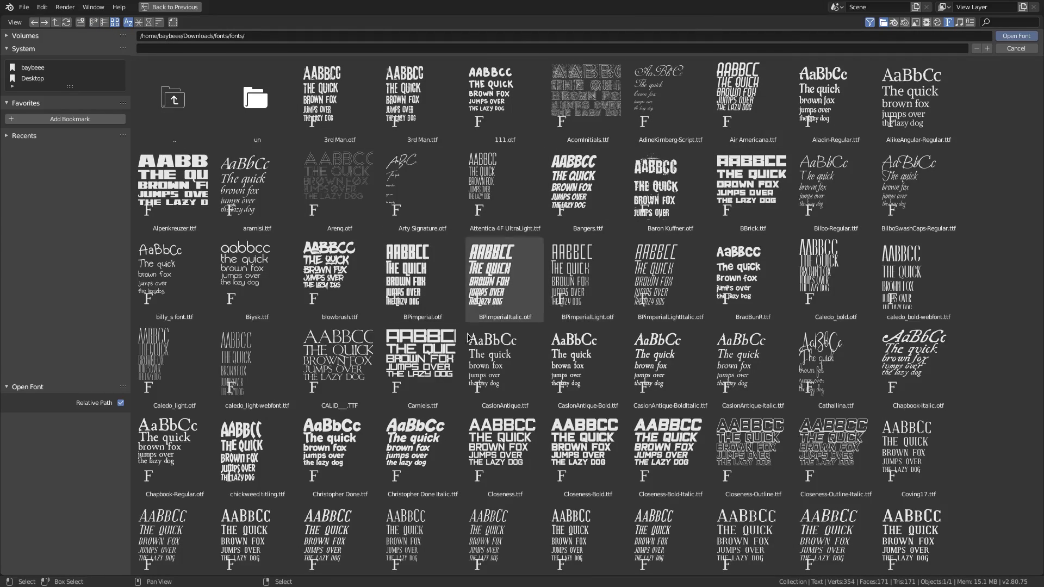
click(422, 278)
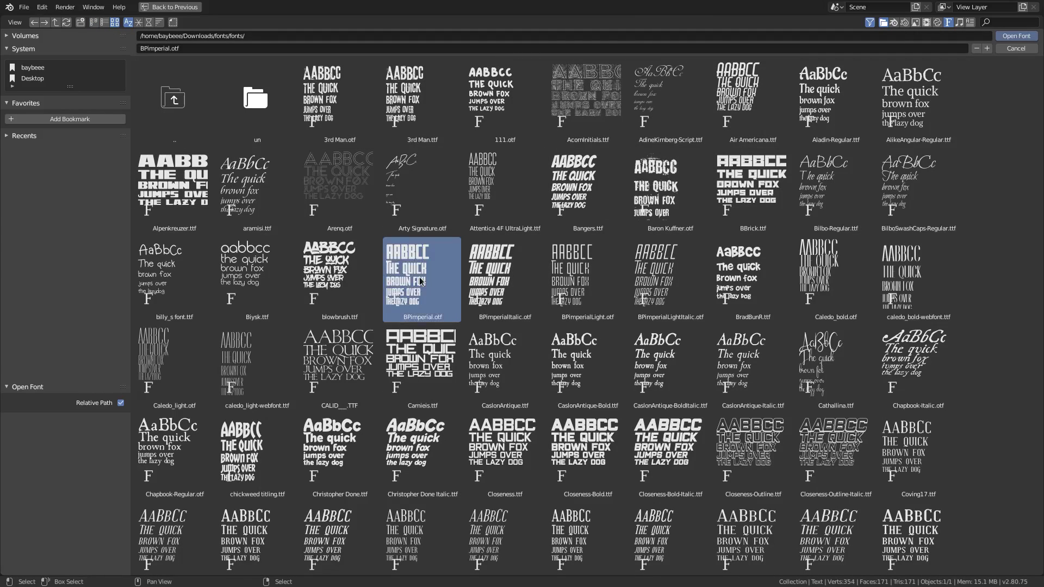
click(1017, 36)
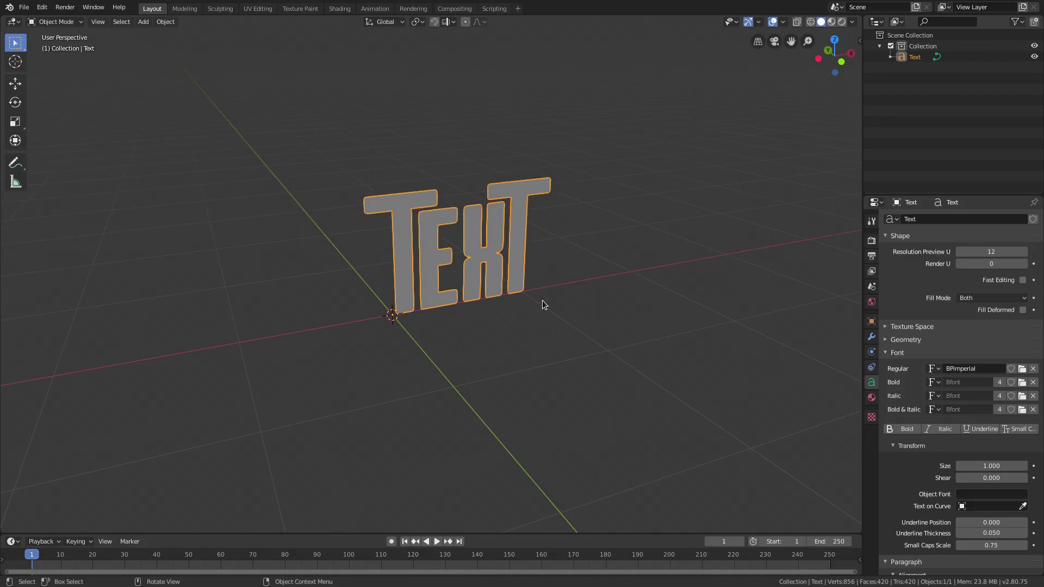
Set the text geometry's Extrude value to 0.2 m
click(901, 339)
middle_drag(840, 359, 797, 364)
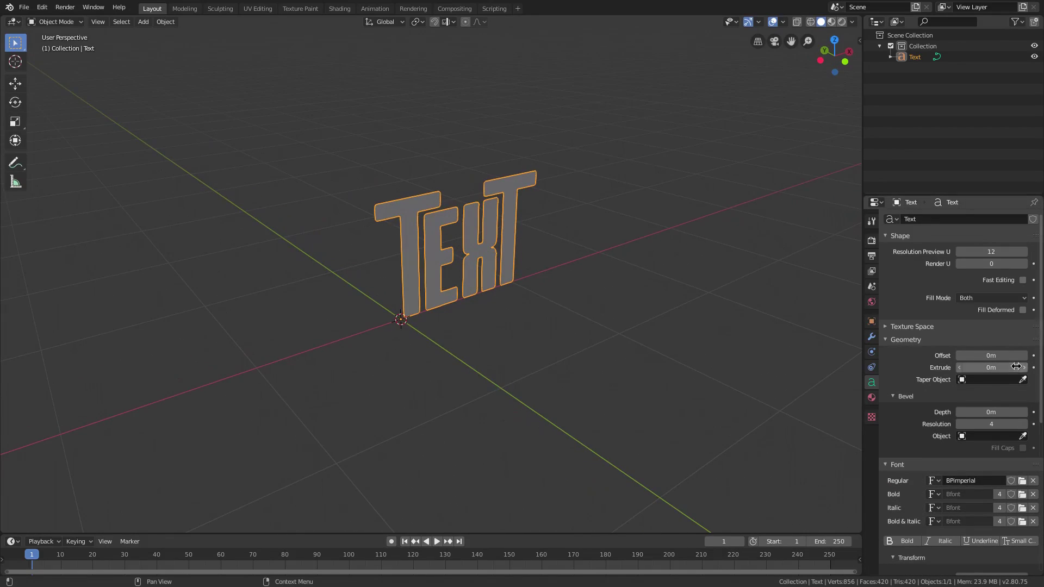
drag(993, 368, 1003, 367)
click(993, 367)
key(Left)
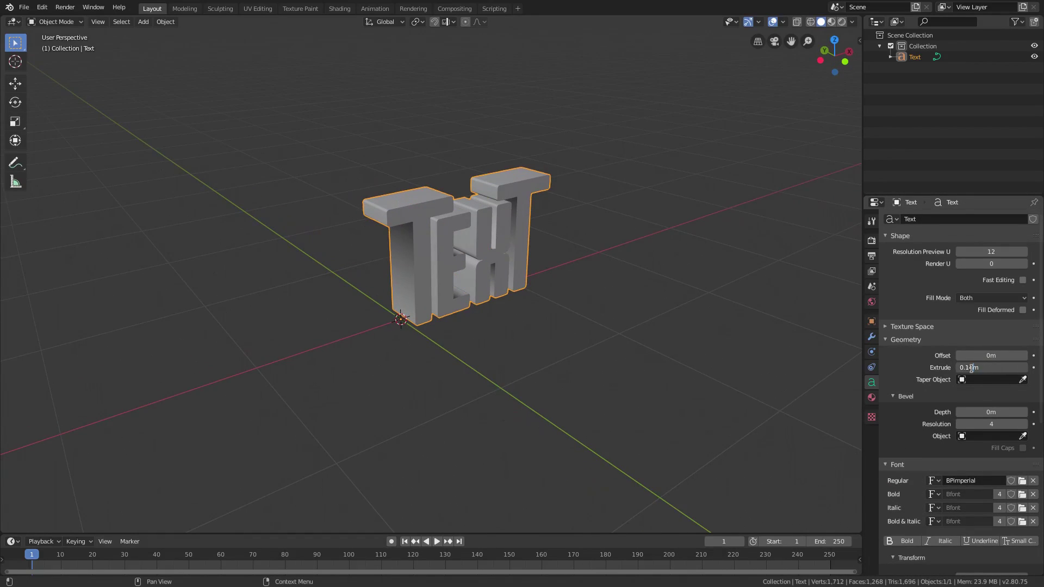
key(BackSpace)
key(BackSpace)
text(20)
key(Return)
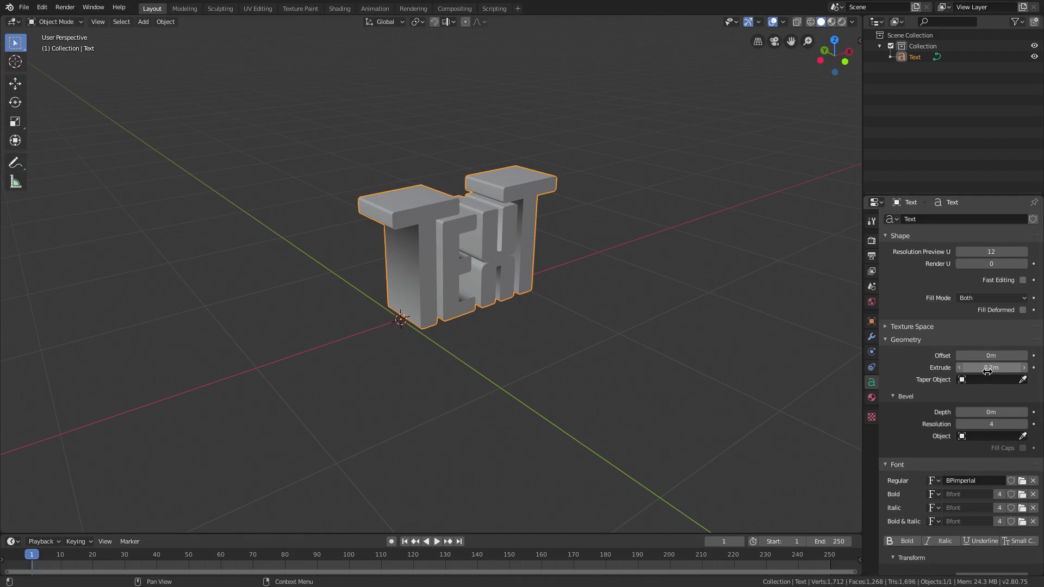
scroll(658, 331, up, 5)
middle_drag(628, 364, 592, 348)
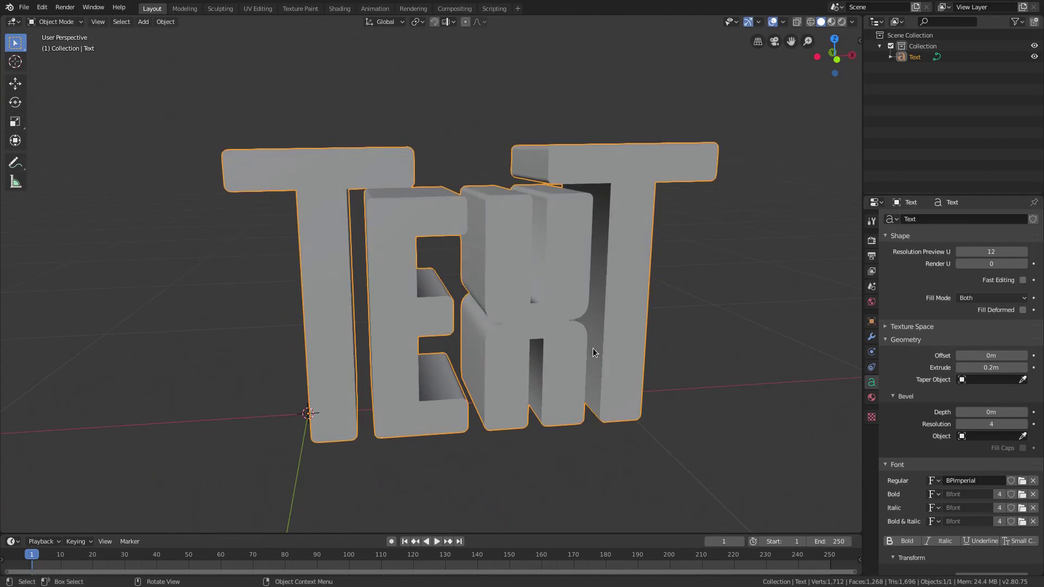
scroll(623, 360, down, 1)
middle_drag(650, 393, 674, 397)
mouse_move(531, 381)
middle_down()
mouse_move(560, 390)
mouse_move(533, 391)
middle_up()
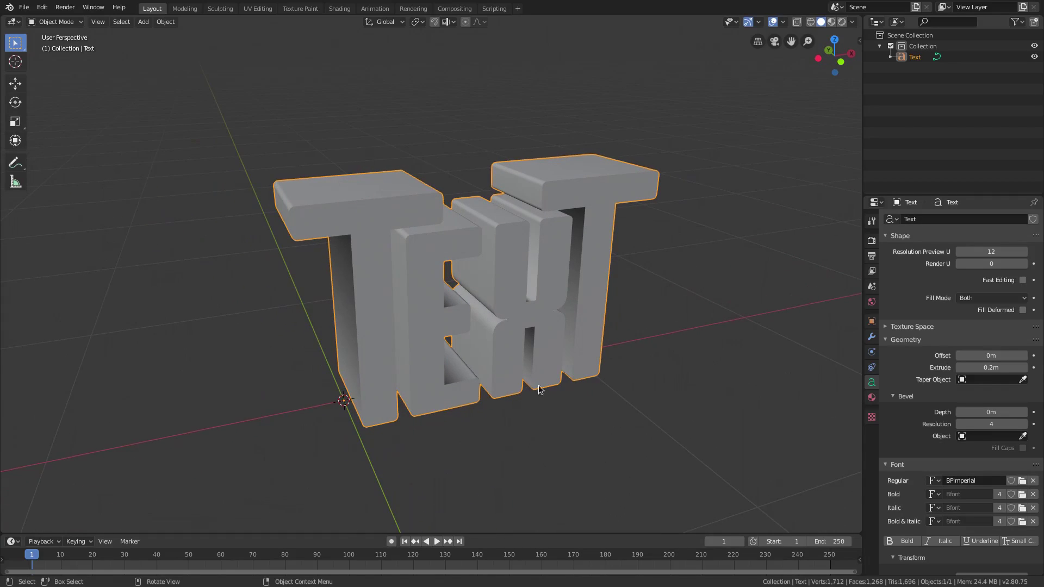
Collapse the Bevel, Font and Paragraph sections of the text settings
click(900, 396)
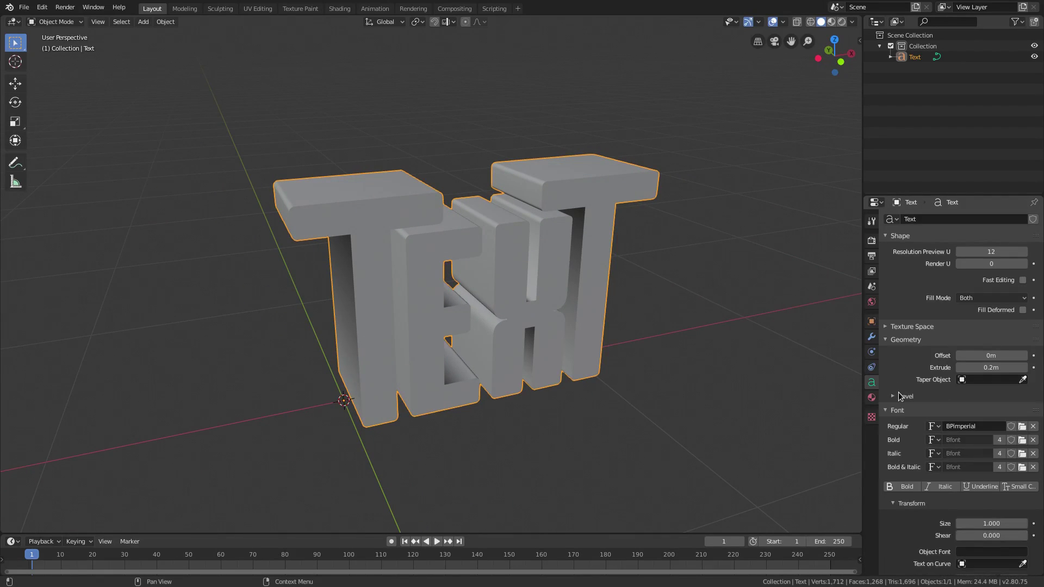
click(901, 409)
click(901, 423)
click(903, 423)
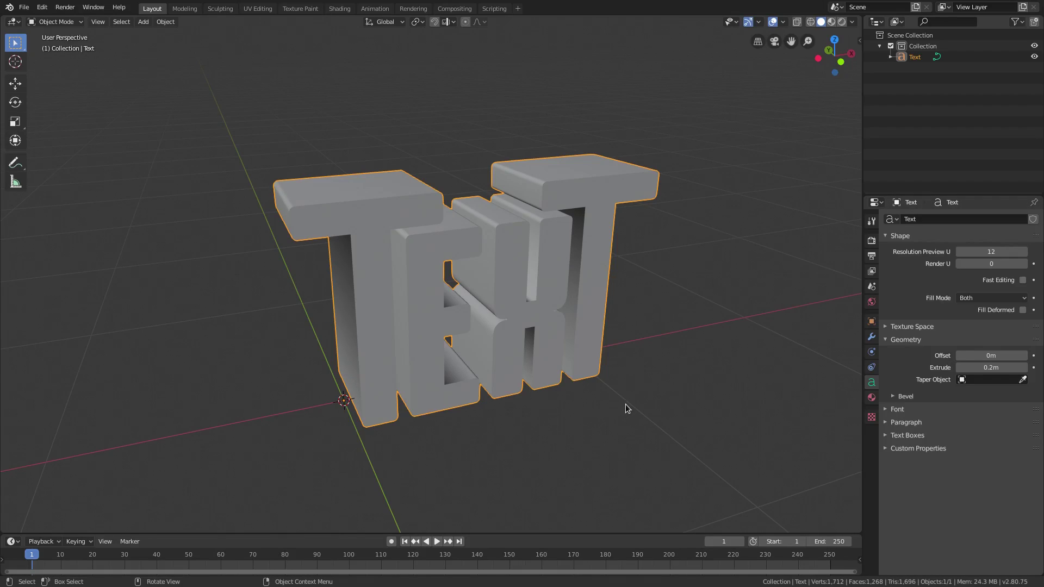
Shorten the text object's wording to the single letter "T" and return to Object Mode
middle_drag(626, 403, 331, 174)
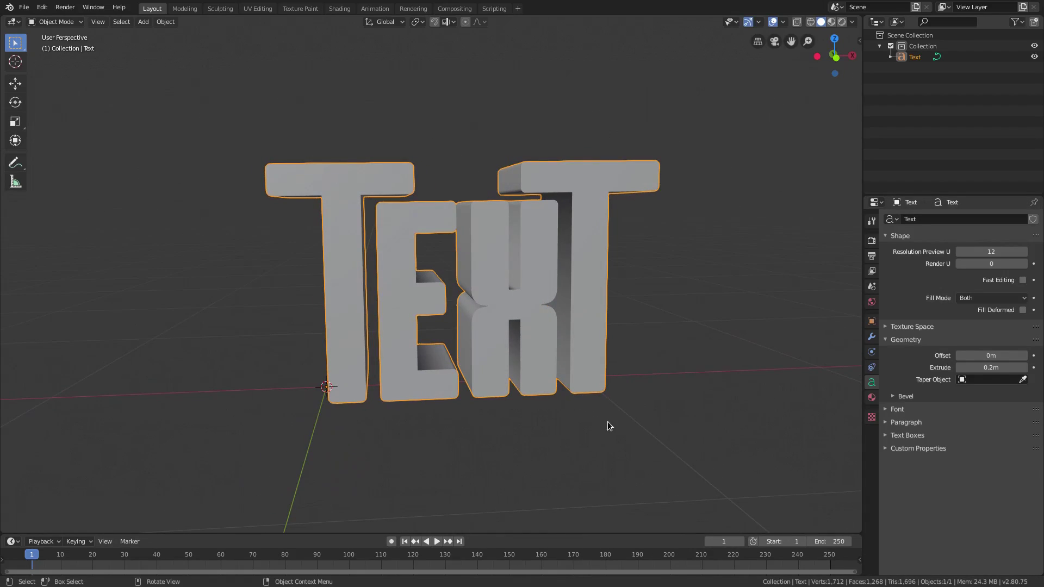
middle_drag(368, 263, 584, 394)
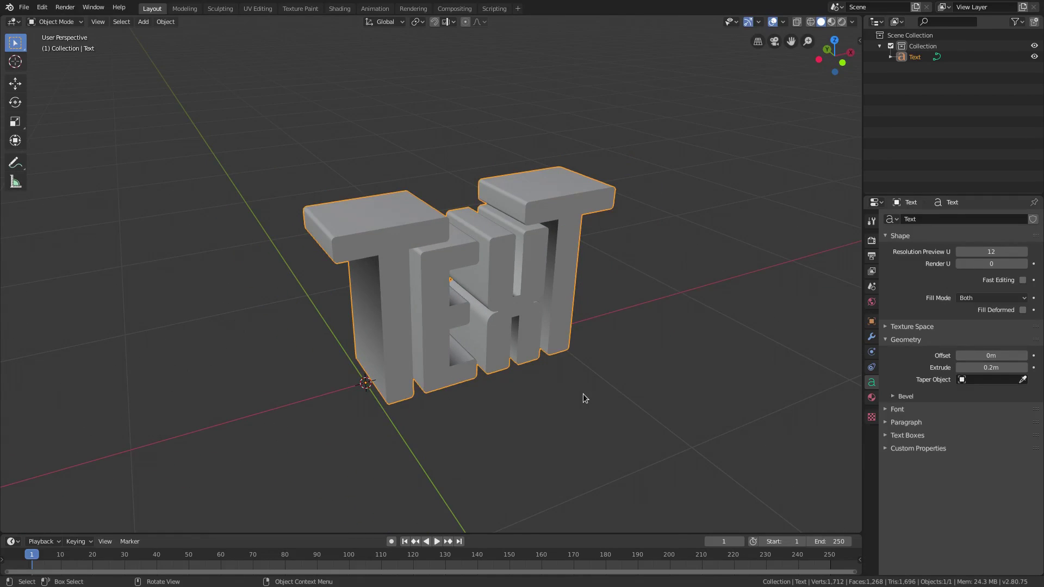
scroll(583, 393, up, 2)
key(Tab)
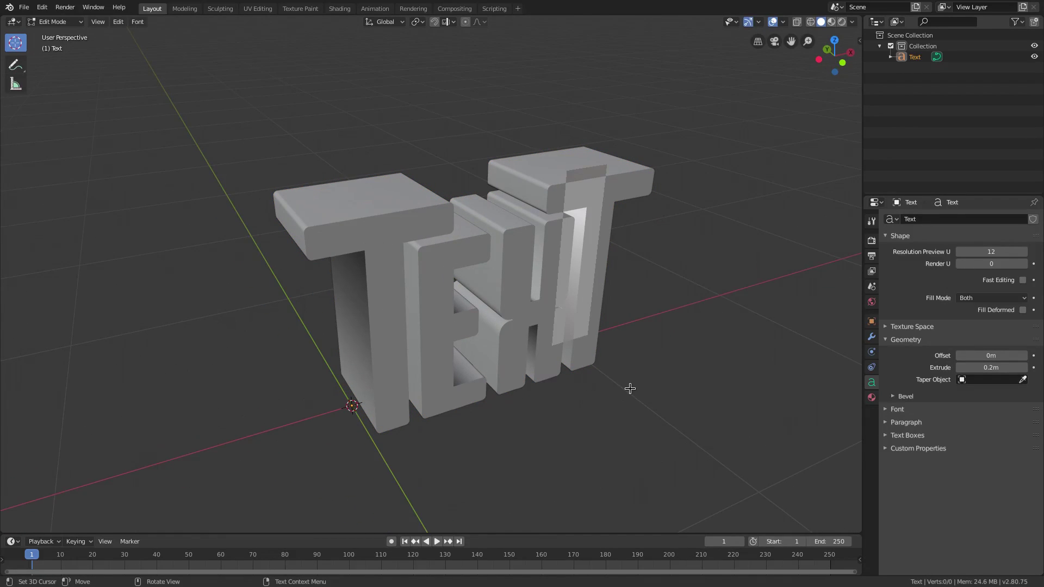
key(BackSpace)
key(BackSpace)
key(BackSpace)
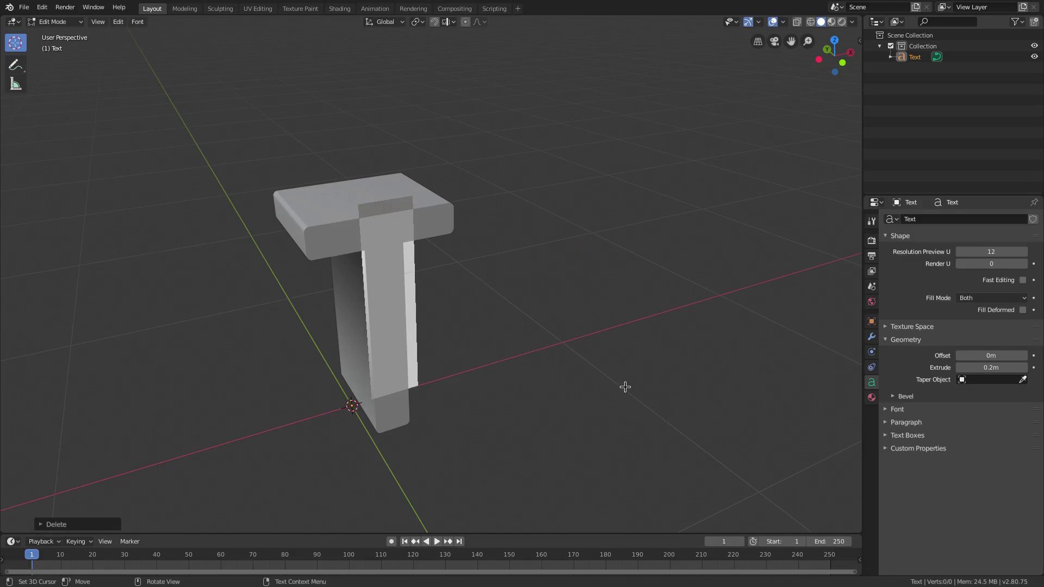
key(Tab)
In the front orthographic view, duplicate the letter T and place the copy to its right
key(KP_1)
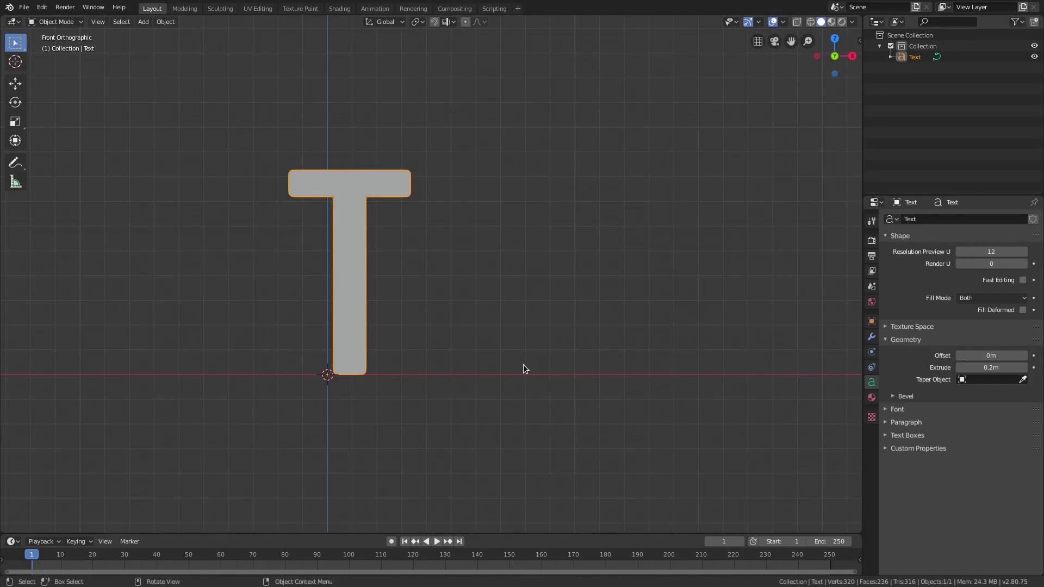
scroll(489, 368, up, 2)
shift+middle_drag(462, 361, 557, 341)
key(shift+d)
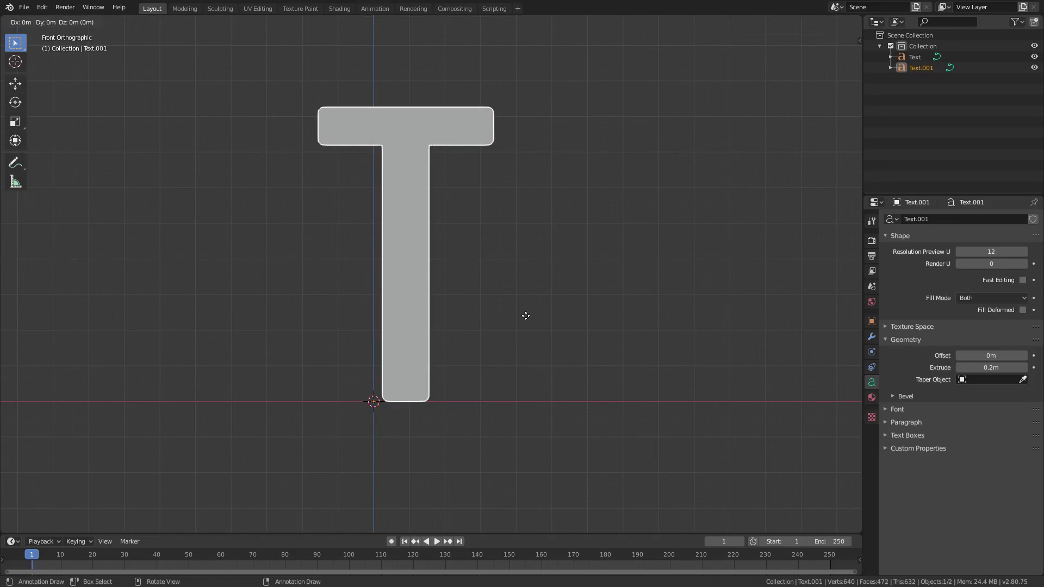
click(610, 323)
Replace the duplicate's letter with "E" and return to Object Mode
key(Tab)
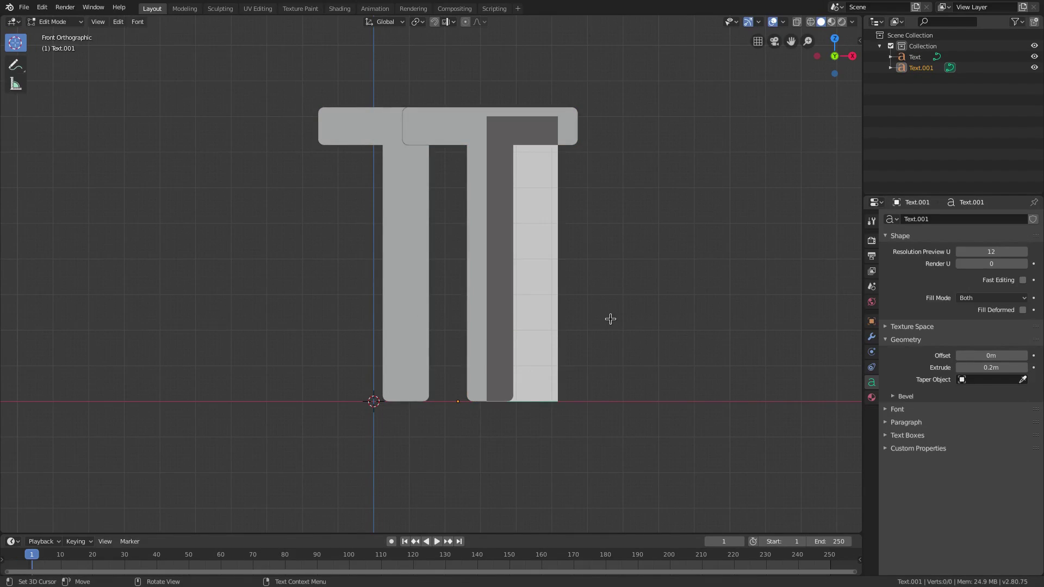
key(BackSpace)
text(E)
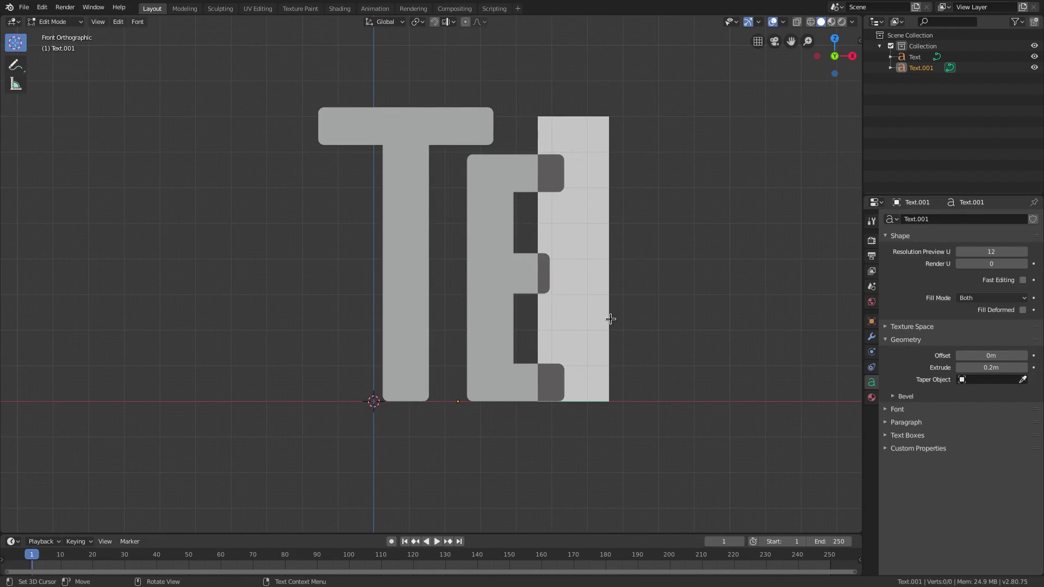
key(Tab)
Move the letter E along the X axis until it sits close beside the T's stem
key(g)
key(x)
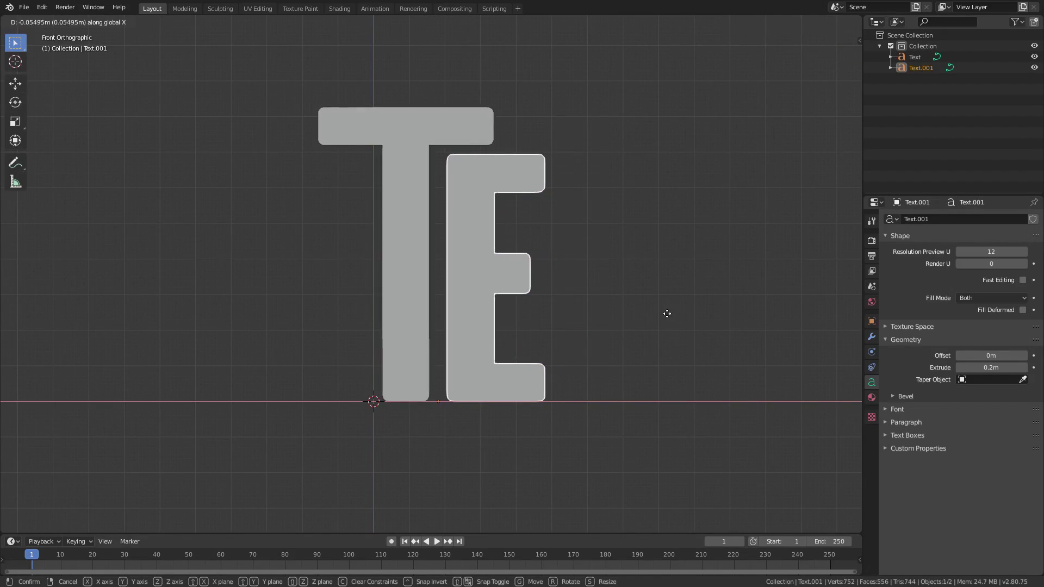
click(660, 314)
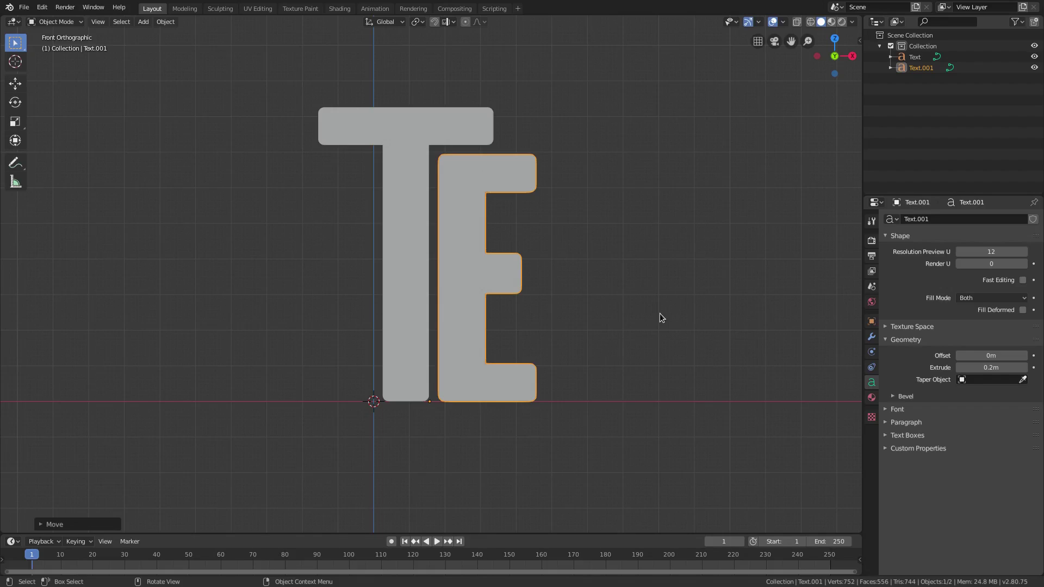
Duplicate the letter E to its right along the X axis, replace the copy's letter with "X" and return to Object Mode
key(shift+d)
key(x)
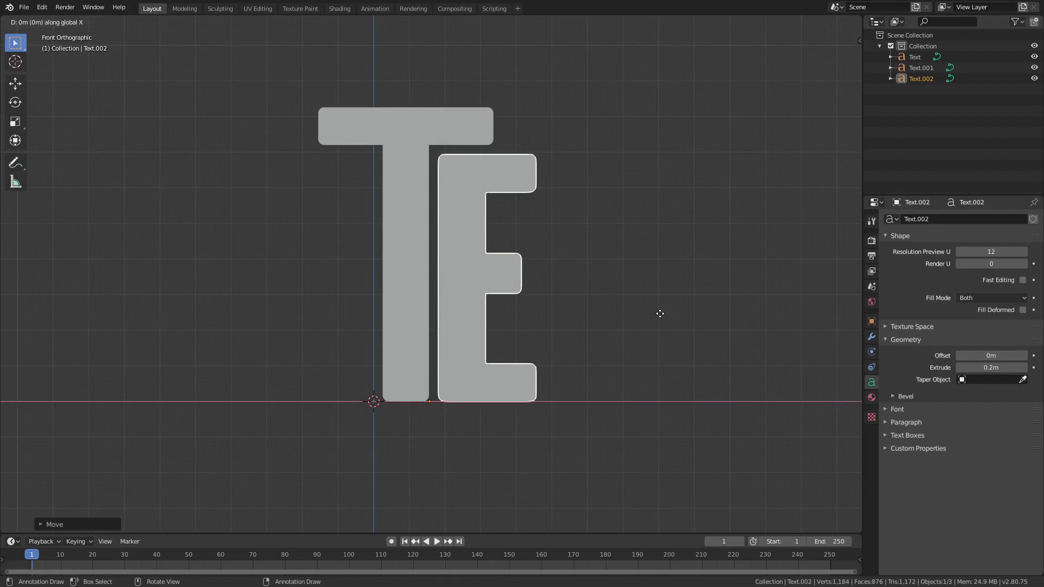
click(762, 326)
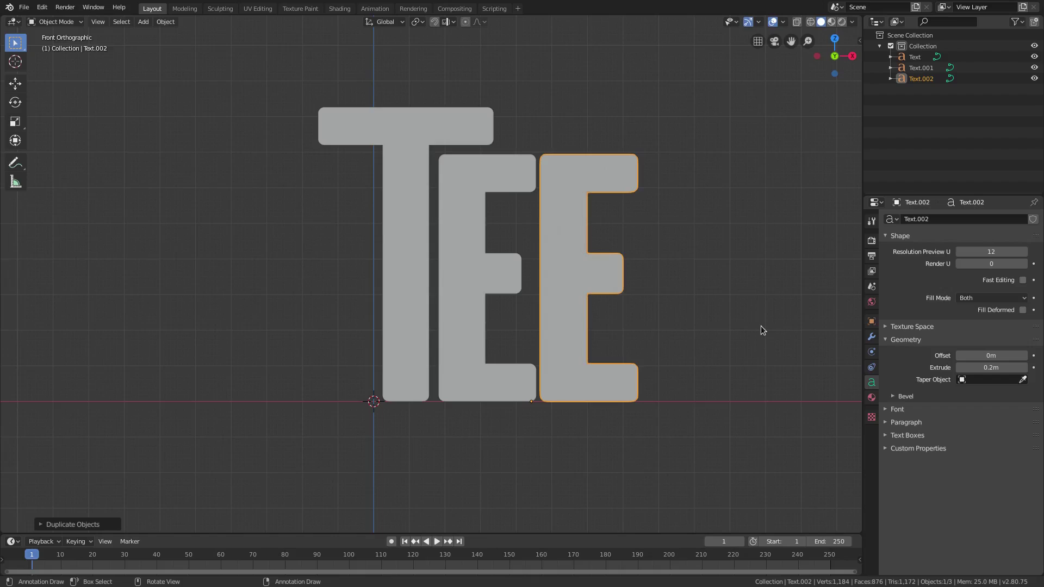
key(Tab)
key(BackSpace)
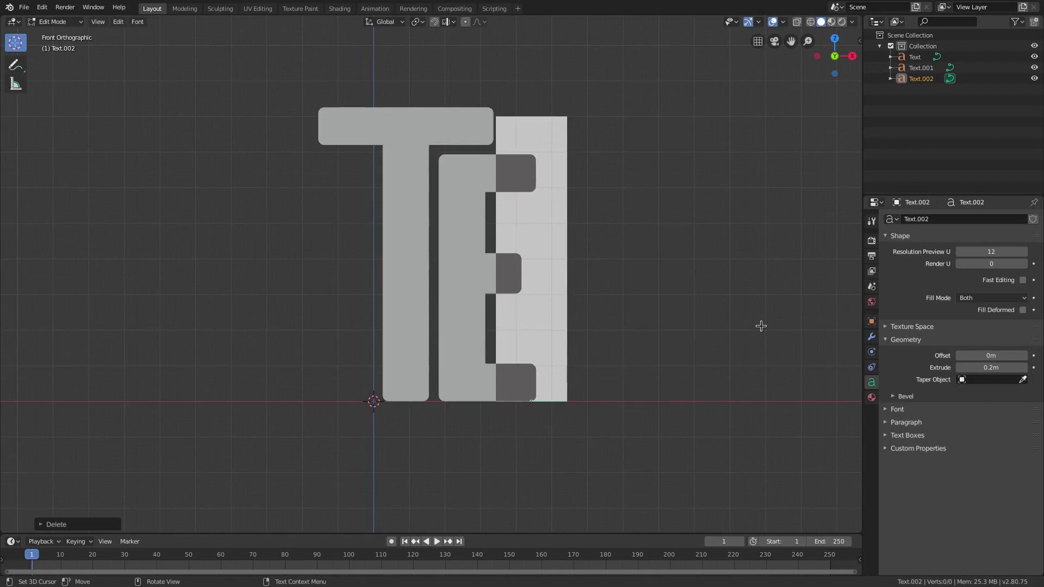
text(X)
key(Tab)
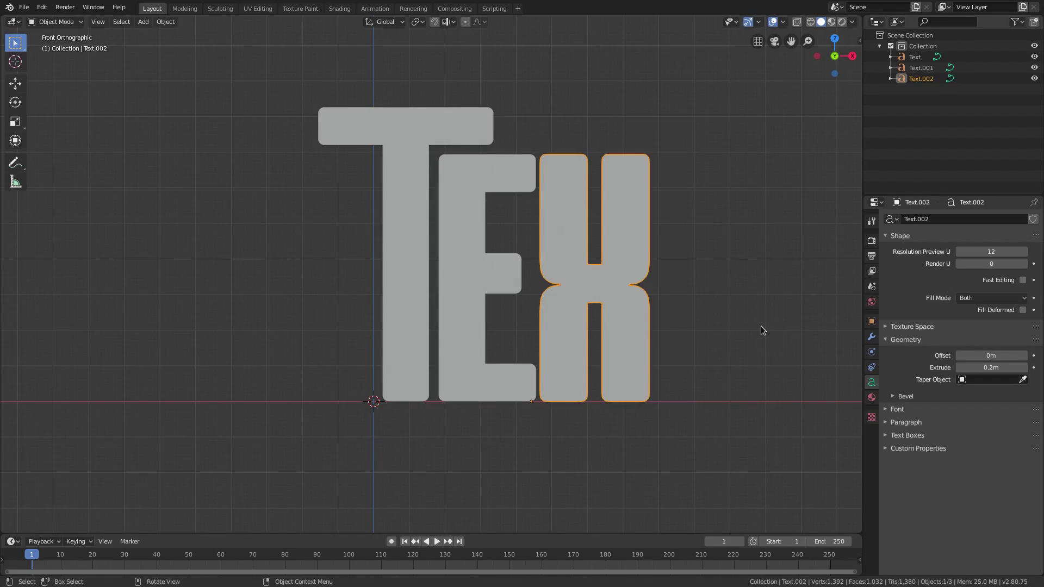
Nudge the letter X slightly along the X axis to adjust its gap to the E
key(g)
key(x)
click(696, 344)
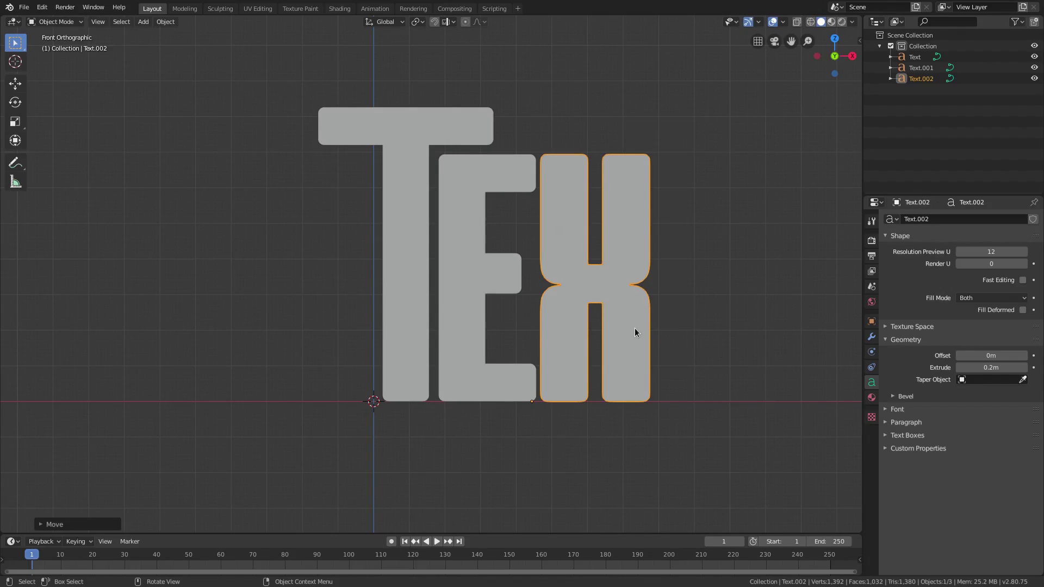
Shift the first letter T slightly toward the E
click(397, 250)
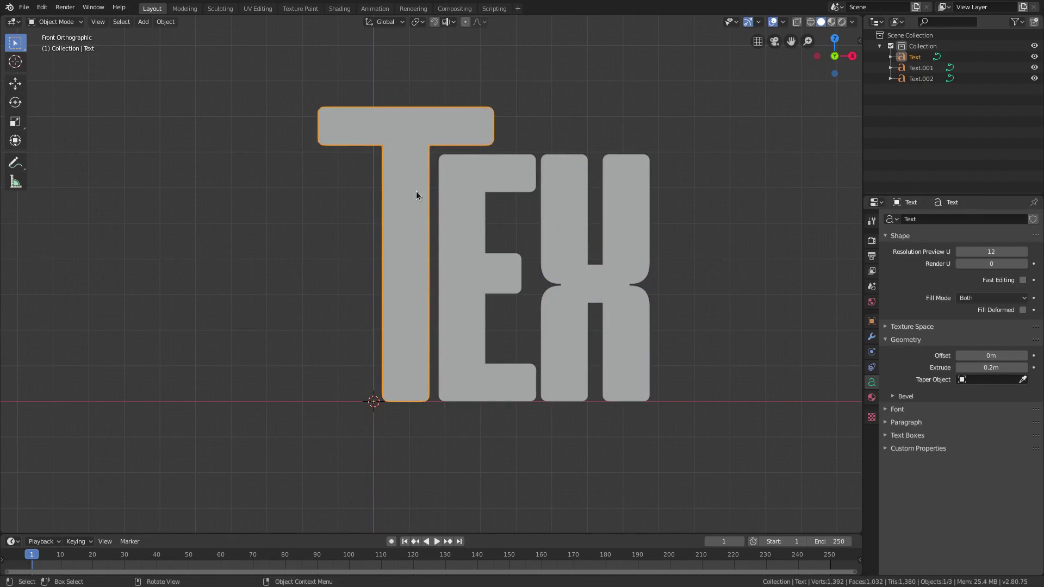
key(g)
right_click(384, 233)
key(shift+d)
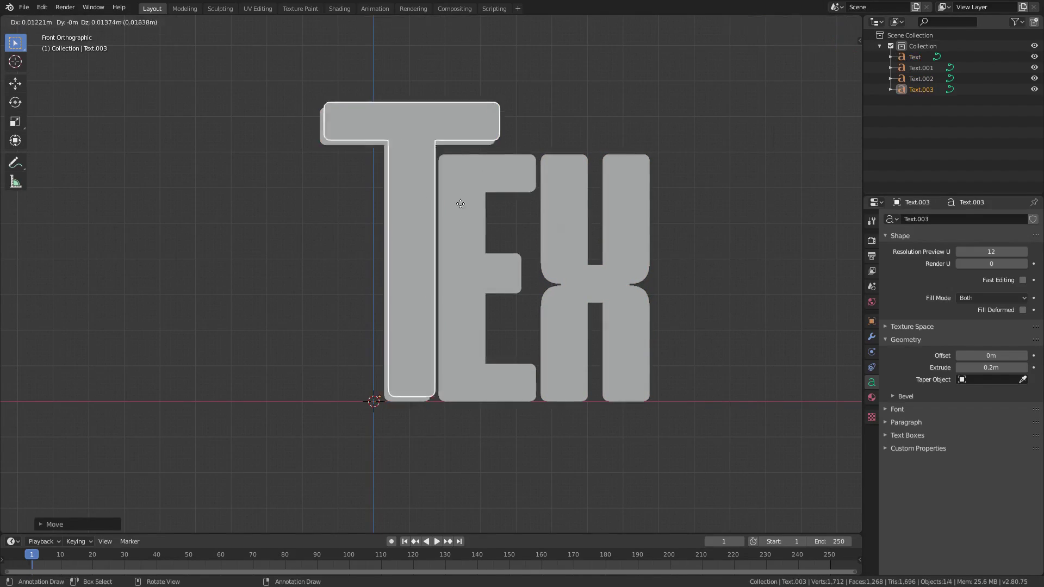
right_click(658, 234)
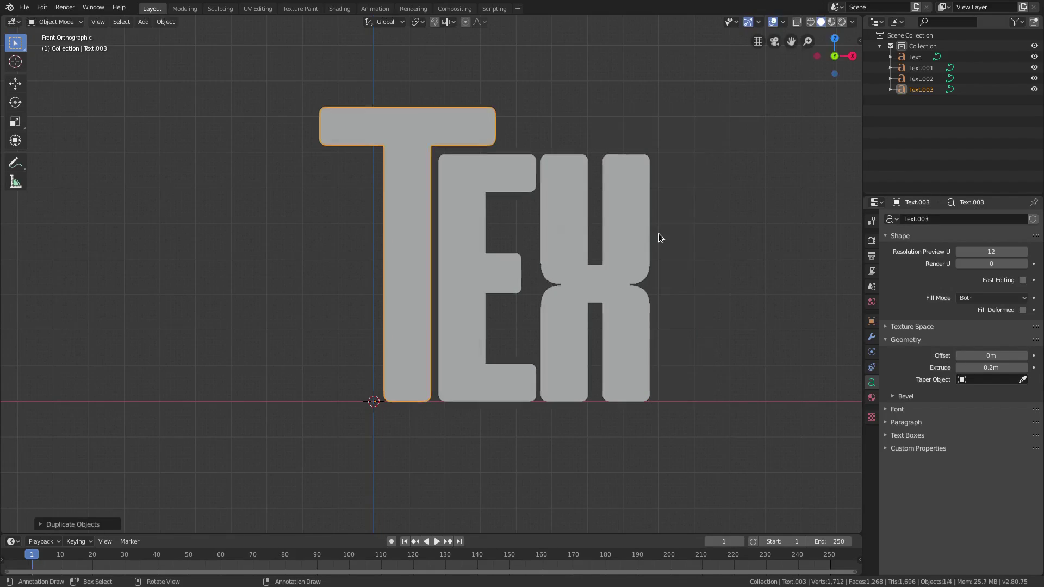
key(Delete)
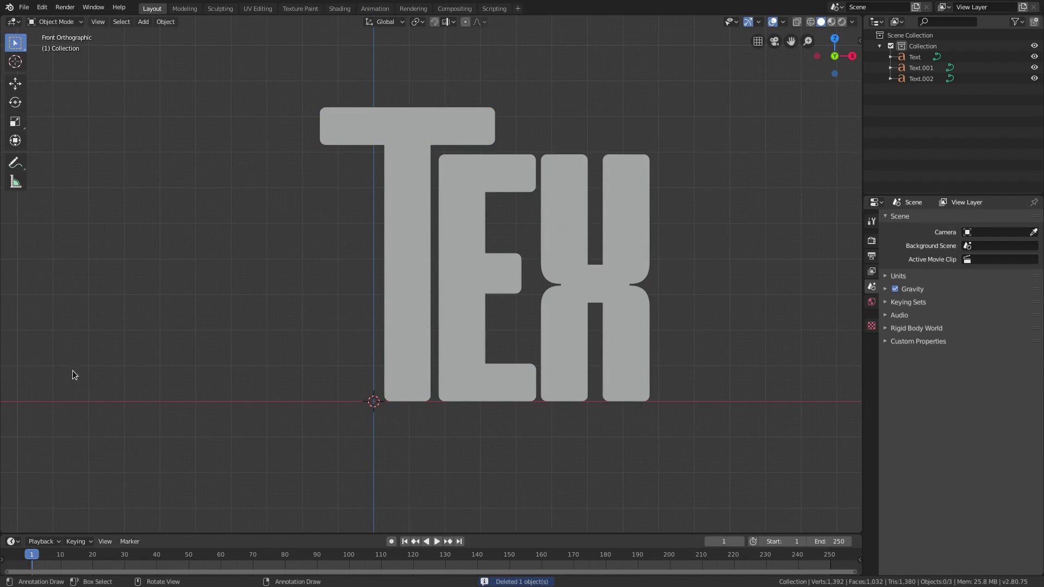
Duplicate the letter X to its right along the X axis, replace the copy's letter with "T" and return to Object Mode
click(575, 263)
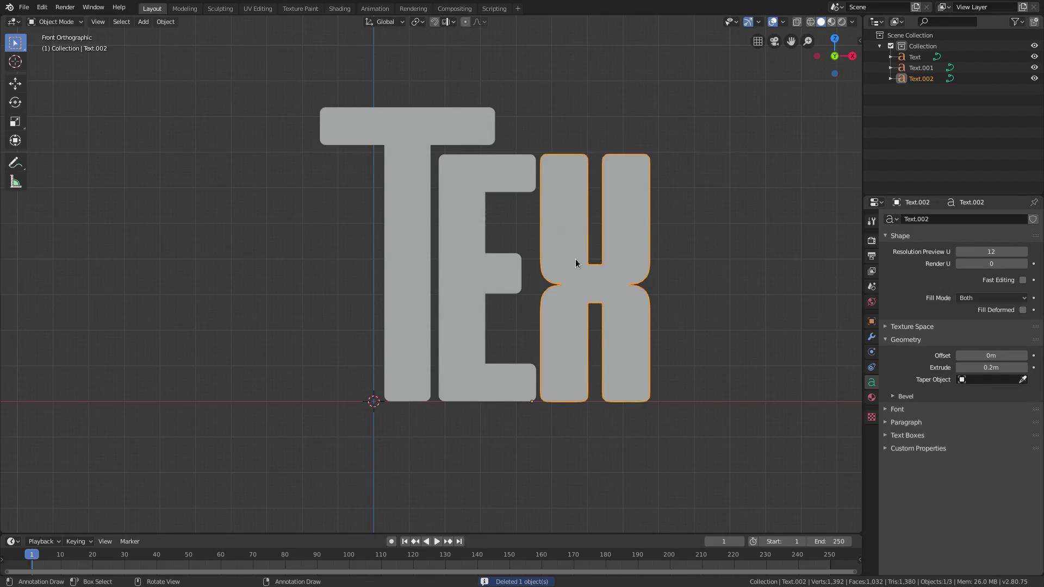
key(shift+d)
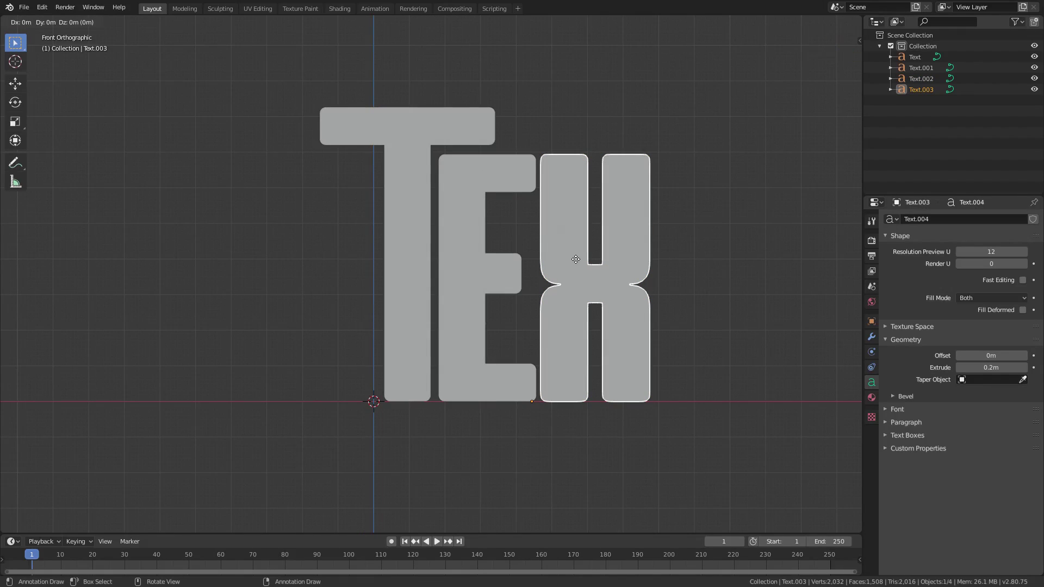
key(x)
click(690, 271)
key(Tab)
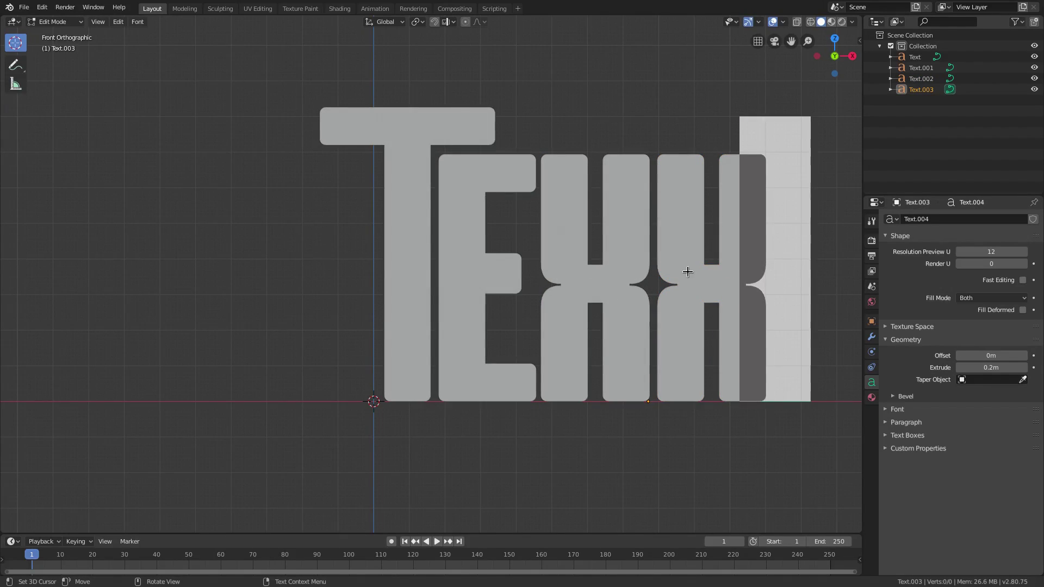
key(BackSpace)
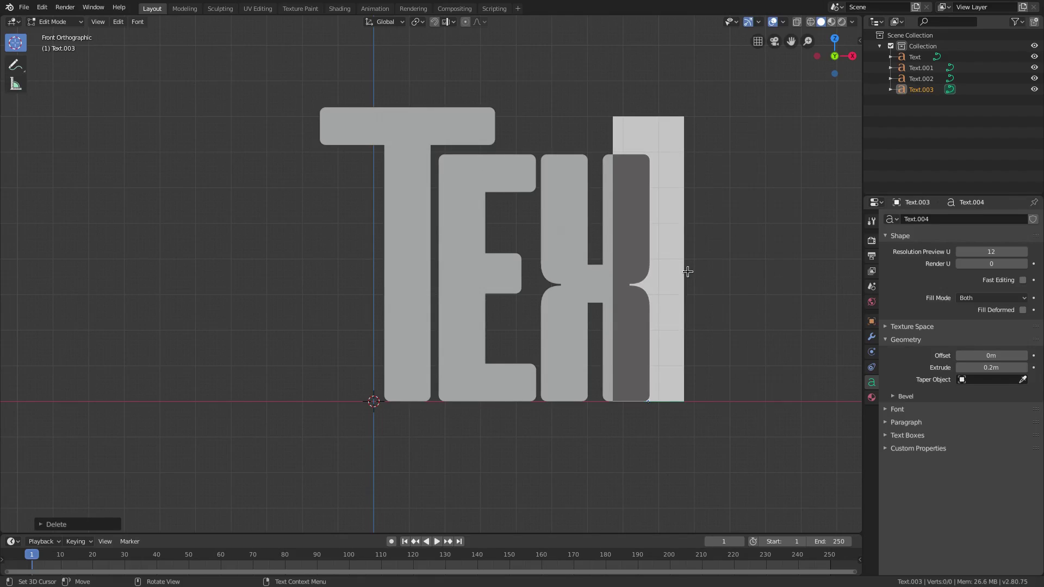
text(T)
key(Tab)
Adjust the final T along the X axis so it stands close beside the X
key(g)
key(x)
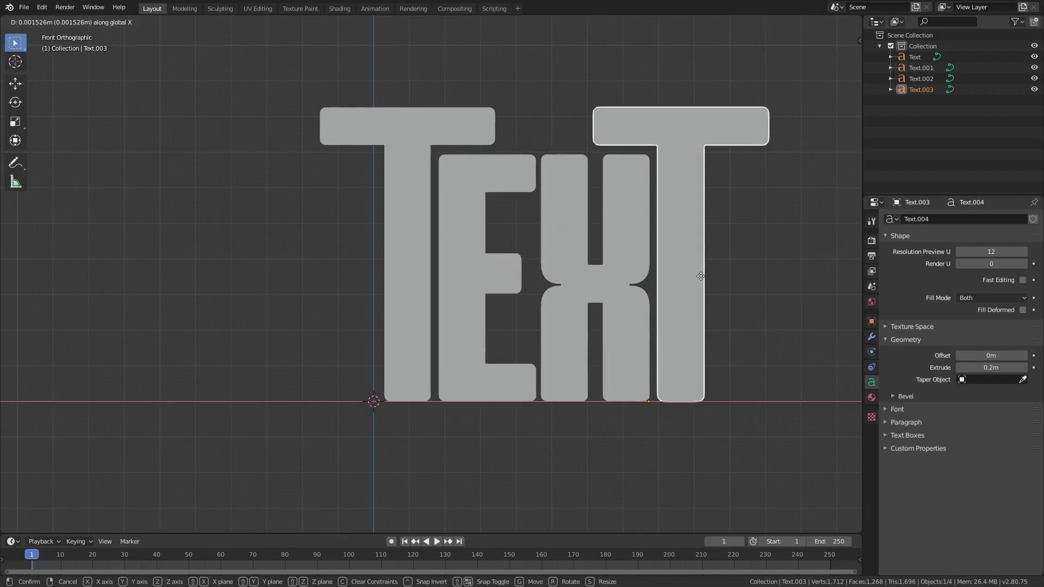
click(704, 277)
scroll(690, 235, down, 5)
scroll(647, 262, up, 3)
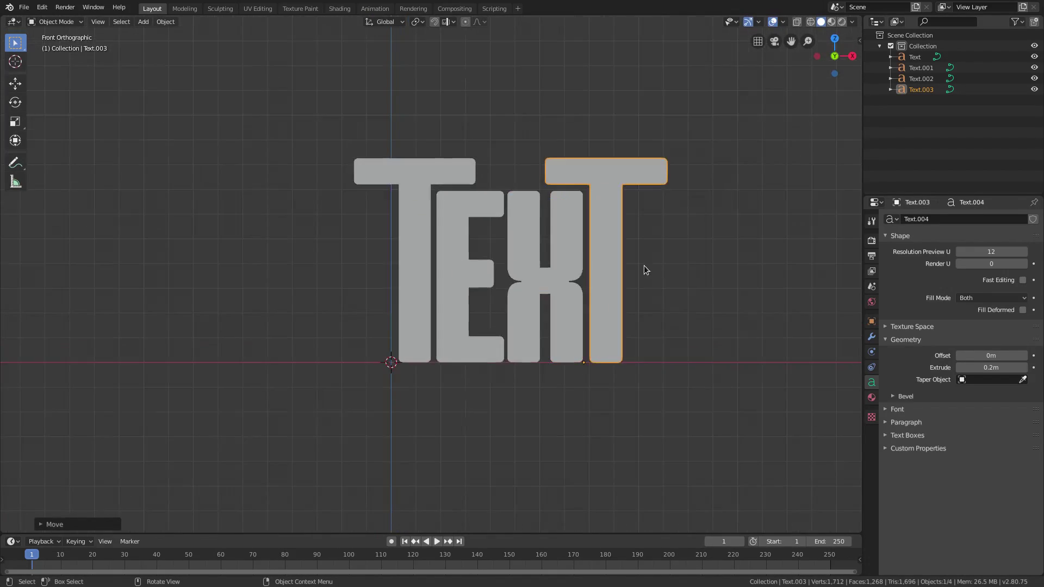
Select all four letters with the first T active and move them about 0.4 m in the negative X direction, centring the word on the origin
middle_drag(644, 266, 538, 285)
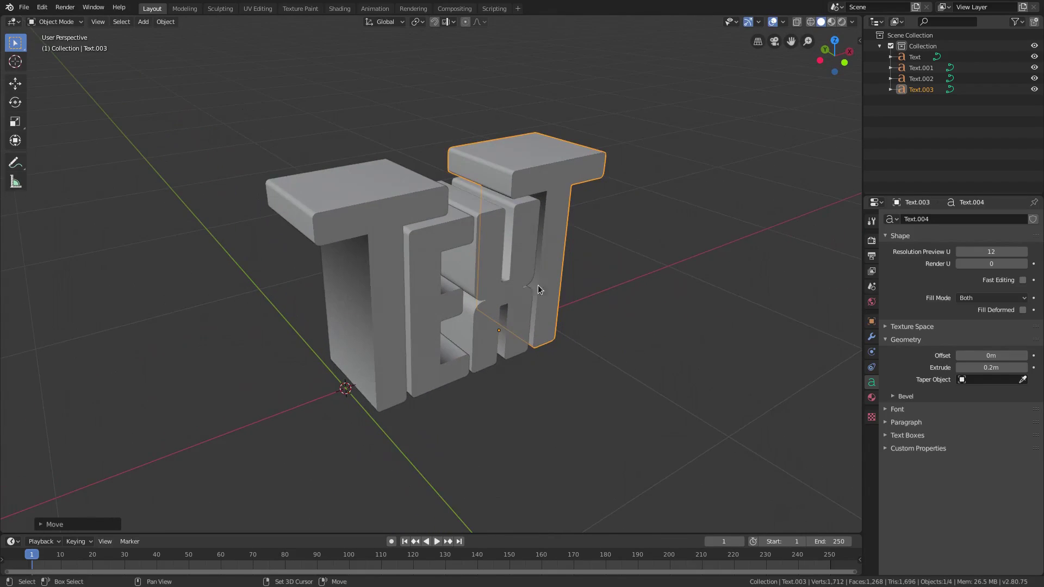
shift+click(503, 246)
shift+click(430, 256)
shift+click(392, 263)
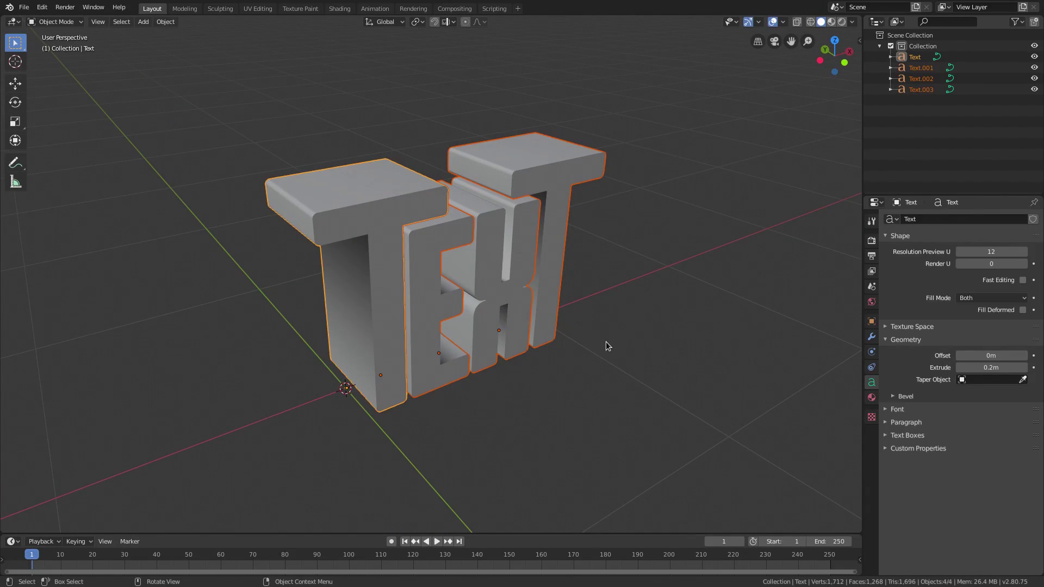
scroll(606, 345, down, 2)
key(g)
key(x)
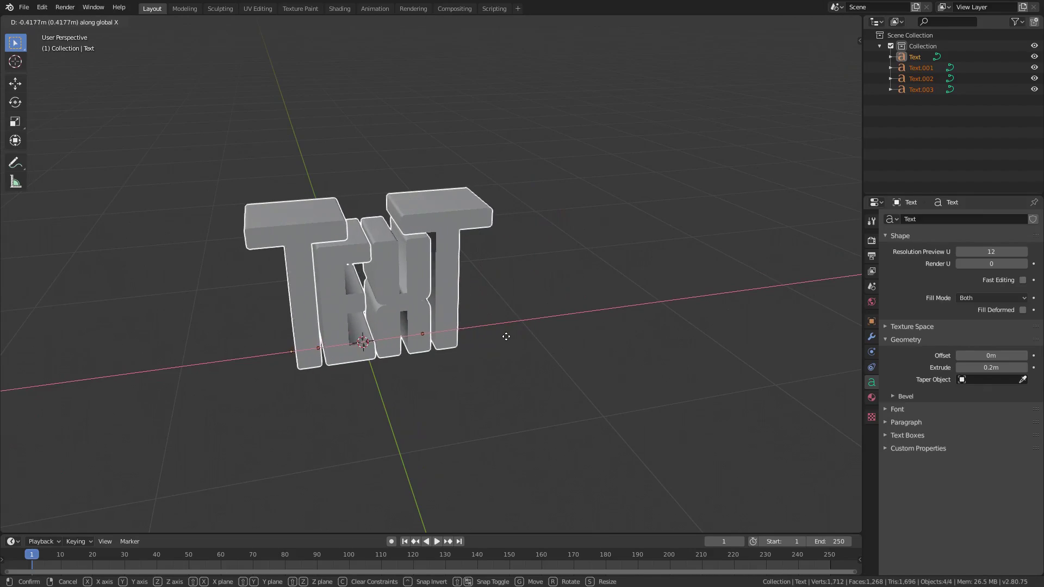
click(499, 335)
Assign the existing material named "Material" to the active first T
middle_drag(499, 335, 575, 354)
scroll(594, 373, up, 2)
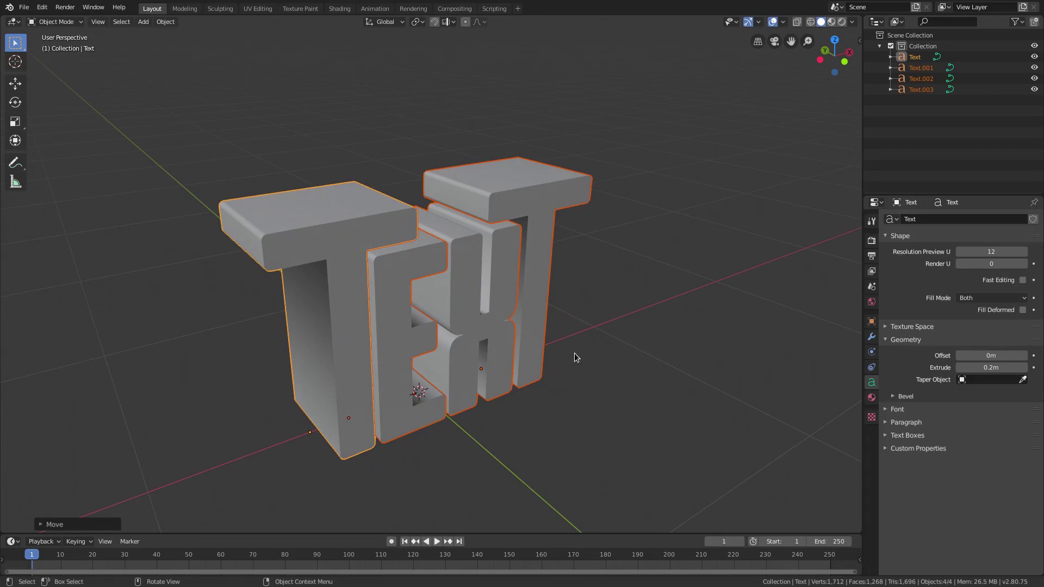
click(871, 398)
click(892, 266)
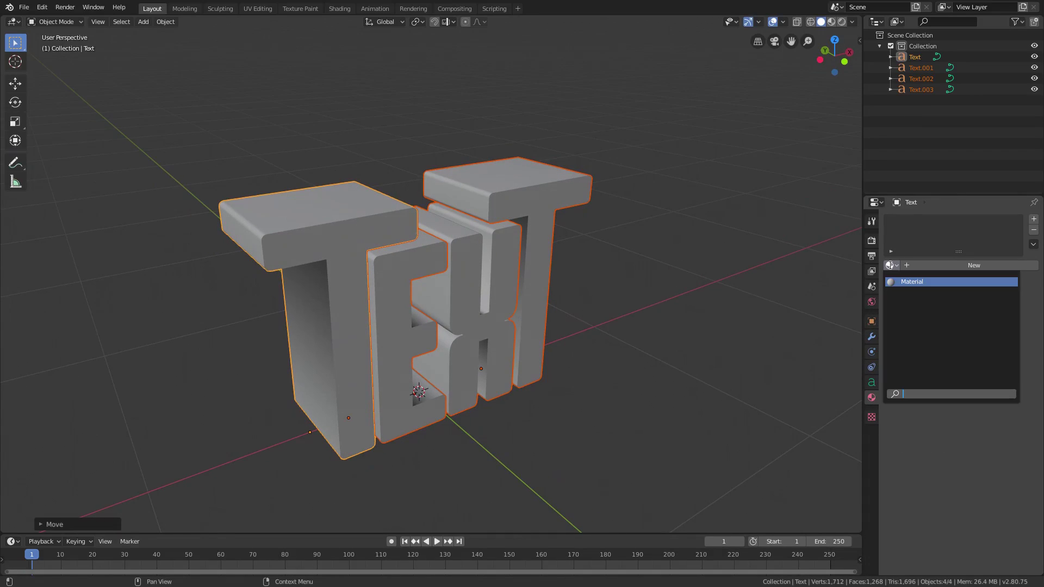
click(897, 282)
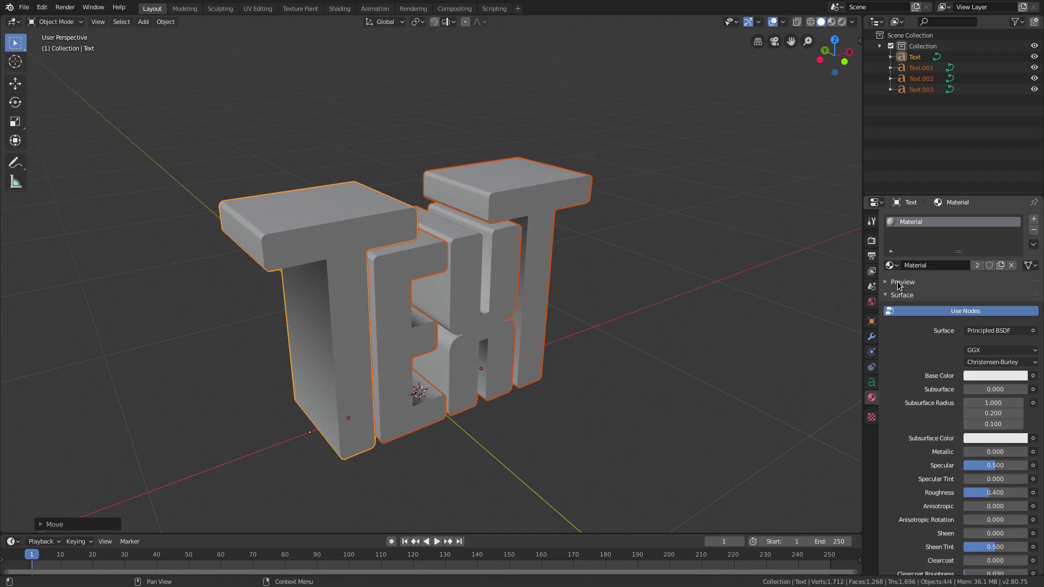
Link the first T's material to the other selected letters and check each letter's material
right_click(625, 304)
key(ctrl+l)
click(481, 368)
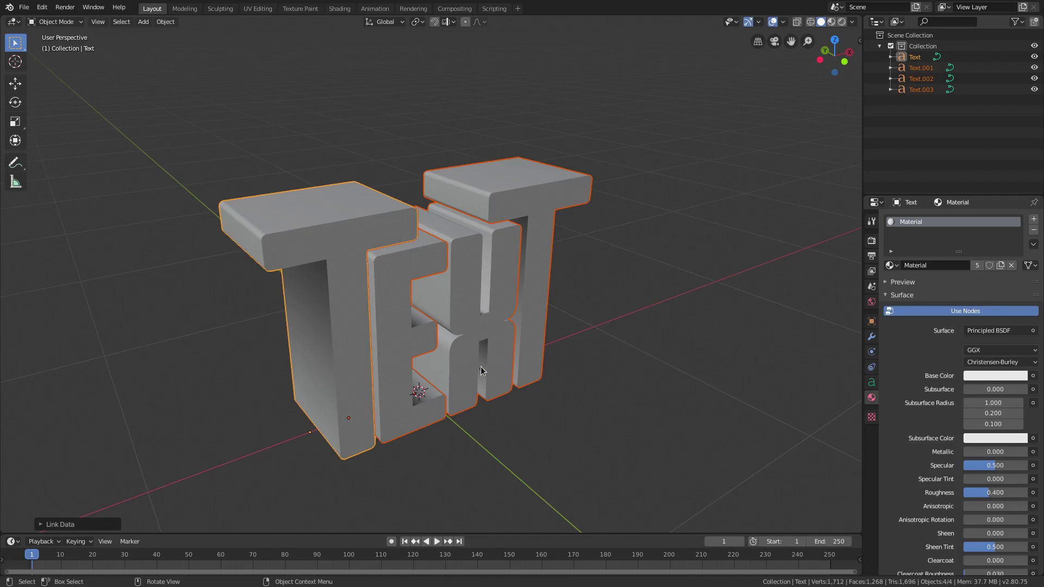
click(401, 265)
click(497, 258)
click(548, 212)
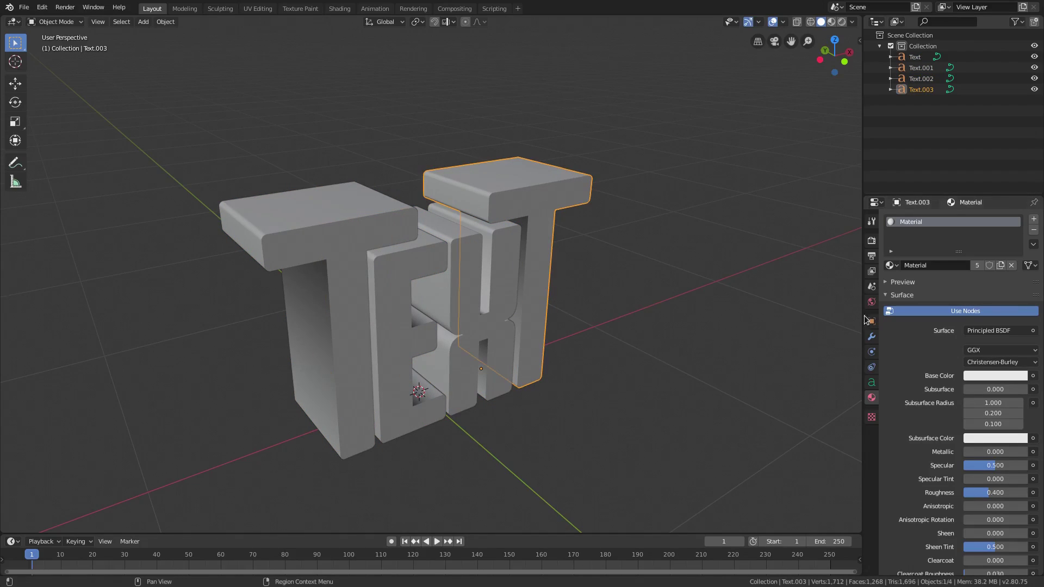
Switch the viewport to material preview and try a purple base color on the shared material
click(833, 23)
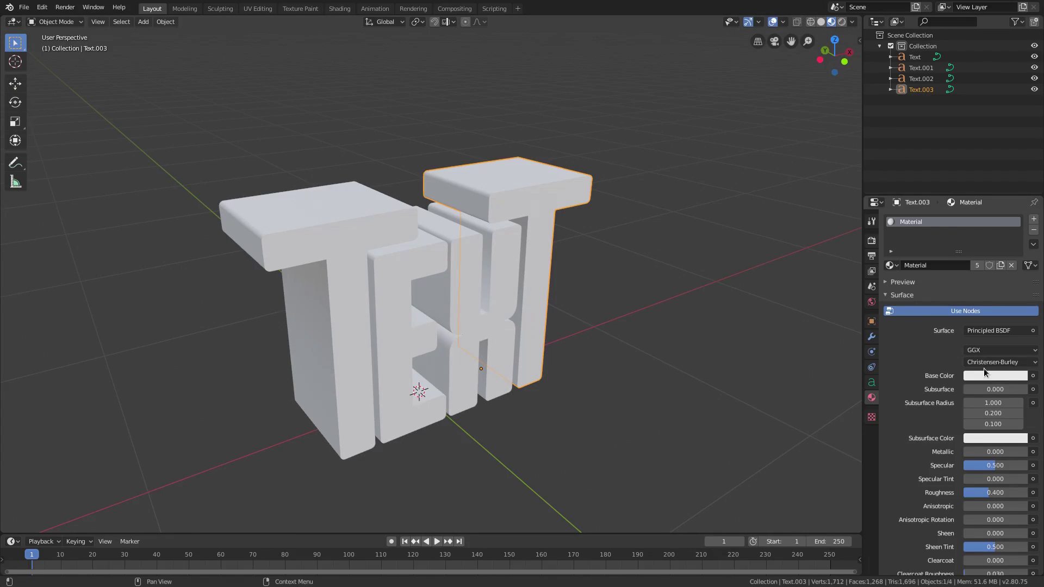
click(989, 376)
mouse_move(973, 276)
mouse_down()
mouse_move(973, 285)
mouse_move(982, 226)
mouse_move(990, 269)
mouse_move(996, 255)
mouse_up()
drag(972, 338, 925, 339)
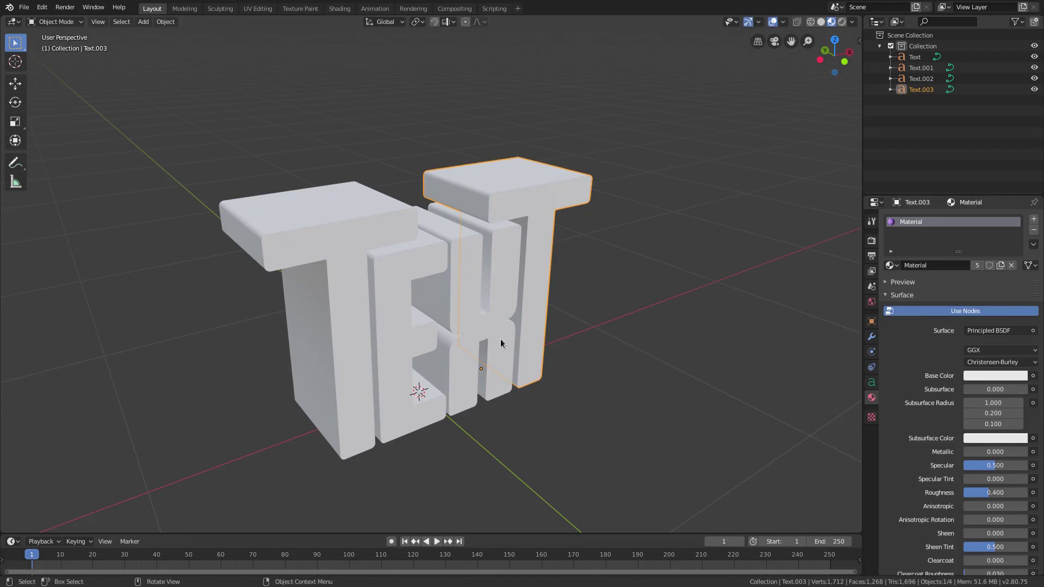
Change the shared material's surface shader to Emission
click(983, 331)
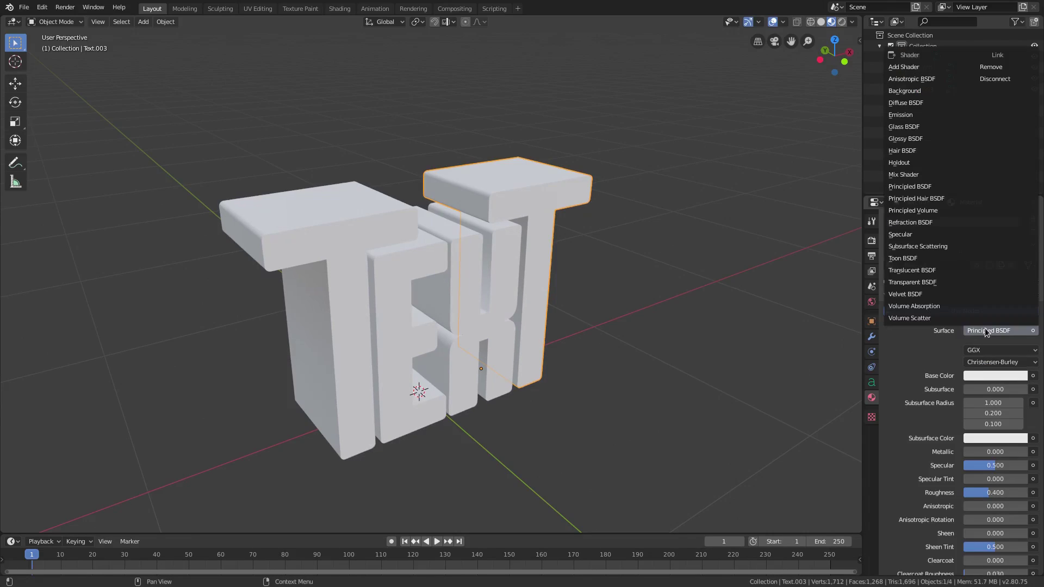
click(945, 113)
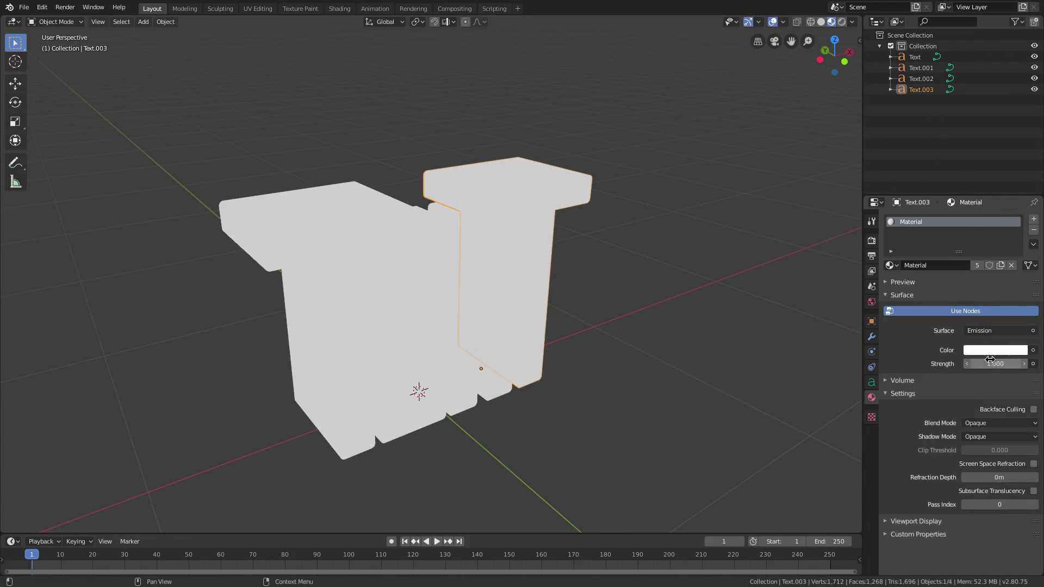
Select all four letters and duplicate them in place
middle_drag(325, 245, 328, 230)
shift+click(402, 264)
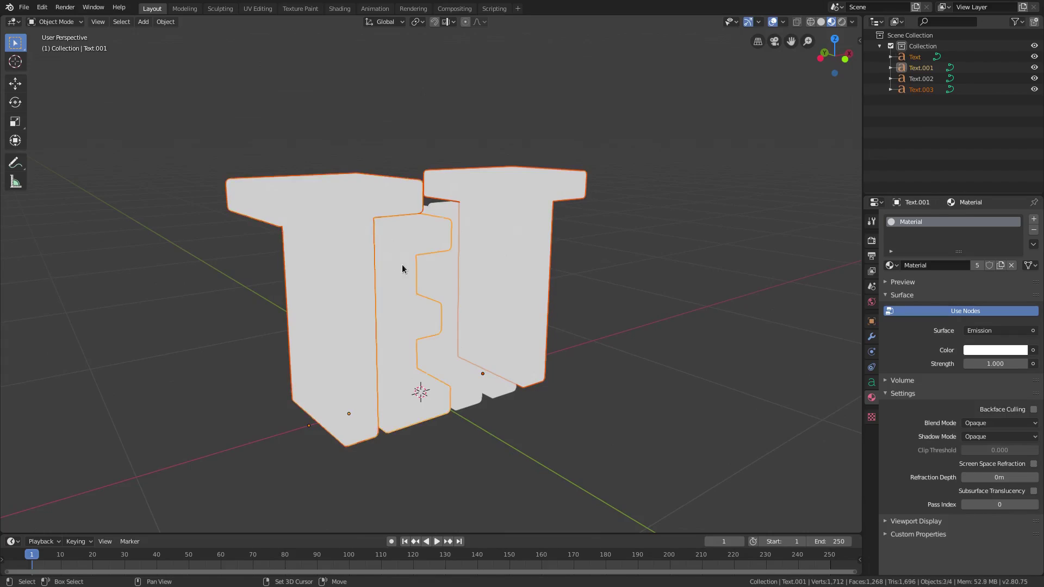
shift+click(543, 205)
shift+click(452, 286)
middle_drag(453, 285, 479, 310)
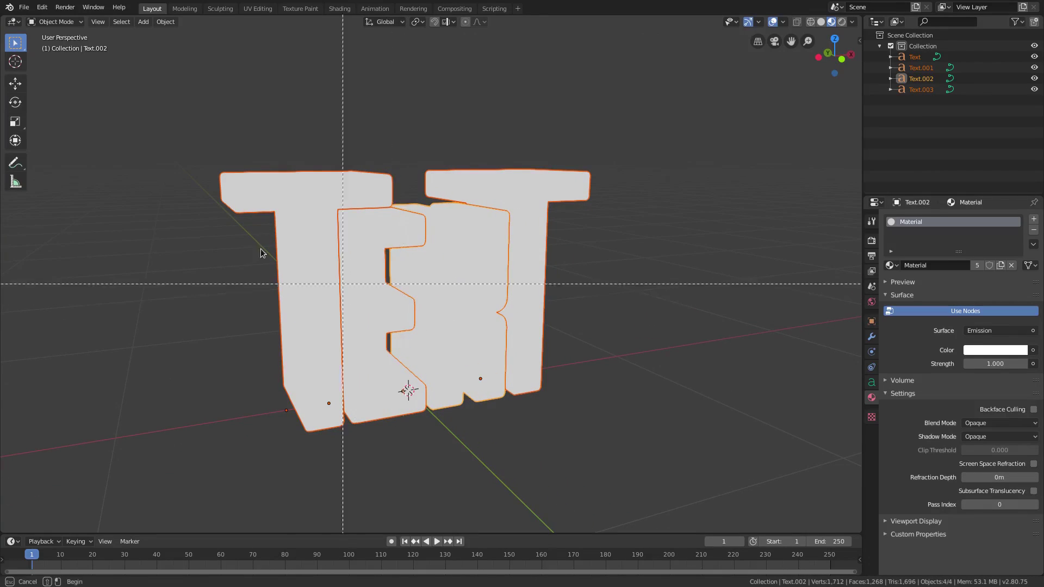
drag(147, 143, 560, 458)
middle_drag(549, 341, 522, 317)
key(shift+d)
key(Escape)
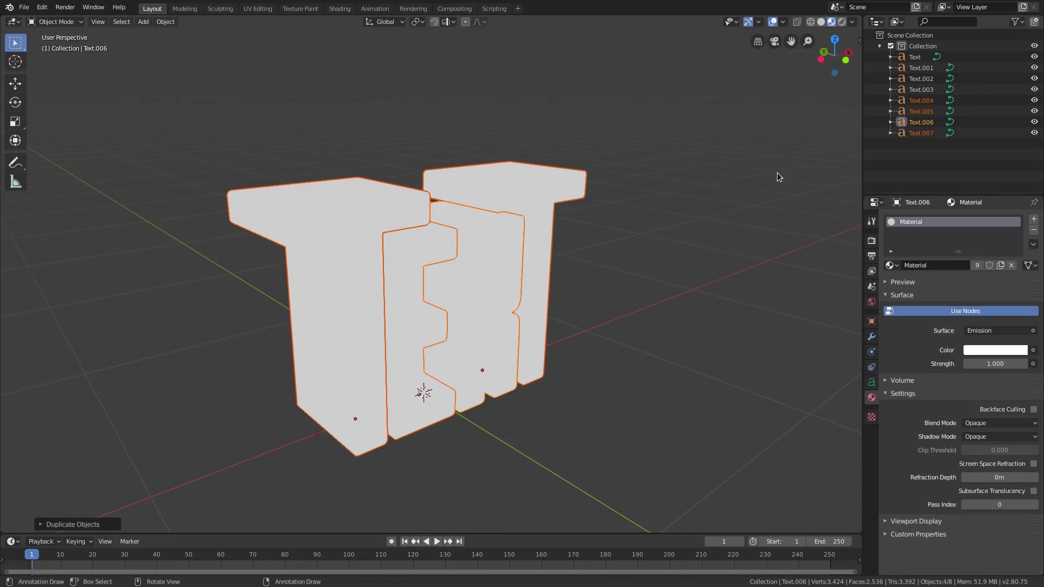
Return the viewport to solid shading and scale the duplicated letters along the Y axis to about 0.99
middle_drag(478, 288, 713, 204)
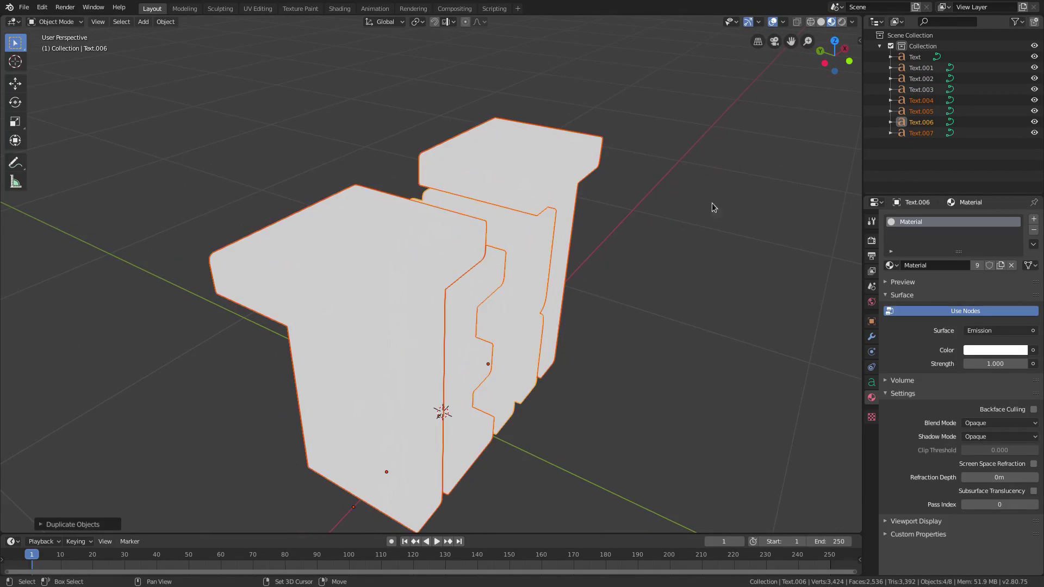
click(822, 21)
middle_drag(510, 240, 522, 283)
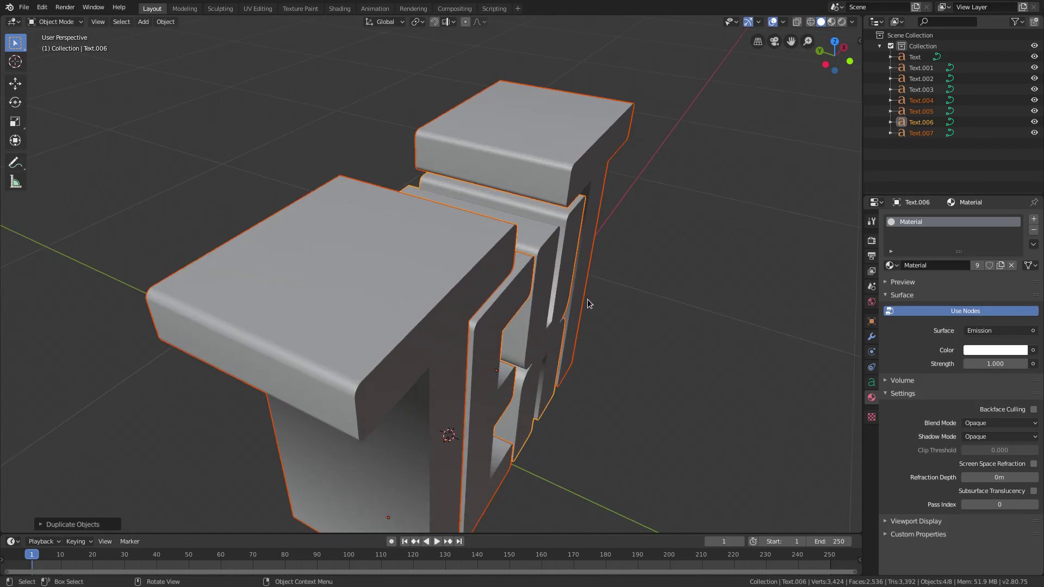
click(872, 383)
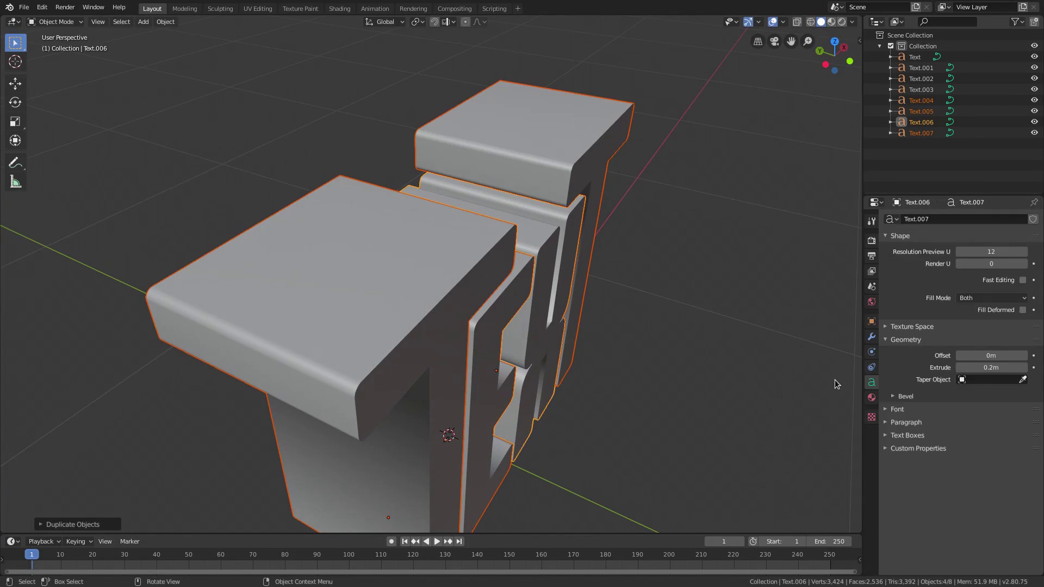
key(s)
key(y)
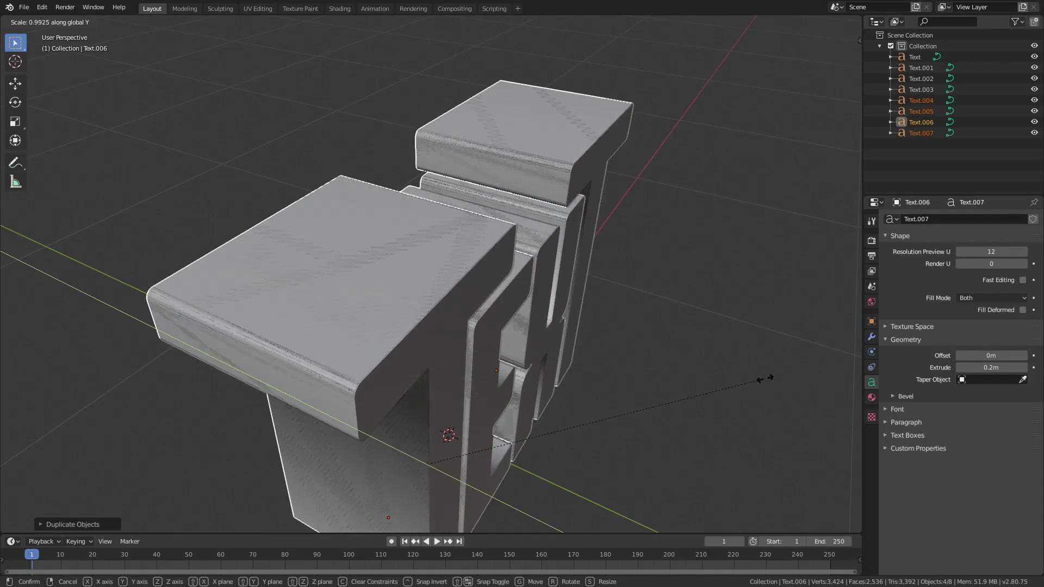
click(581, 324)
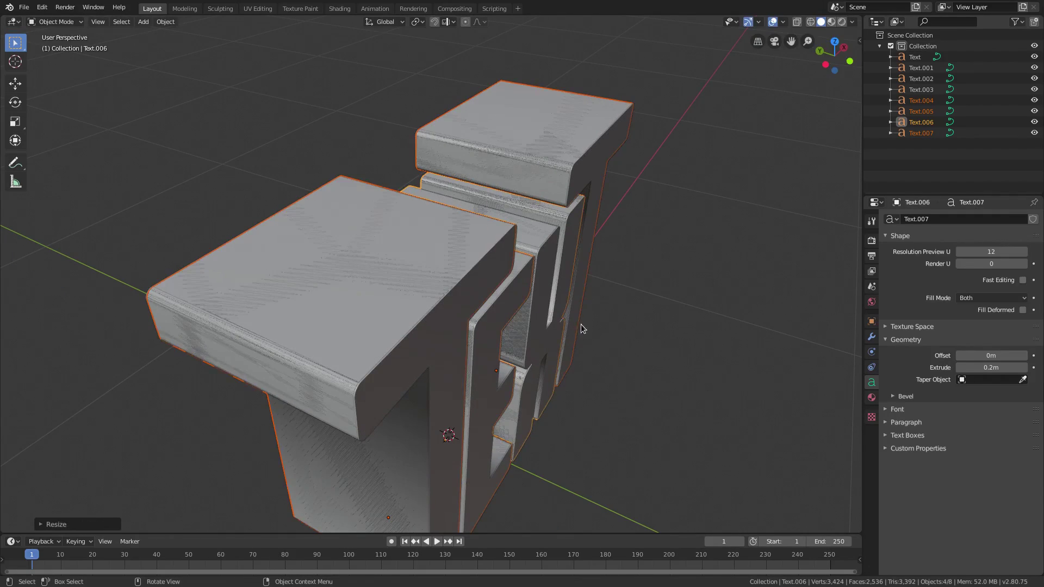
Scale the duplicated letters along the Y axis to about 1.002
scroll(596, 322, up, 5)
scroll(584, 291, down, 4)
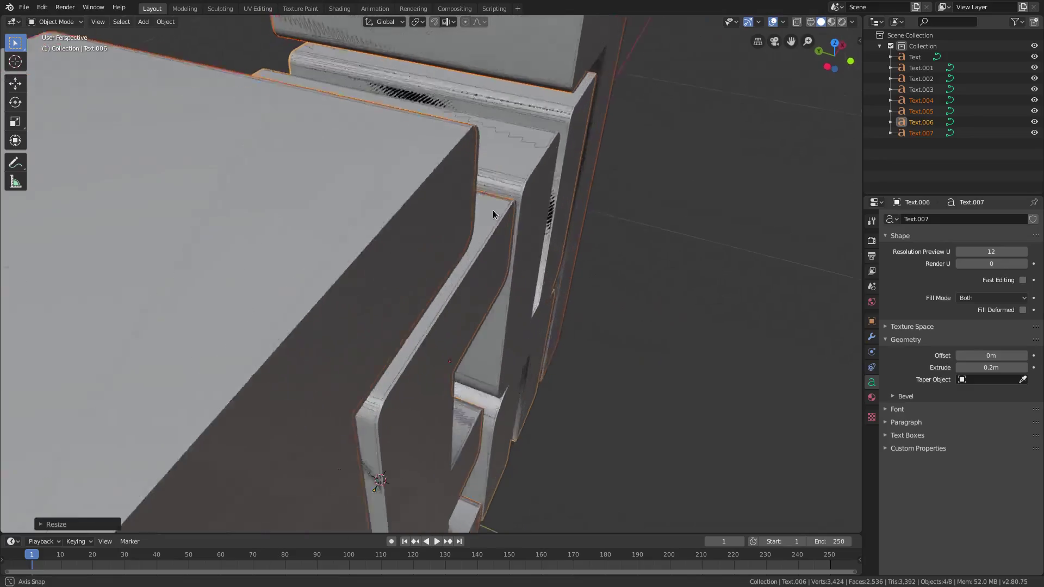
mouse_move(335, 447)
middle_down()
mouse_move(306, 420)
mouse_move(345, 433)
middle_up()
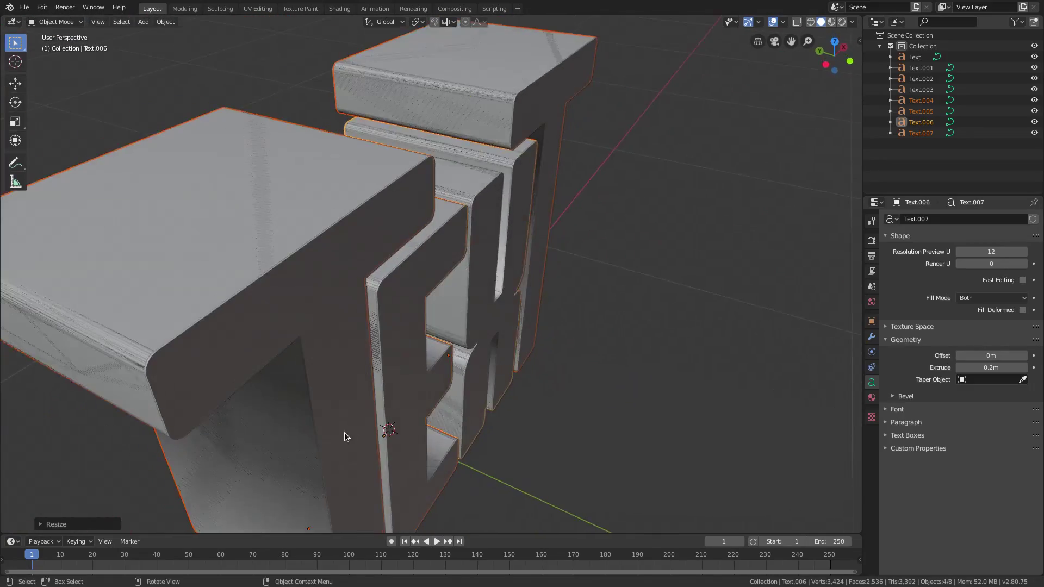
scroll(426, 251, up, 2)
mouse_move(610, 312)
middle_down()
mouse_move(636, 338)
mouse_move(625, 334)
mouse_move(749, 316)
mouse_move(622, 328)
middle_up()
middle_drag(512, 308, 536, 300)
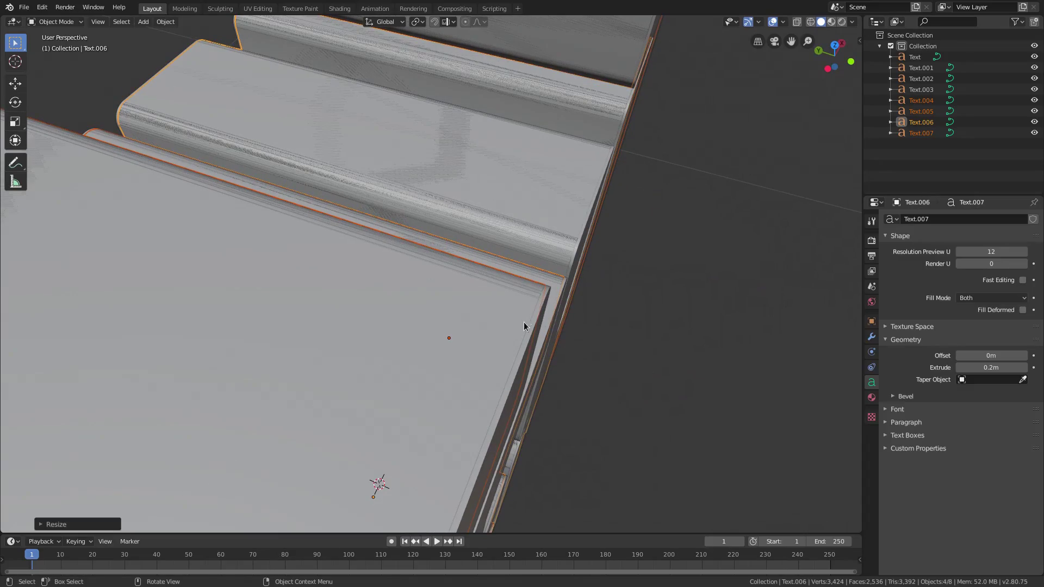
key(s)
key(y)
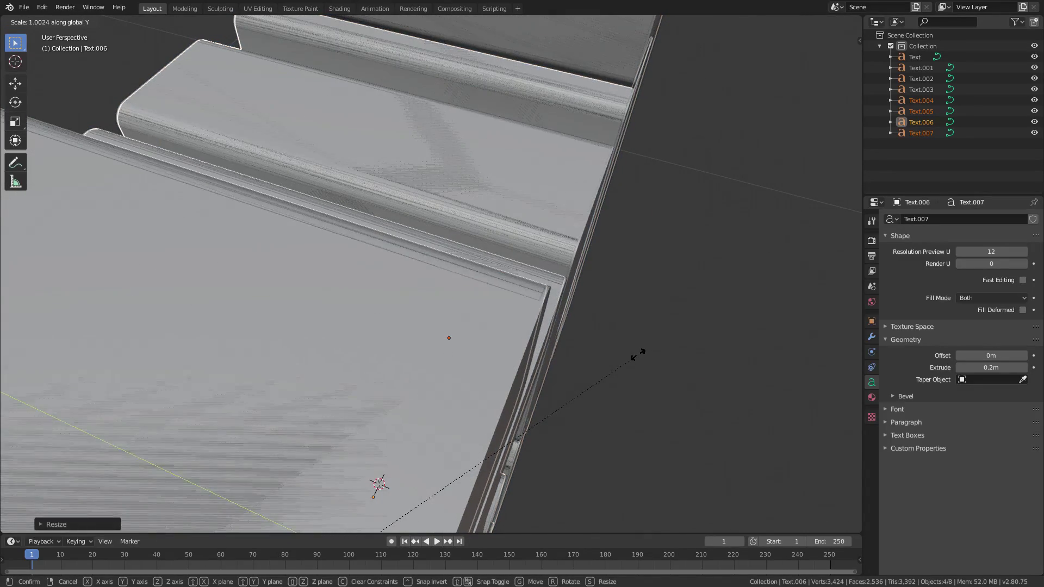
click(640, 354)
middle_drag(639, 355, 695, 328)
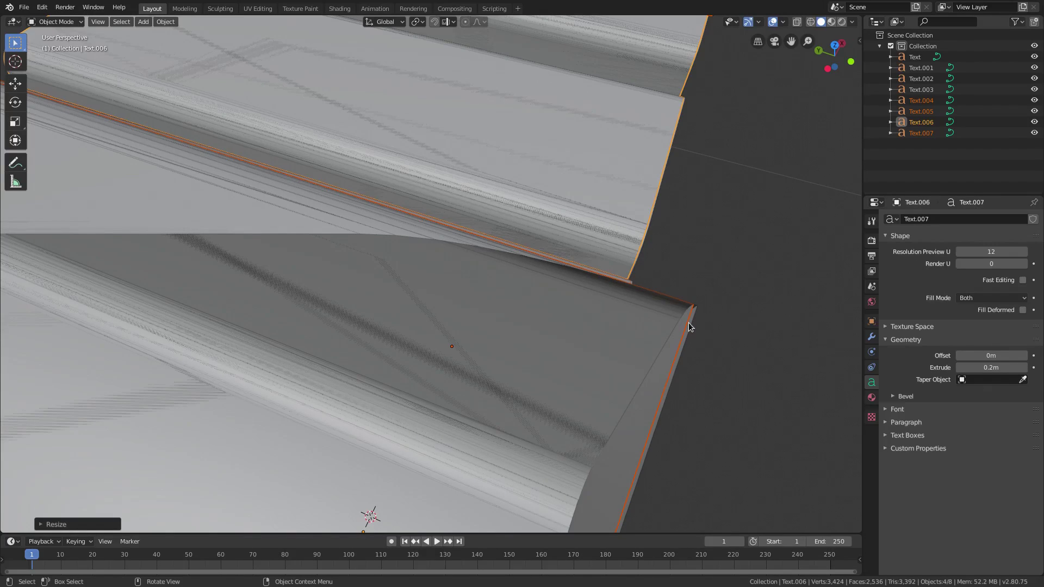
middle_drag(715, 398, 563, 299)
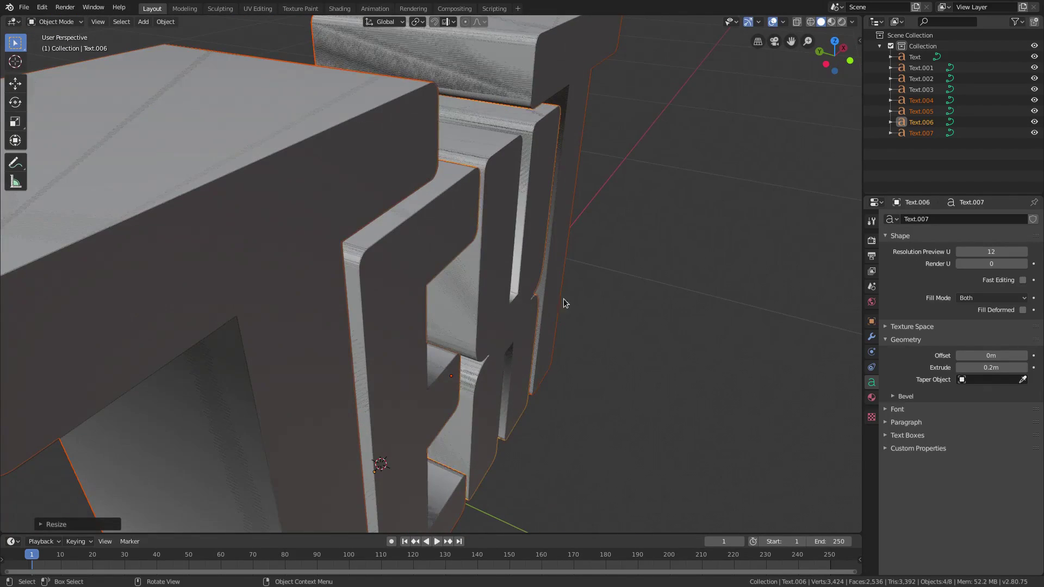
scroll(540, 310, down, 4)
key(s)
key(y)
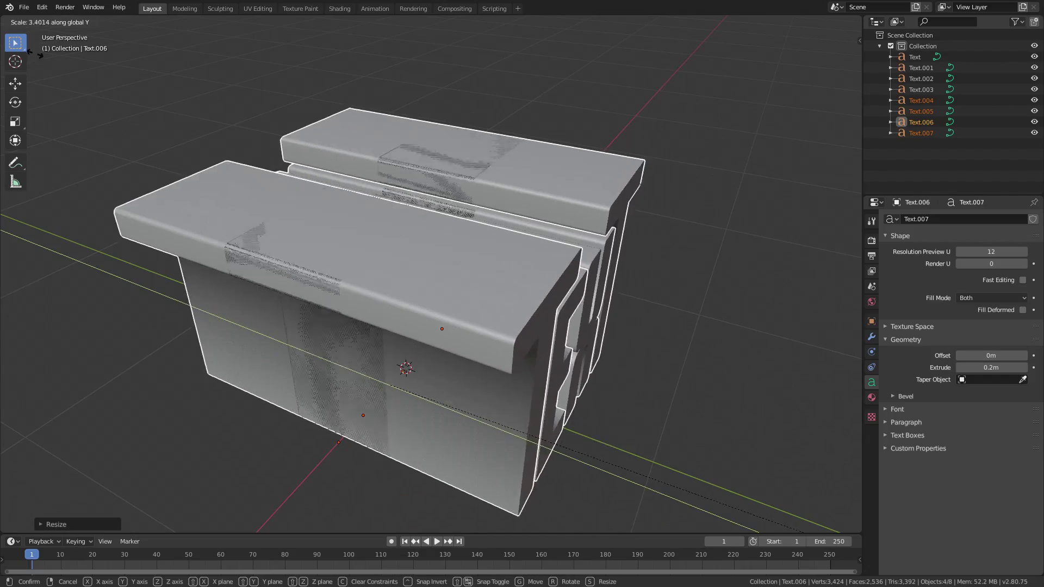
right_click(499, 329)
Give the duplicated X its own Emission material and link that material to the other selected duplicate letters
middle_drag(800, 382, 550, 330)
scroll(542, 352, up, 5)
middle_drag(669, 400, 655, 226)
scroll(648, 393, down, 2)
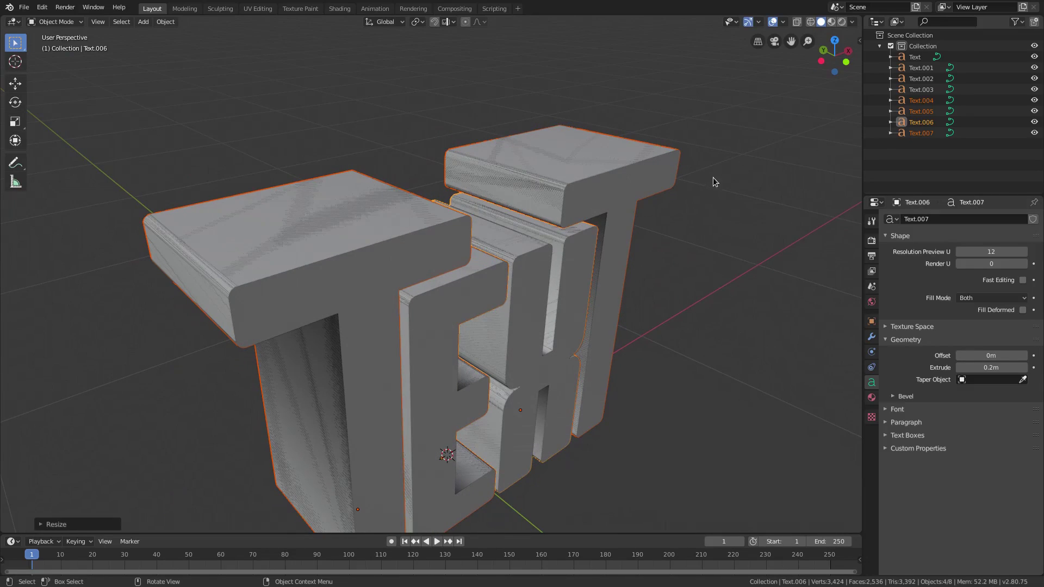
mouse_move(318, 213)
middle_down()
mouse_move(334, 220)
mouse_move(321, 217)
middle_up()
click(872, 398)
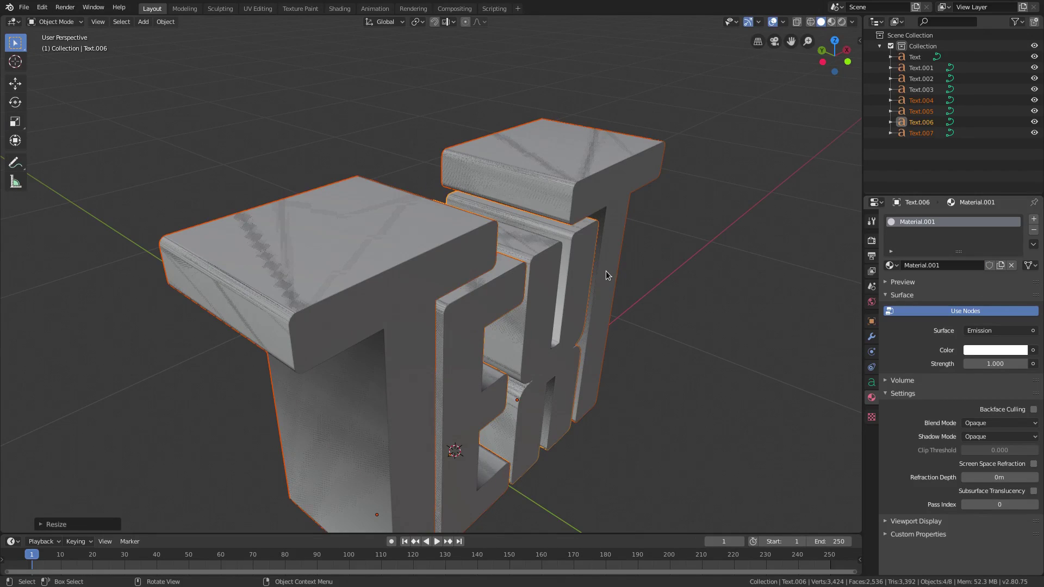
key(ctrl+l)
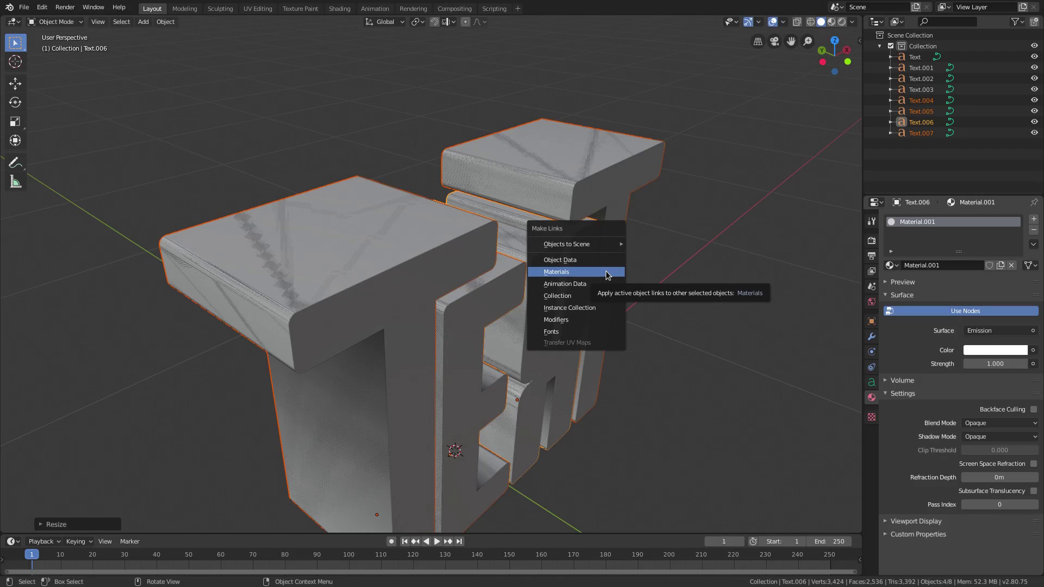
click(600, 272)
middle_drag(599, 271, 465, 237)
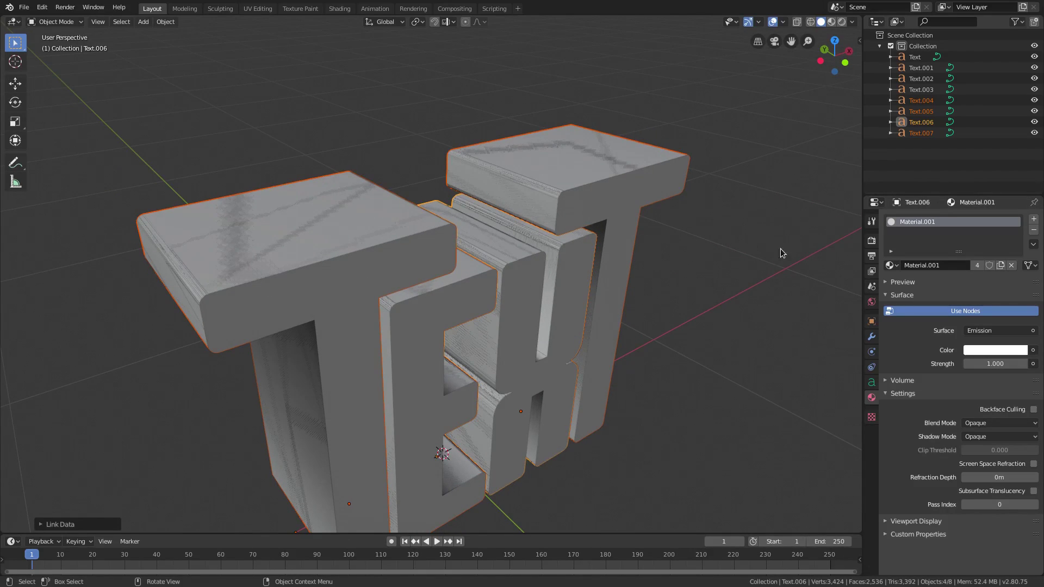
Set the duplicates' emission color to pinkish red (hue 0.952, saturation 0.936) and switch the viewport to material preview
click(980, 350)
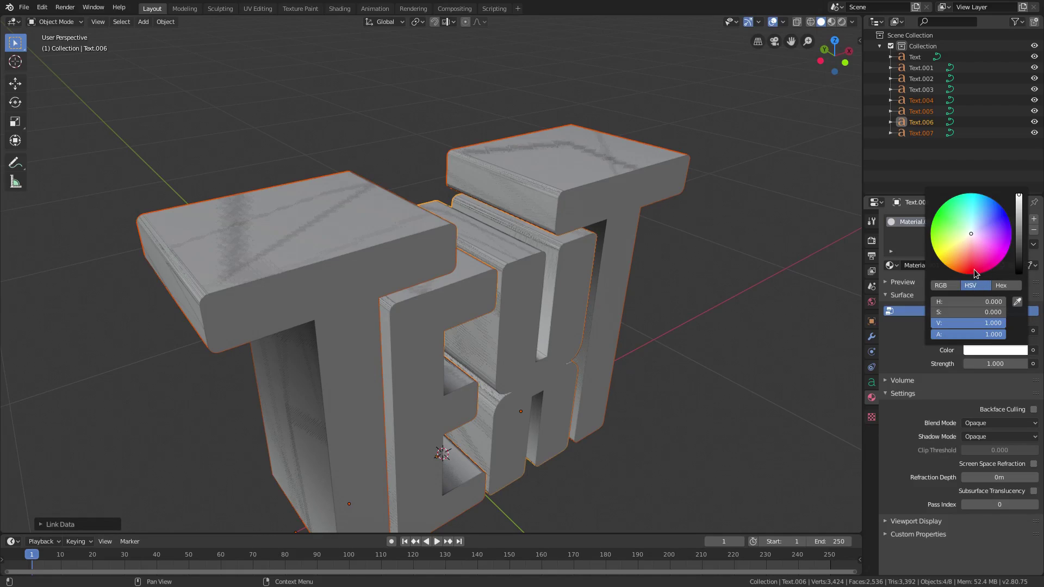
click(977, 272)
drag(977, 274, 984, 270)
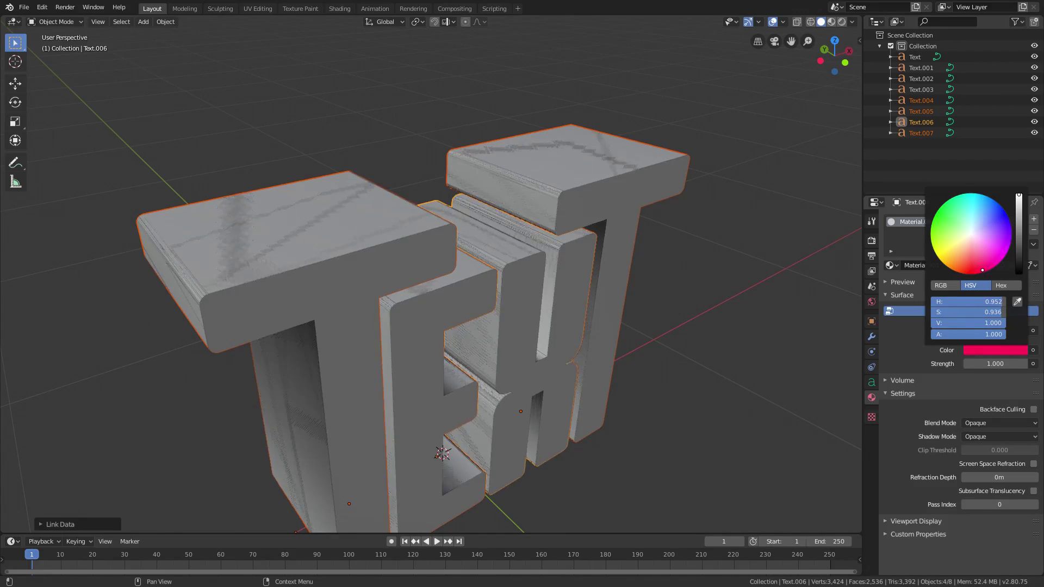
click(831, 22)
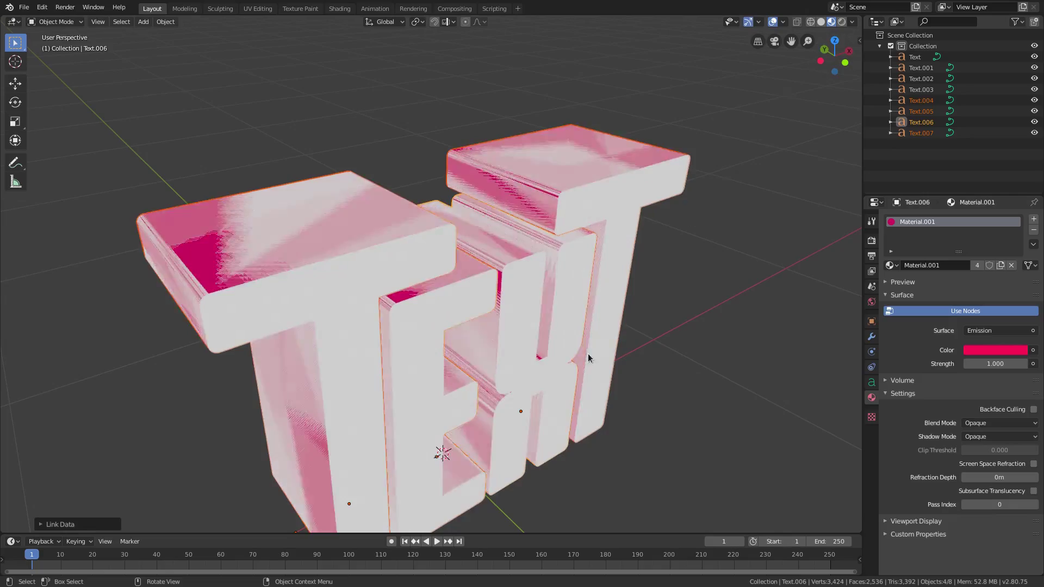
mouse_move(424, 256)
middle_down()
mouse_move(384, 234)
mouse_move(655, 274)
mouse_move(660, 299)
mouse_move(640, 311)
middle_up()
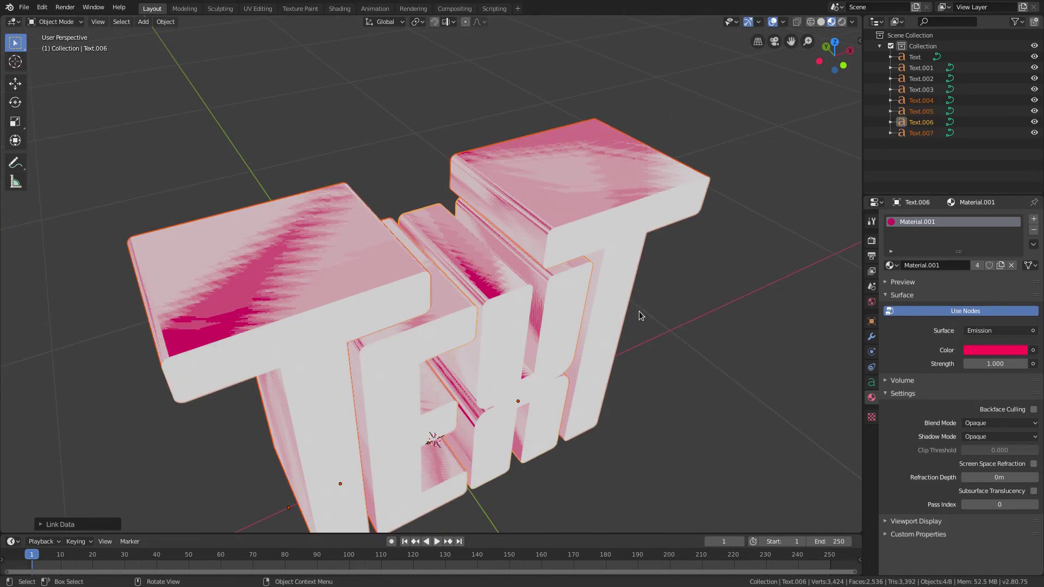
Set the geometry offset of the duplicated X to 0.01 m
click(871, 382)
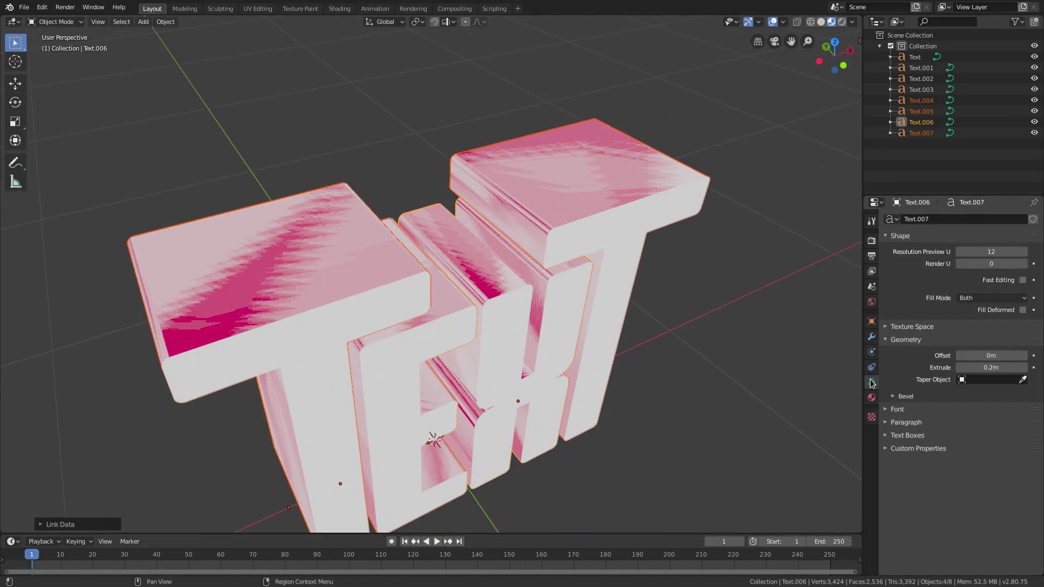
click(1025, 356)
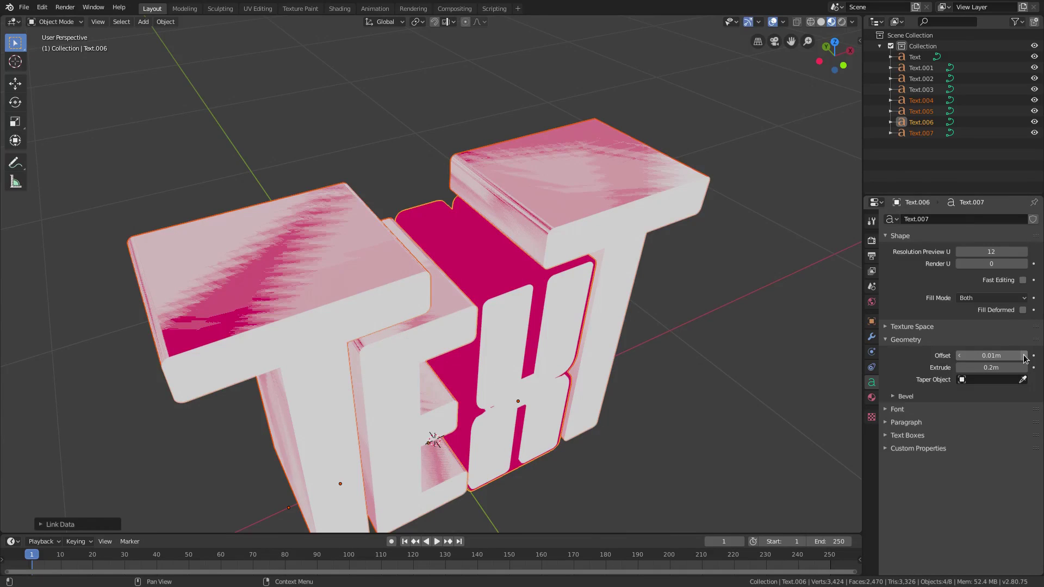
scroll(544, 322, up, 3)
middle_drag(538, 325, 360, 146)
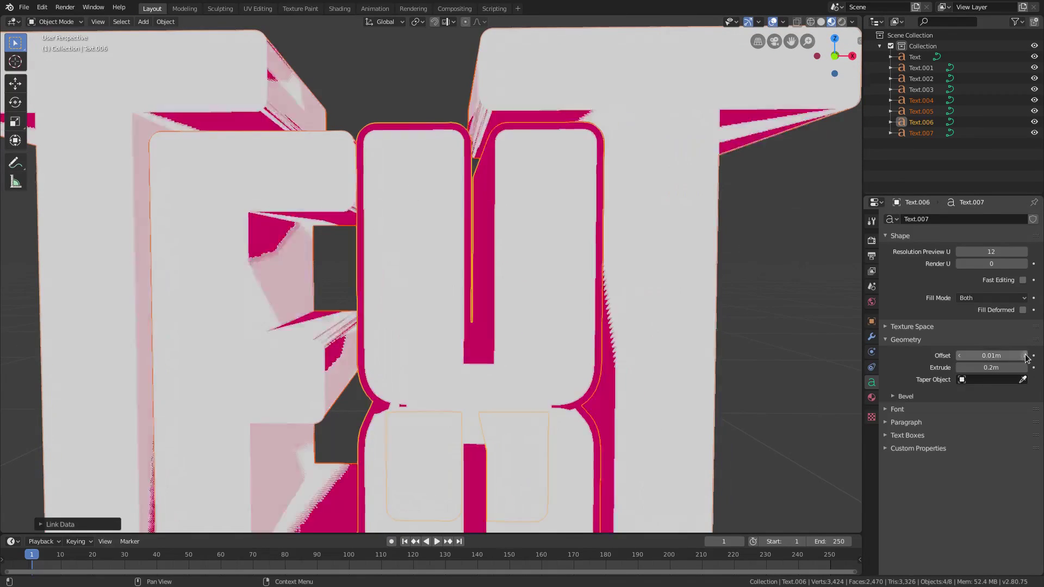
Try a smaller geometry offset of 0.001 m on the duplicated X
click(989, 357)
text(0)
key(Return)
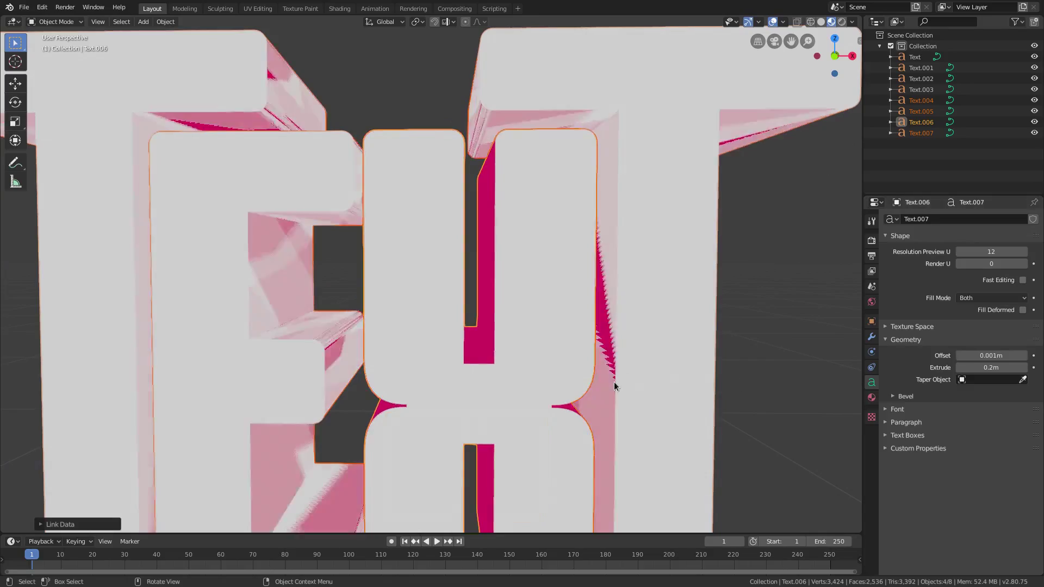
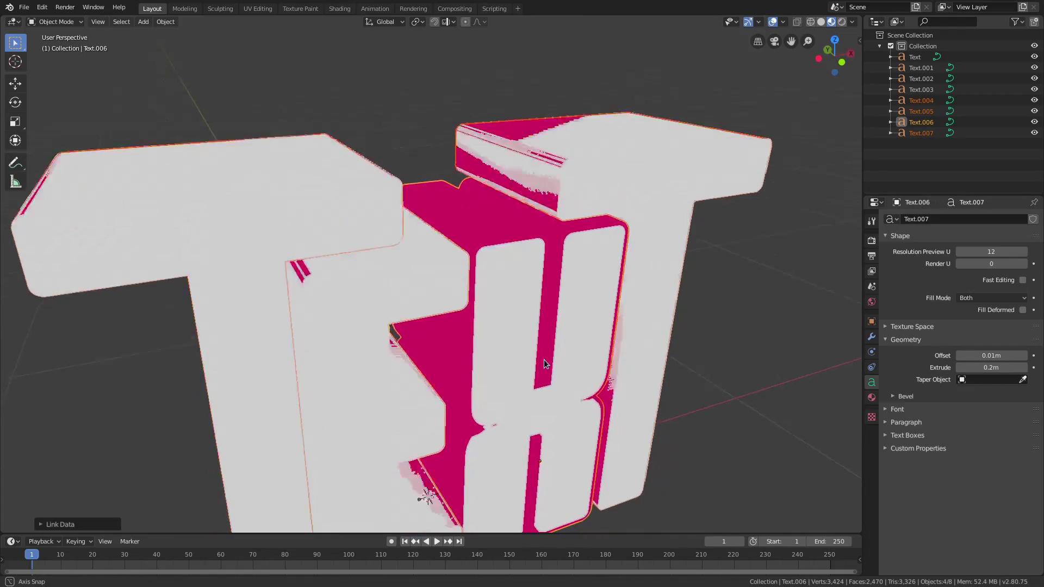
Set the geometry offset of the duplicated last T and the duplicated first T to 0.01 m each
click(524, 195)
click(1023, 356)
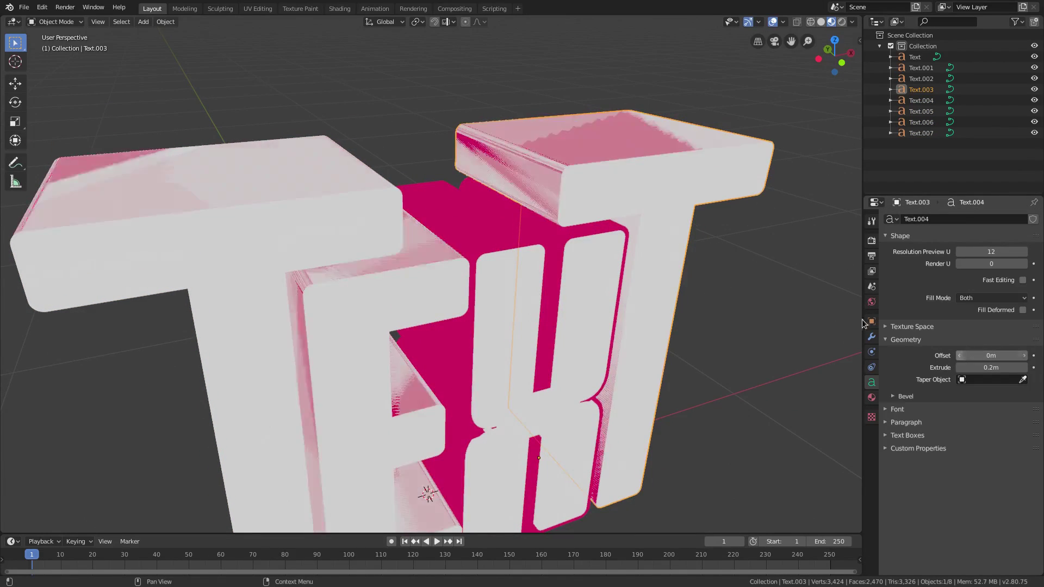
click(525, 151)
click(1030, 356)
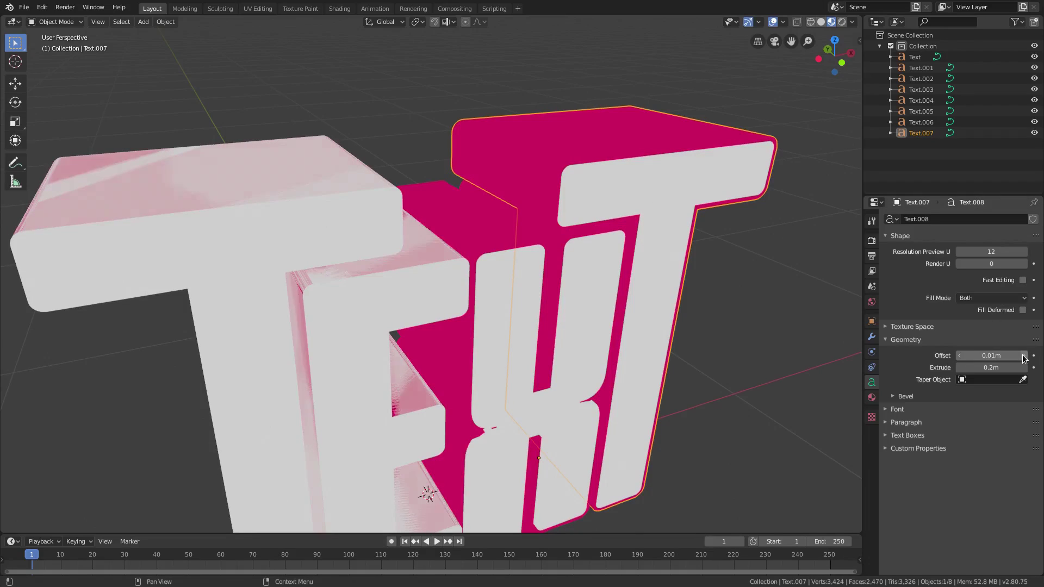
click(256, 181)
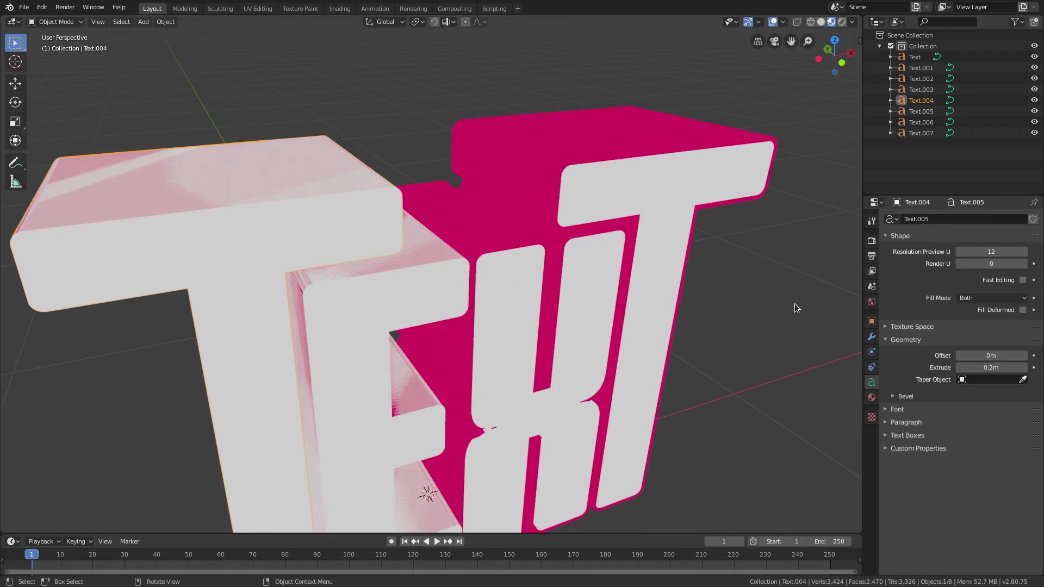
click(1023, 355)
click(437, 248)
click(407, 245)
click(1025, 356)
key(ctrl+z)
middle_drag(392, 268, 362, 263)
click(363, 264)
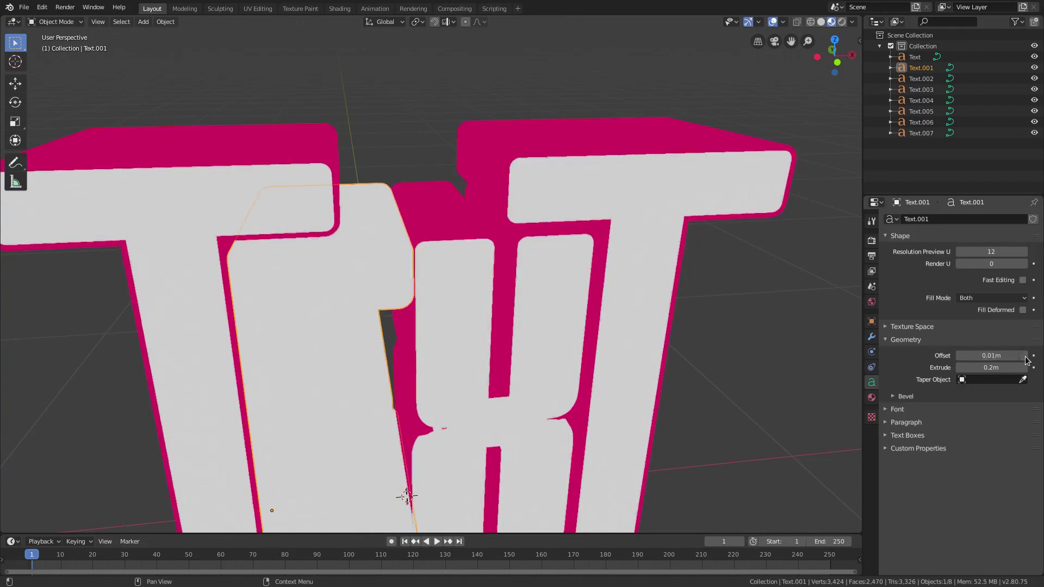
Select the duplicated E and set its geometry offset to 0.01 m
click(386, 220)
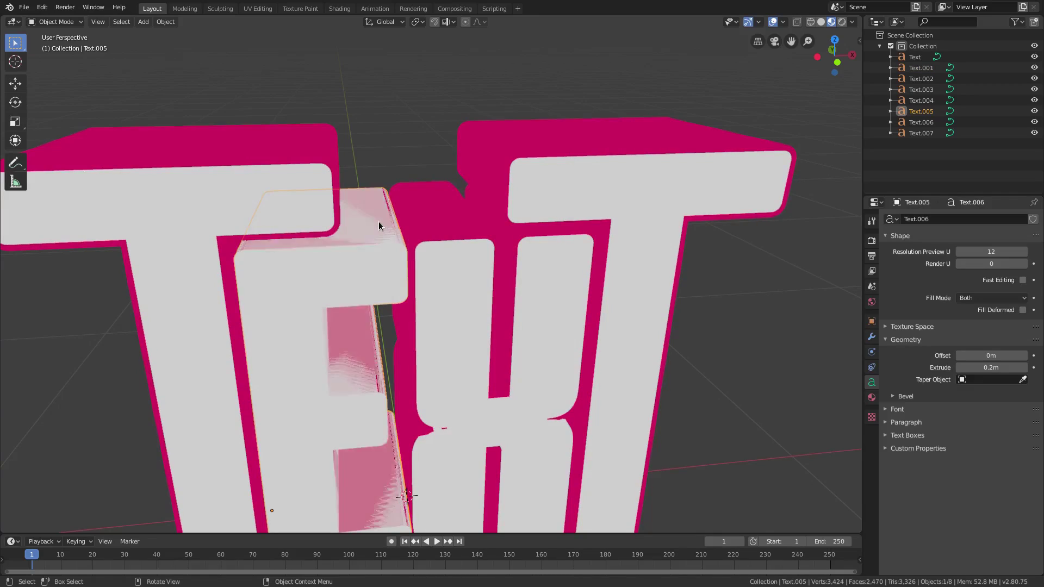
click(1024, 358)
middle_drag(577, 305, 586, 230)
scroll(585, 232, down, 6)
scroll(564, 278, up, 3)
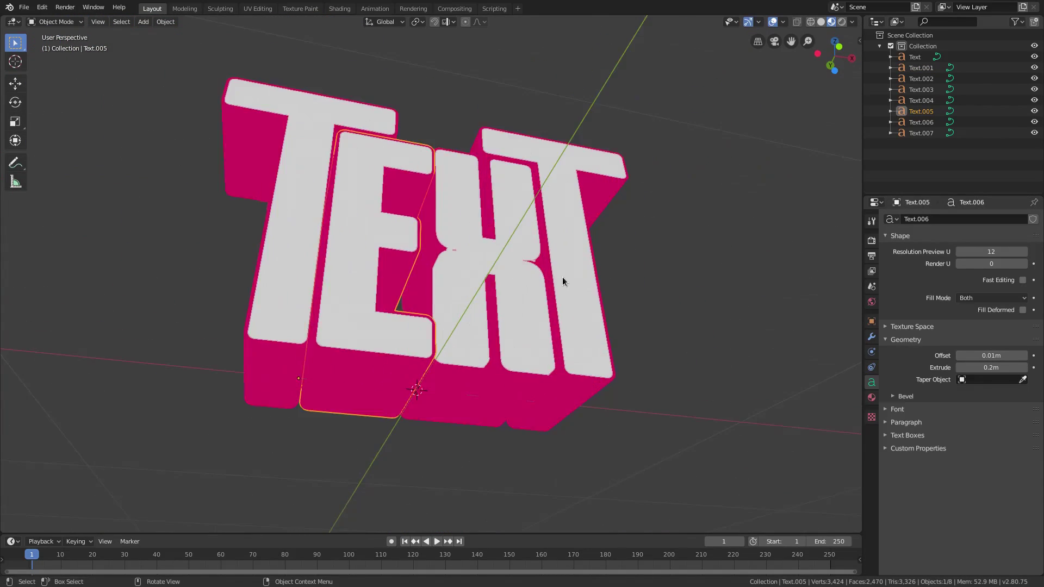
Examine the outline at the middle of the X and try moving the duplicated X away from the word
scroll(478, 307, up, 10)
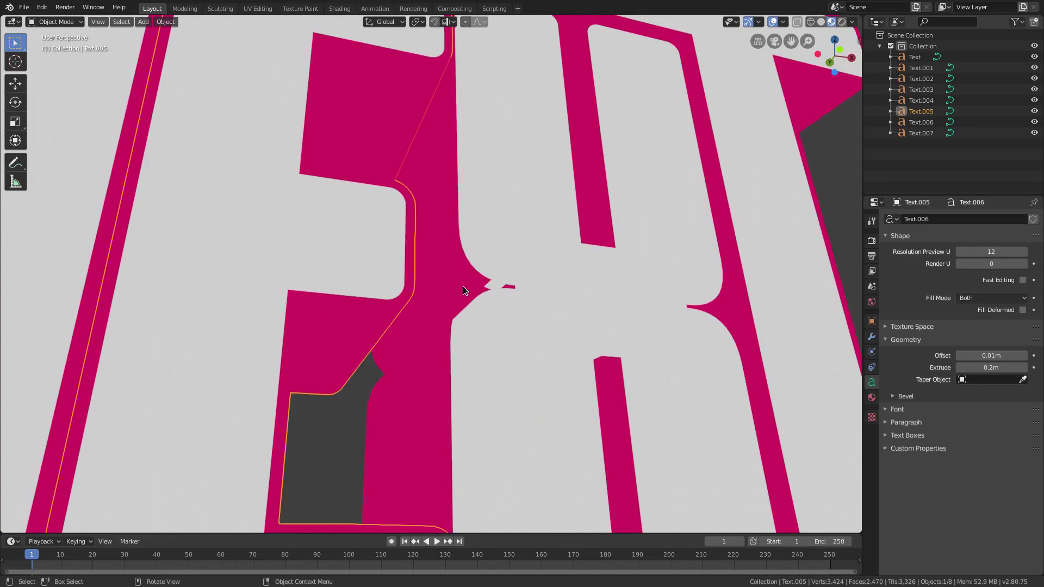
click(726, 328)
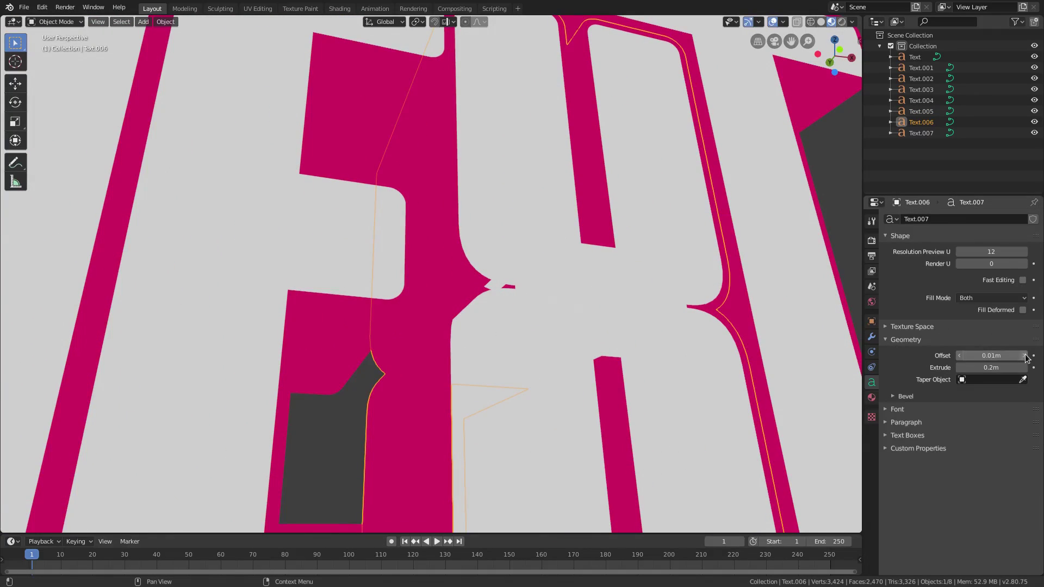
scroll(523, 334, up, 8)
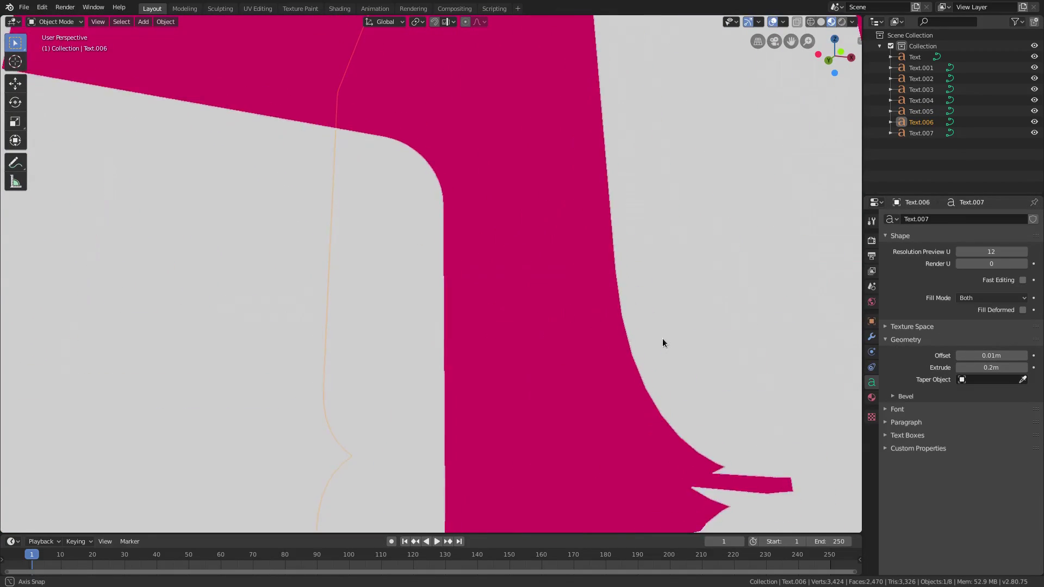
middle_drag(663, 338, 439, 420)
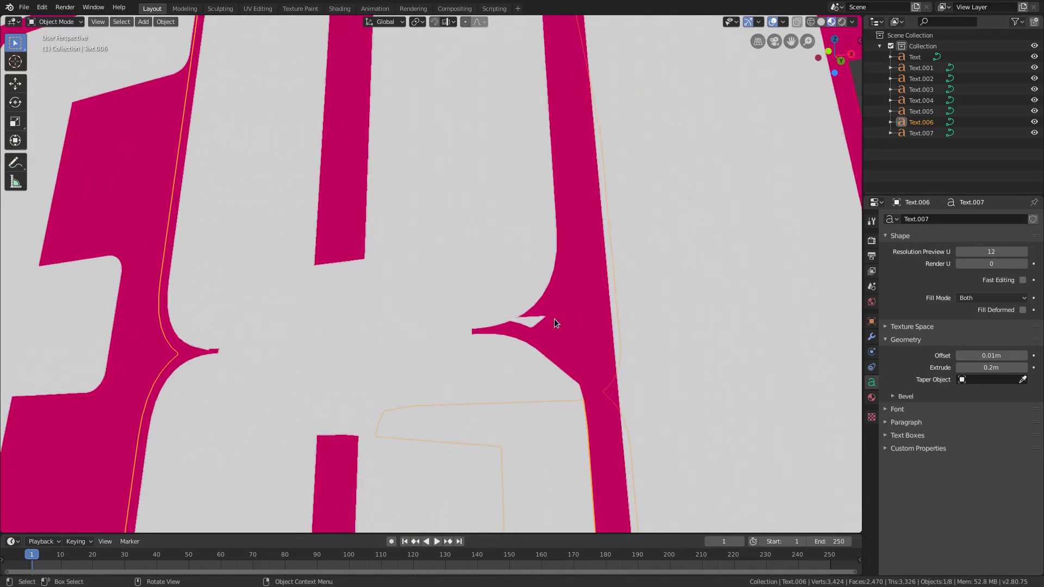
key(g)
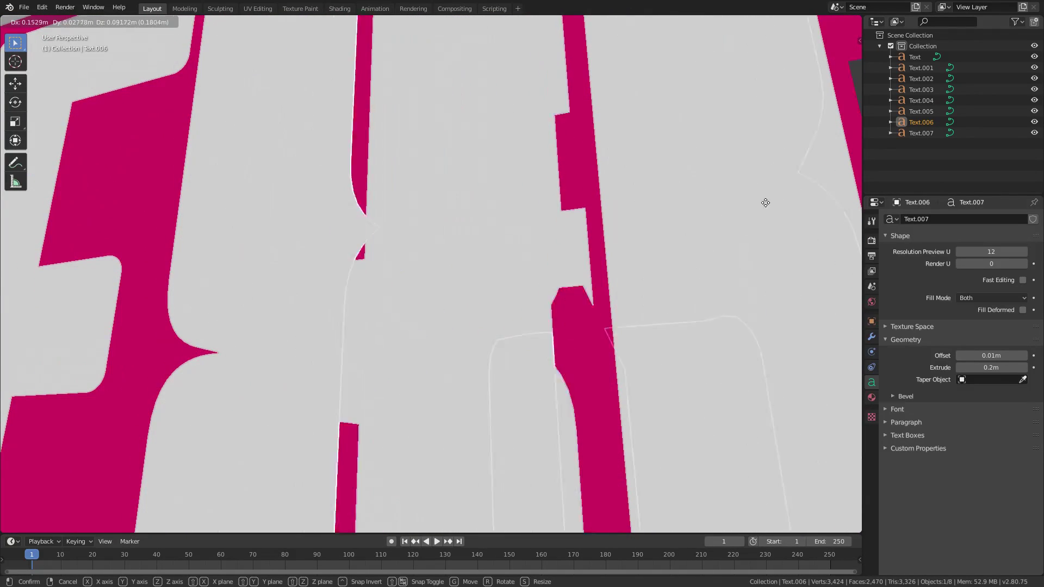
scroll(601, 310, down, 10)
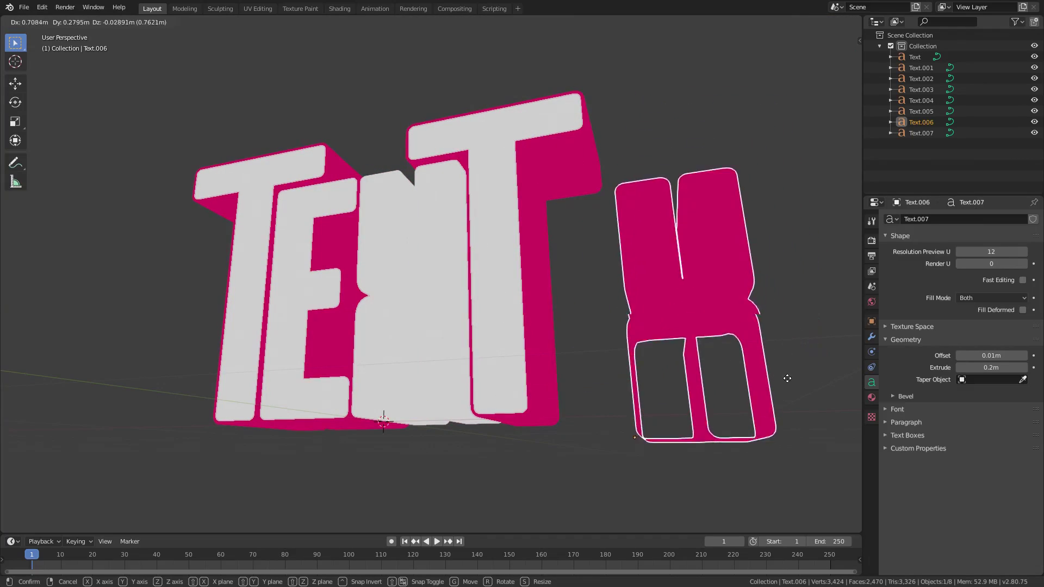
right_click(702, 314)
Try geometry offsets of 0 m and 0.02 m on the duplicated X
scroll(499, 334, up, 3)
middle_drag(498, 334, 543, 338)
scroll(507, 285, up, 3)
click(599, 386)
scroll(600, 386, down, 4)
middle_drag(600, 386, 484, 326)
click(474, 306)
scroll(592, 354, up, 5)
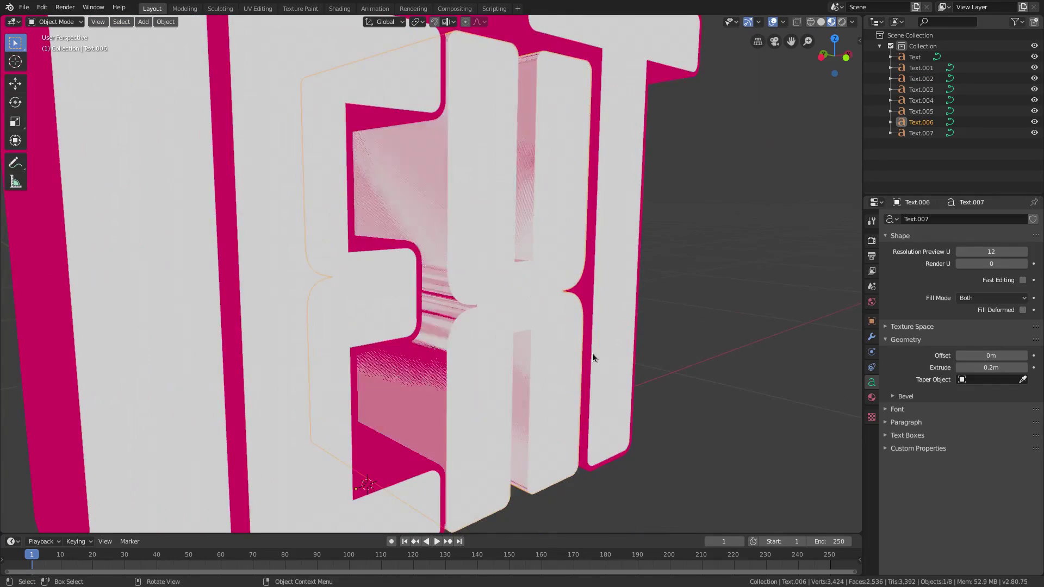
click(1024, 356)
scroll(525, 298, down, 5)
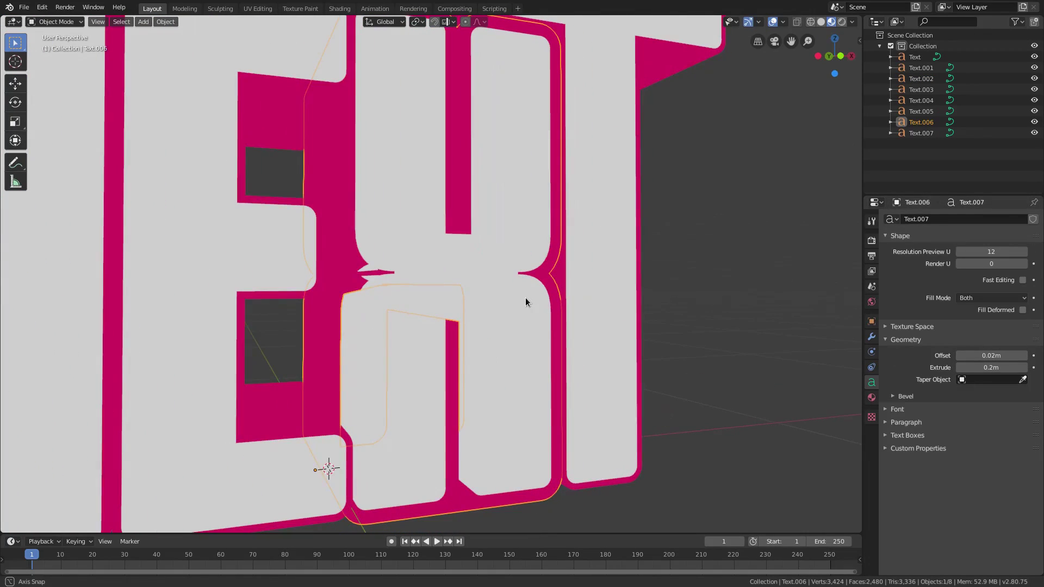
Return the duplicated X's geometry offset to 0.01 m
click(959, 356)
scroll(543, 338, down, 3)
middle_drag(543, 335, 507, 343)
scroll(507, 343, down, 2)
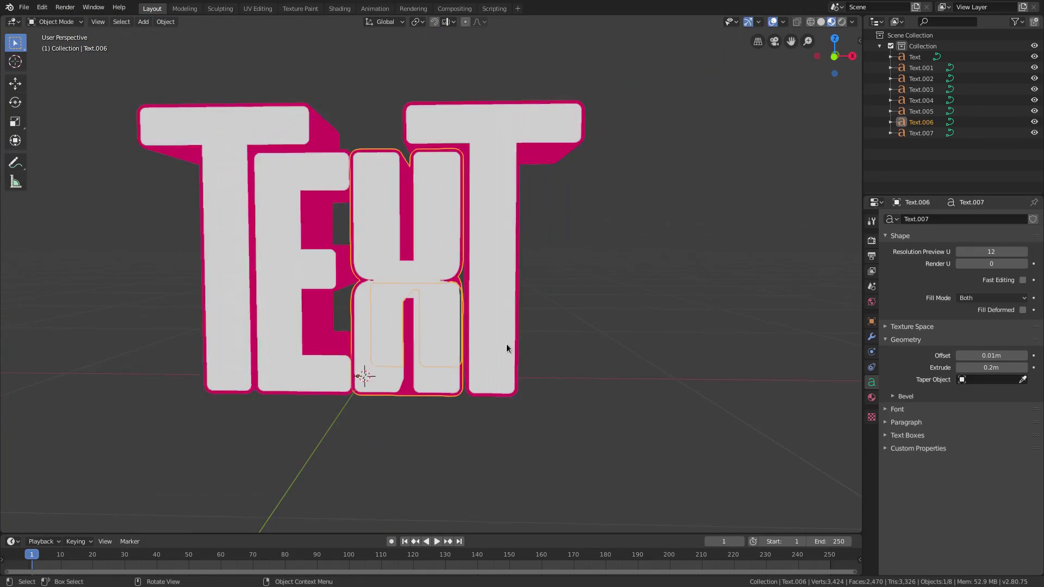
Try moving the duplicated X along the X axis away from the word and examine its shape
key(g)
key(x)
click(709, 335)
shift+middle_drag(709, 334, 557, 325)
middle_drag(423, 313, 487, 343)
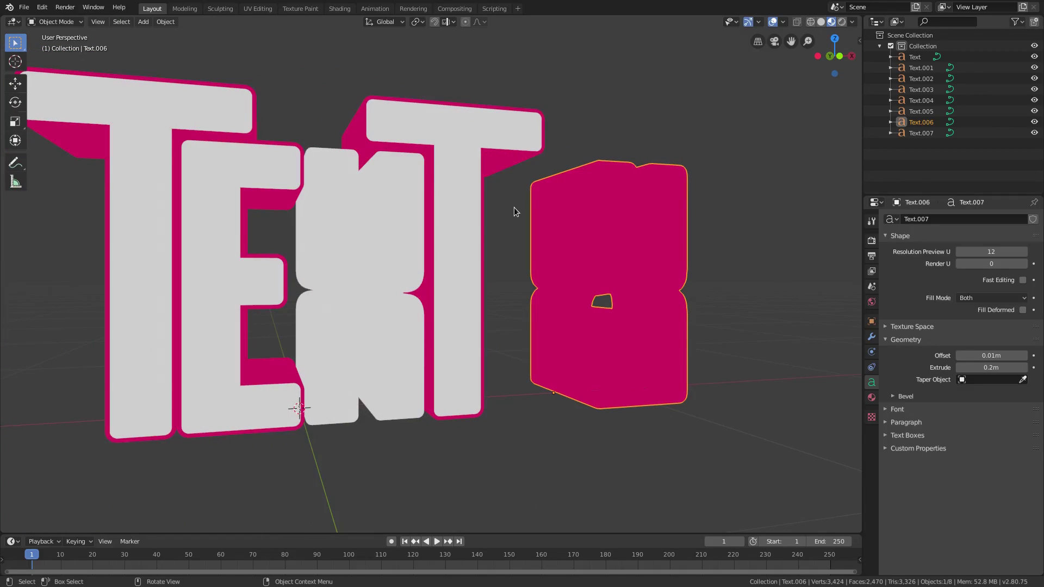
middle_drag(449, 243, 278, 216)
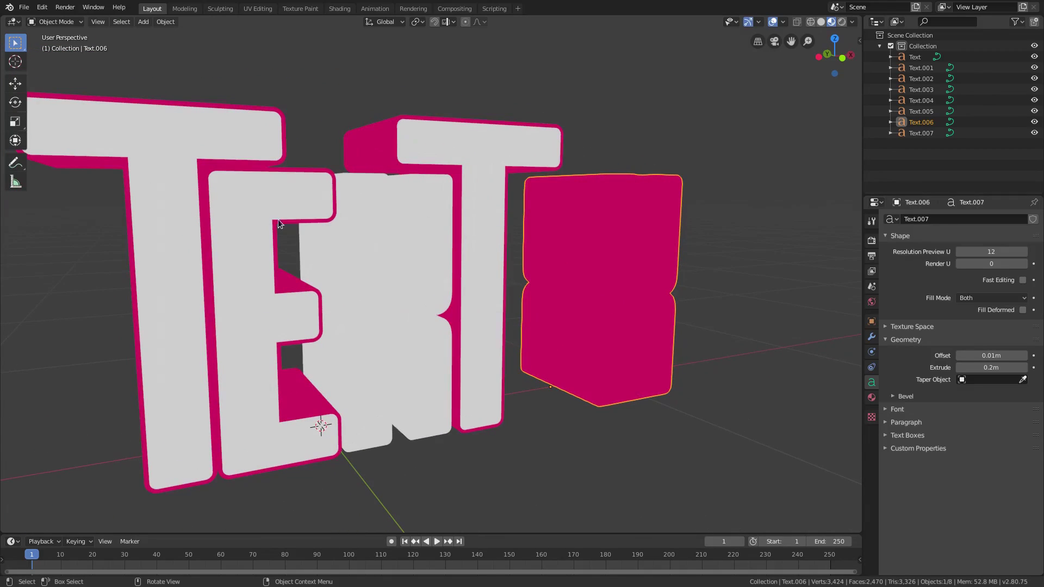
scroll(357, 237, down, 3)
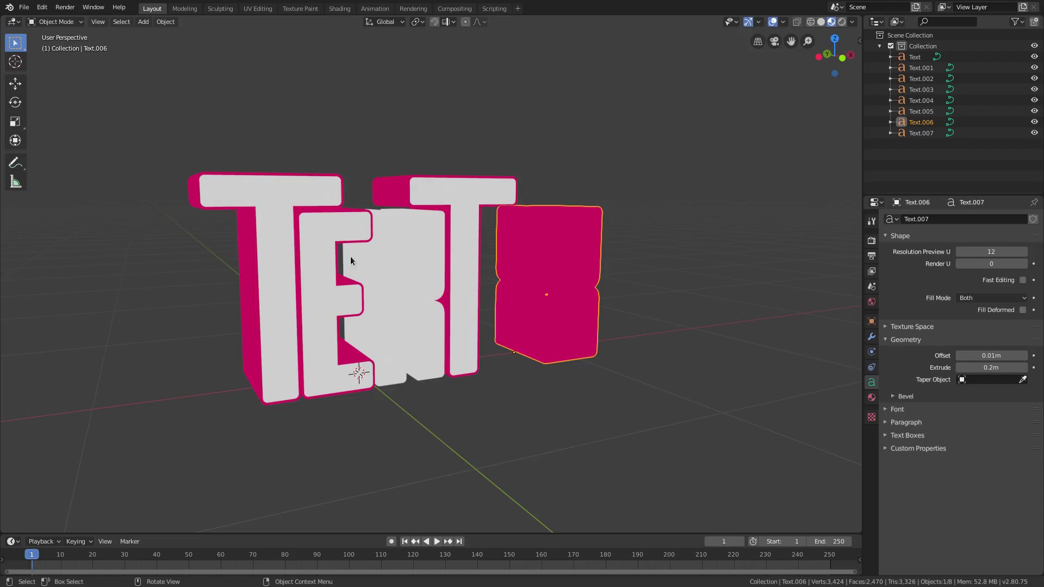
Try replacing the letter of the first white T and its duplicate with N
click(279, 229)
key(Tab)
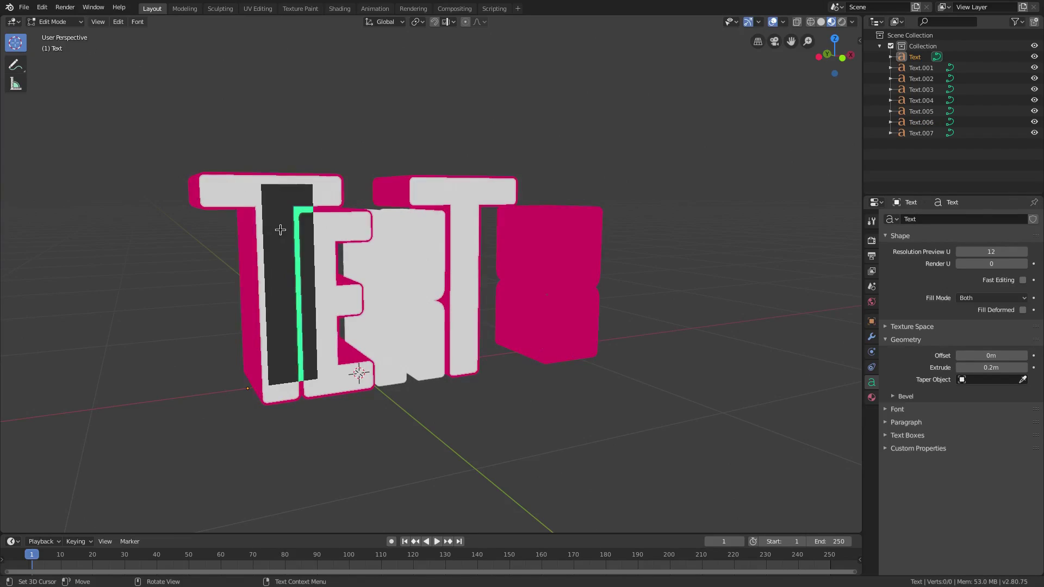
key(BackSpace)
text(N)
key(Tab)
click(268, 192)
key(Tab)
key(BackSpace)
text(N)
key(Tab)
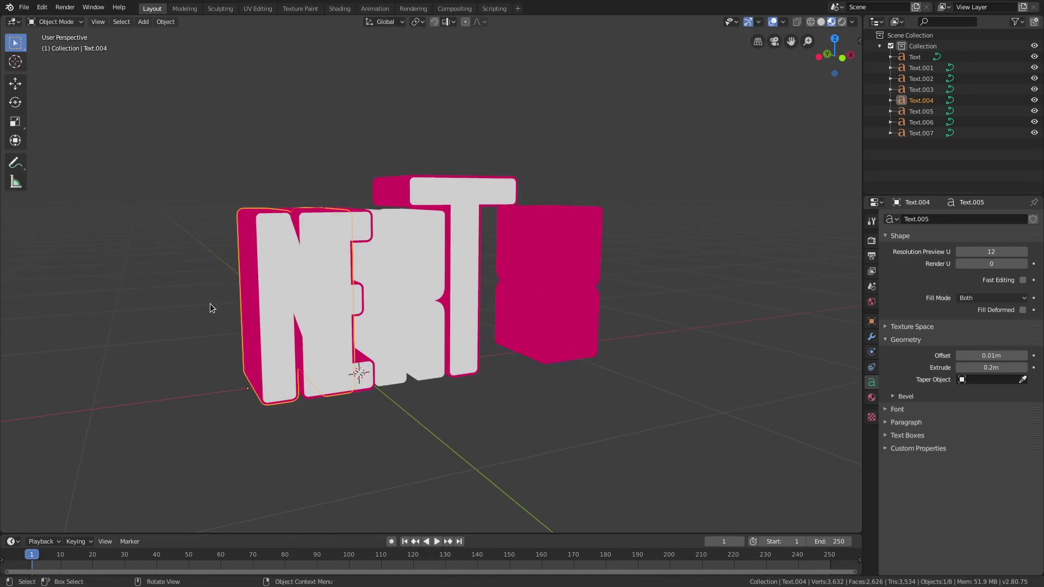
Undo the letter replacements and the duplicated X's move away from the word
middle_drag(214, 306, 292, 264)
key(ctrl+z)
key(ctrl+z)
key(ctrl+z)
key(ctrl+z)
key(ctrl+z)
key(ctrl+z)
key(ctrl+z)
key(ctrl+z)
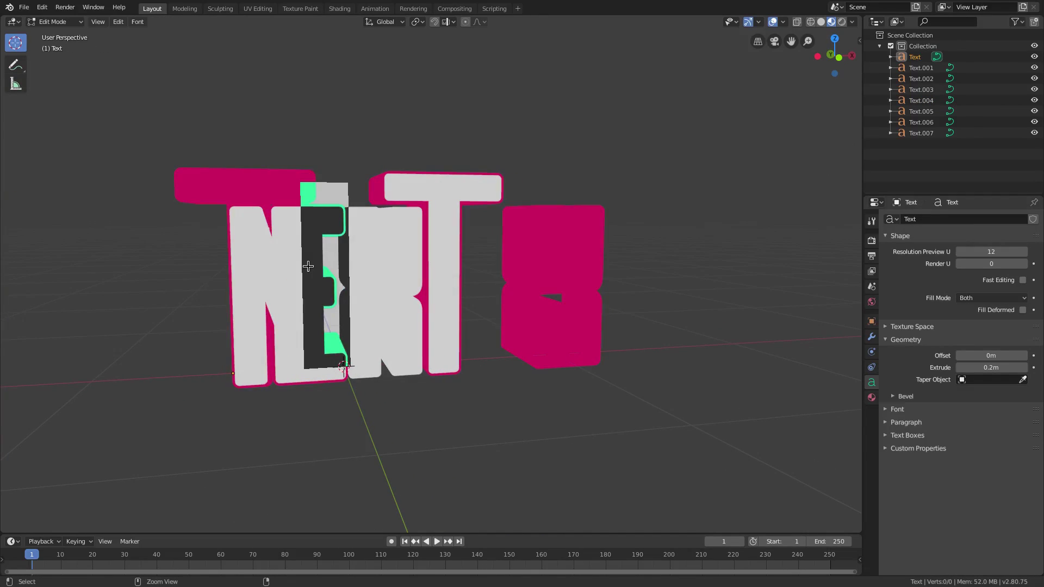
key(ctrl+z)
scroll(541, 298, up, 2)
middle_drag(549, 298, 511, 288)
click(572, 341)
middle_drag(572, 341, 573, 319)
key(ctrl+z)
key(ctrl+z)
key(ctrl+z)
key(ctrl+z)
key(ctrl+z)
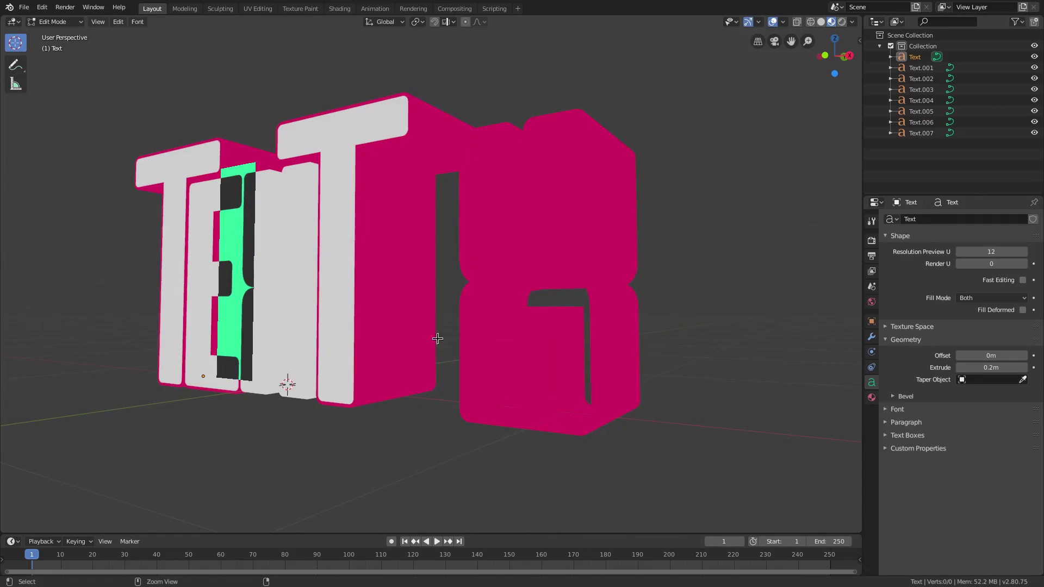
key(Tab)
Set the duplicated X's geometry offset to 0.001 m and check the notches at its middle
middle_drag(380, 338, 413, 349)
scroll(359, 340, up, 5)
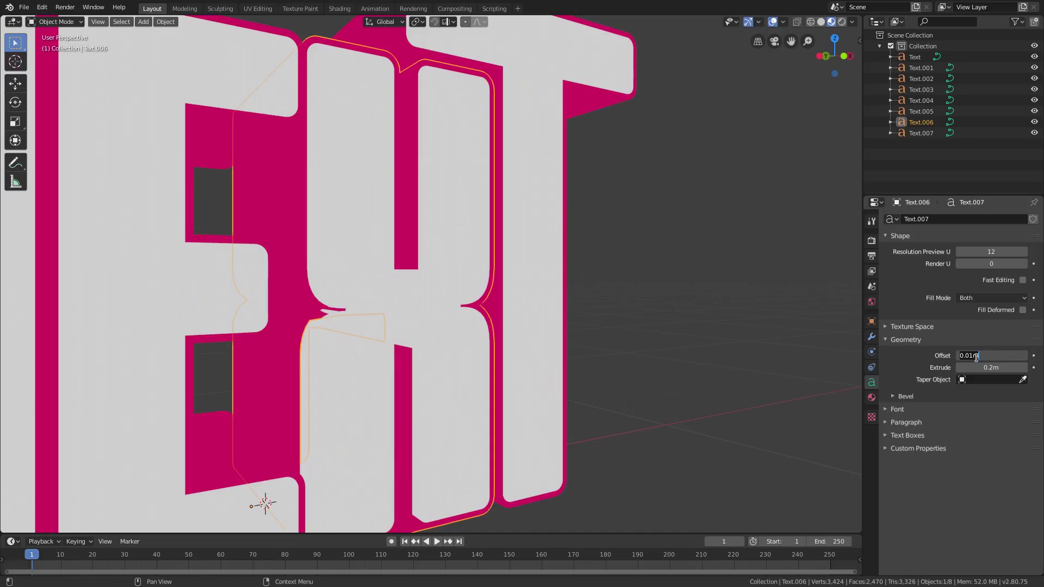
text(0)
key(Return)
scroll(452, 384, up, 6)
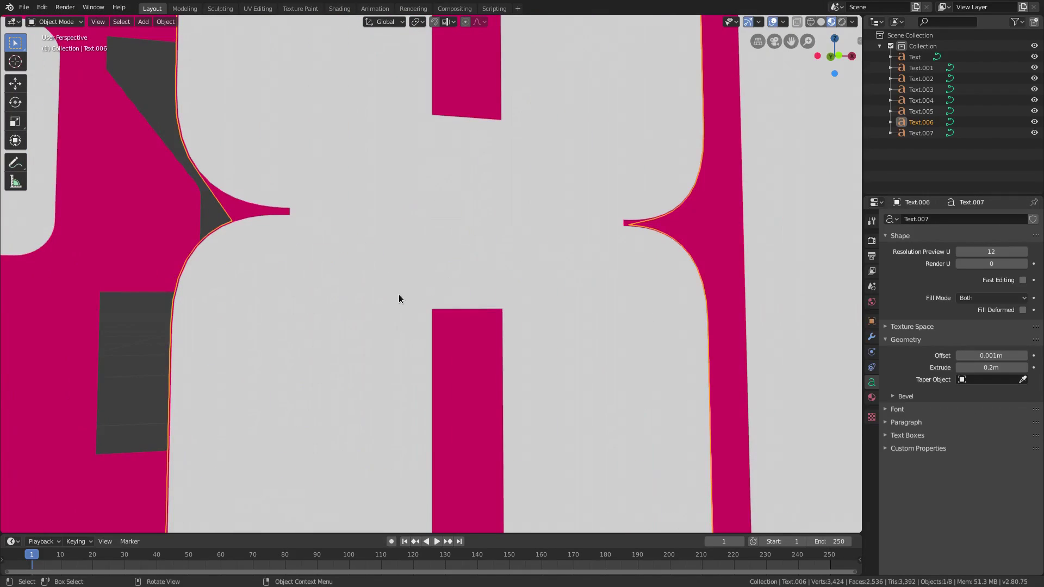
middle_drag(365, 243, 384, 251)
scroll(375, 253, up, 2)
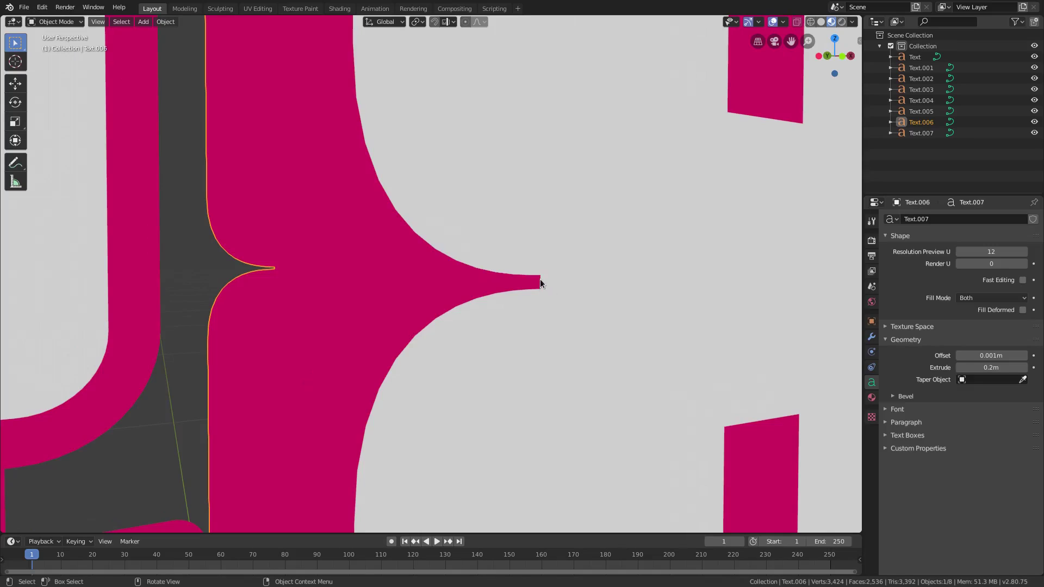
Select the duplicate of the last T and set its geometry offset to 0.001 m
scroll(540, 277, down, 8)
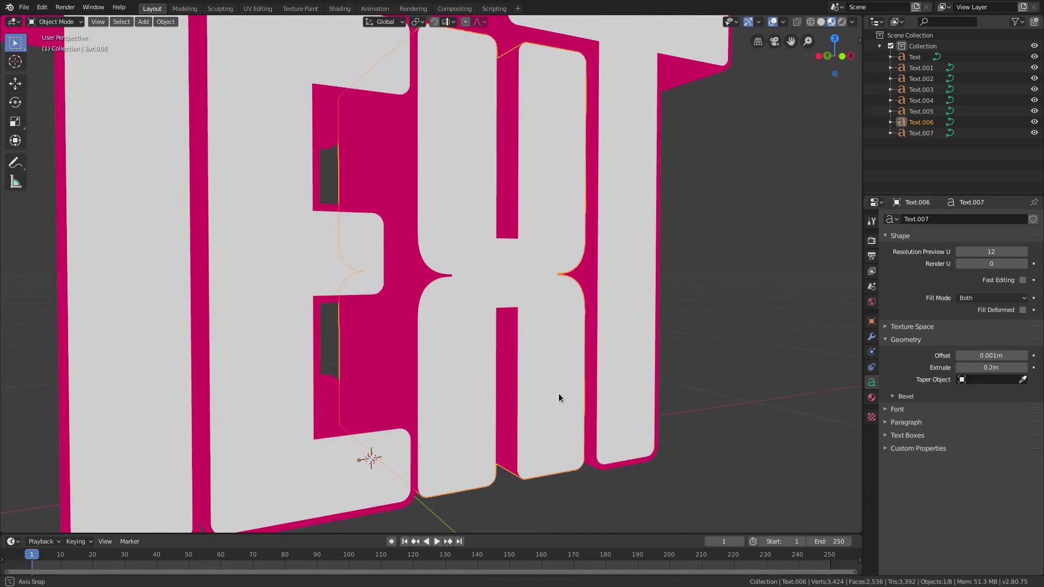
middle_drag(560, 394, 511, 407)
scroll(511, 407, down, 4)
middle_drag(455, 374, 418, 308)
click(419, 307)
scroll(419, 308, up, 3)
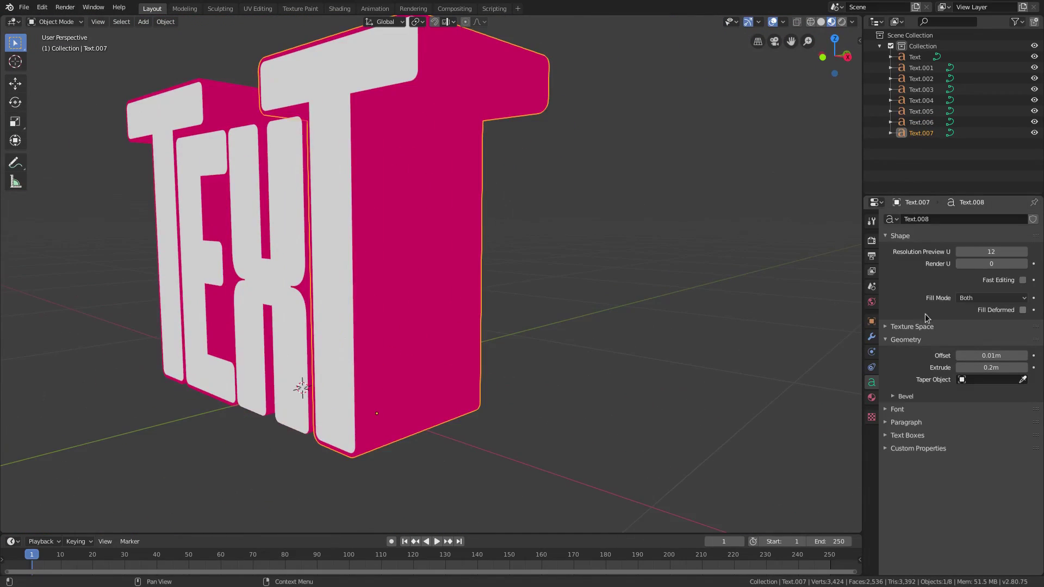
text(0)
key(Return)
Set the geometry offset of the duplicated E and the duplicated first T to 0.001 m
middle_drag(413, 388, 346, 361)
click(275, 288)
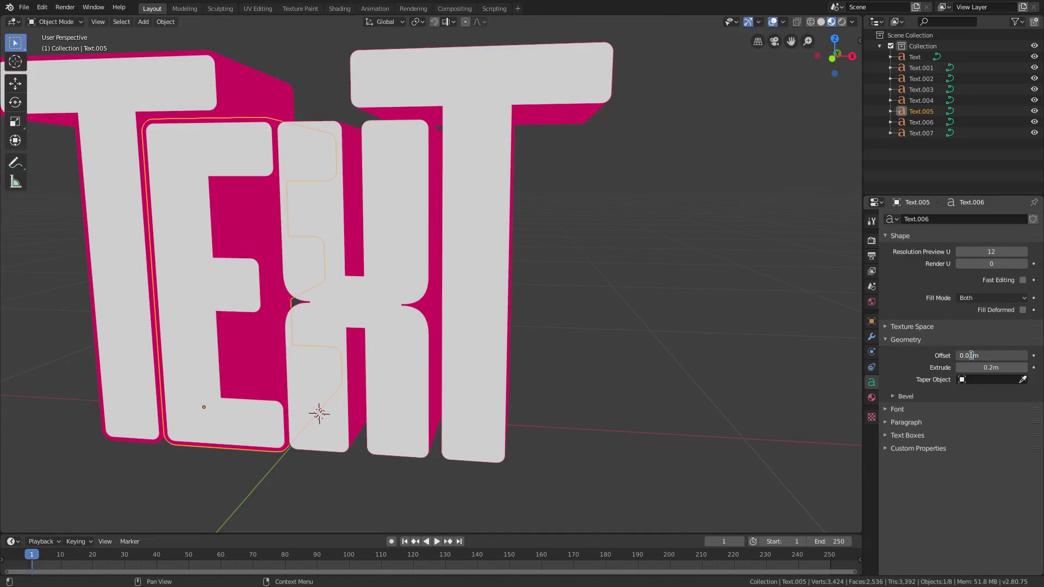
key(Return)
click(247, 86)
scroll(418, 377, down, 4)
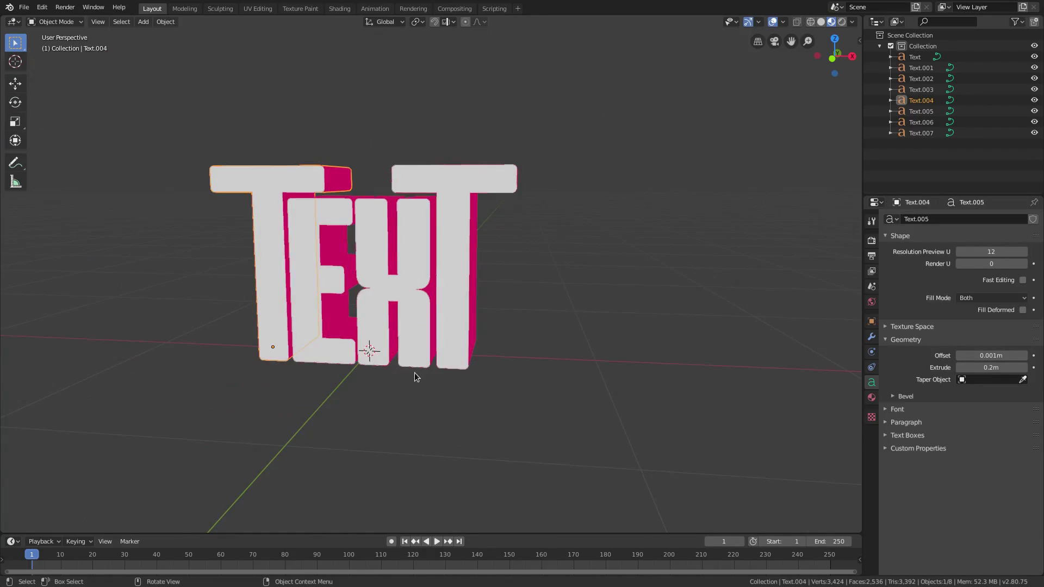
Duplicate the pink first T, place the copy beside the word, and convert it to a mesh for editing
key(shift+d)
click(677, 334)
middle_drag(678, 334, 201, 146)
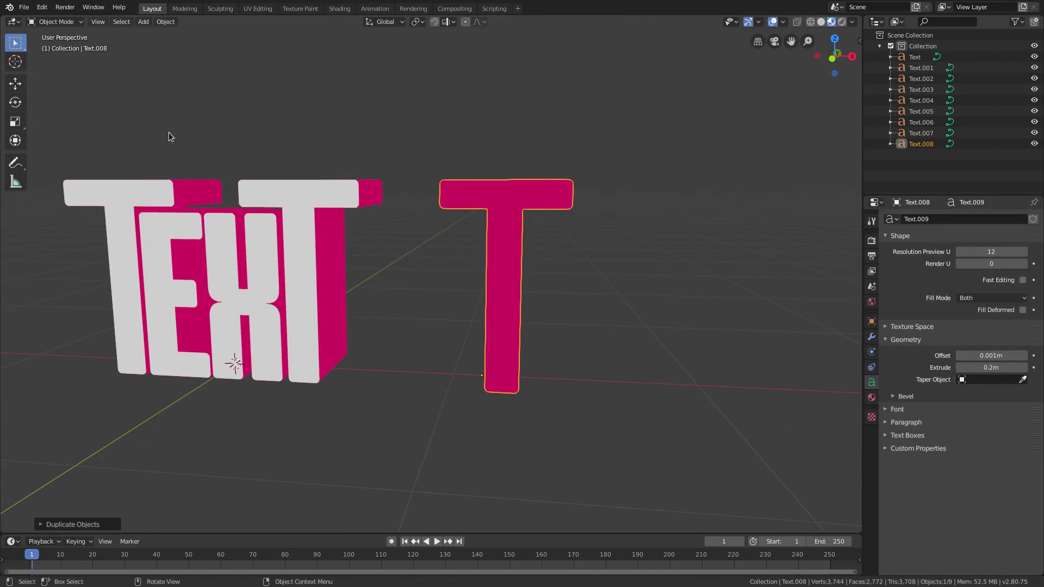
click(165, 22)
mouse_move(202, 293)
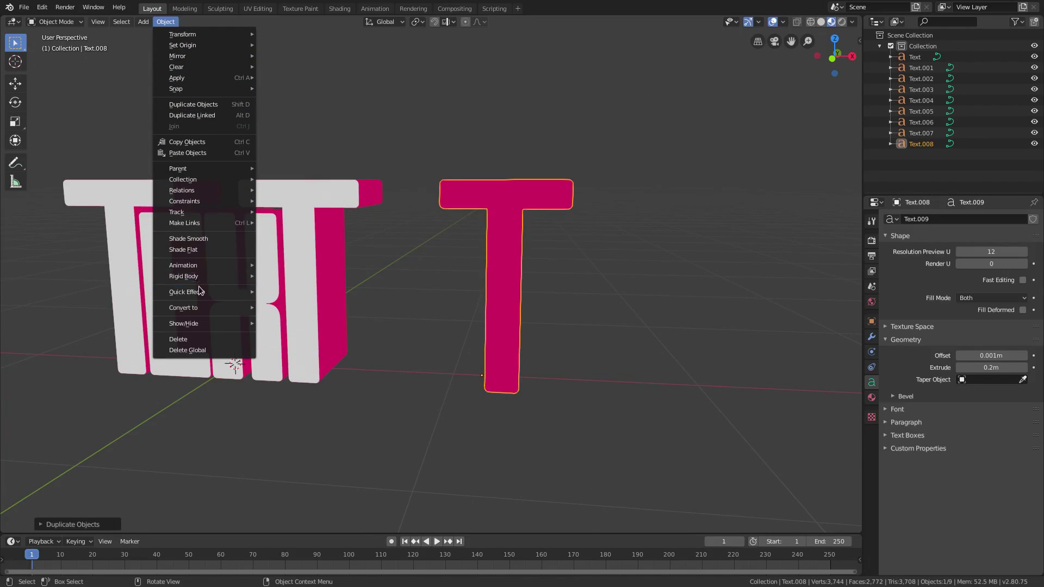
mouse_move(253, 309)
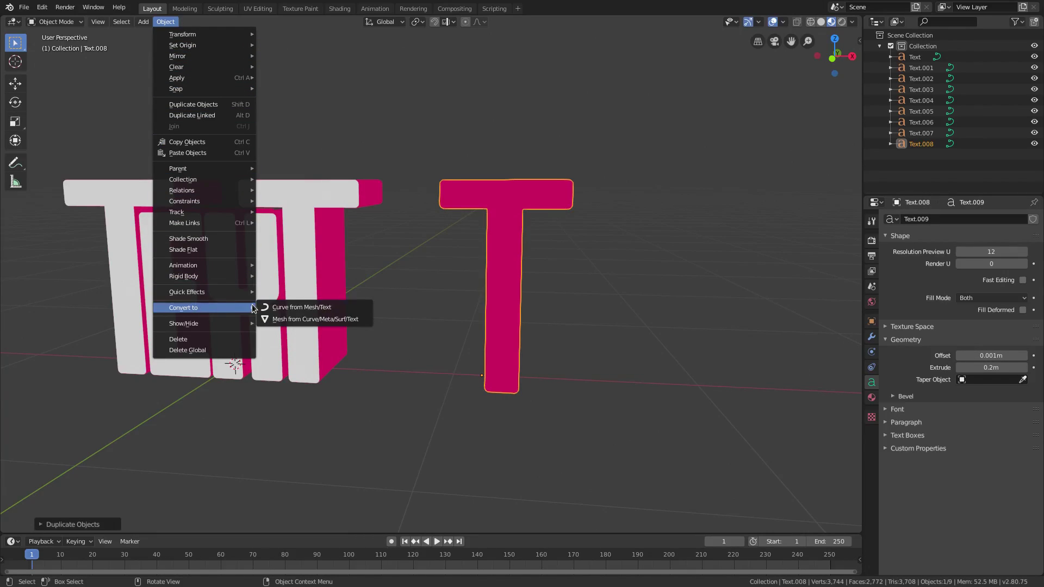
click(337, 317)
middle_drag(338, 317, 494, 224)
key(Tab)
scroll(473, 324, up, 5)
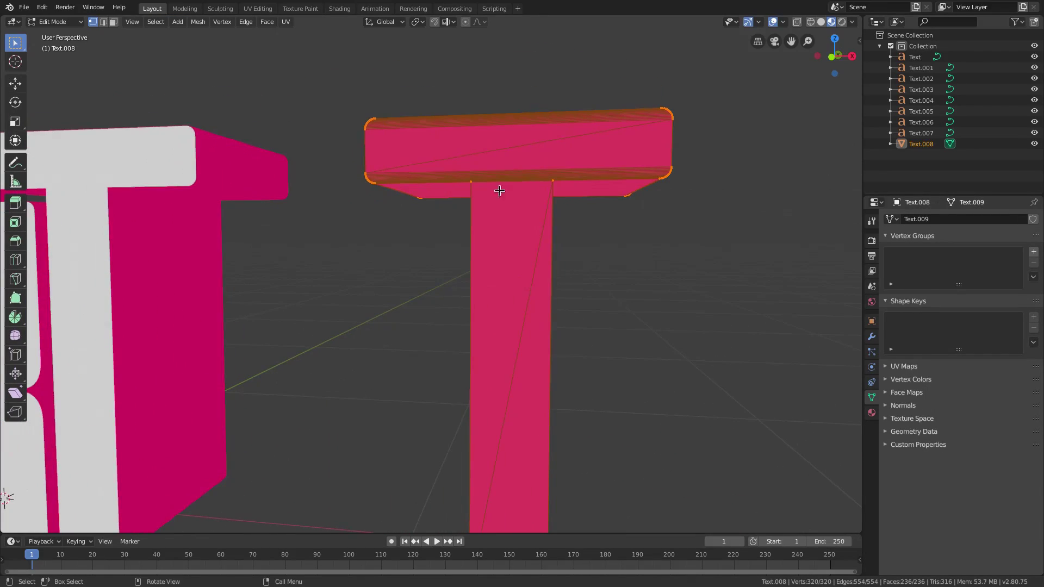
Add a Decimate modifier to the mesh copy of the T and apply it at ratio 1.0
scroll(654, 343, down, 2)
click(872, 337)
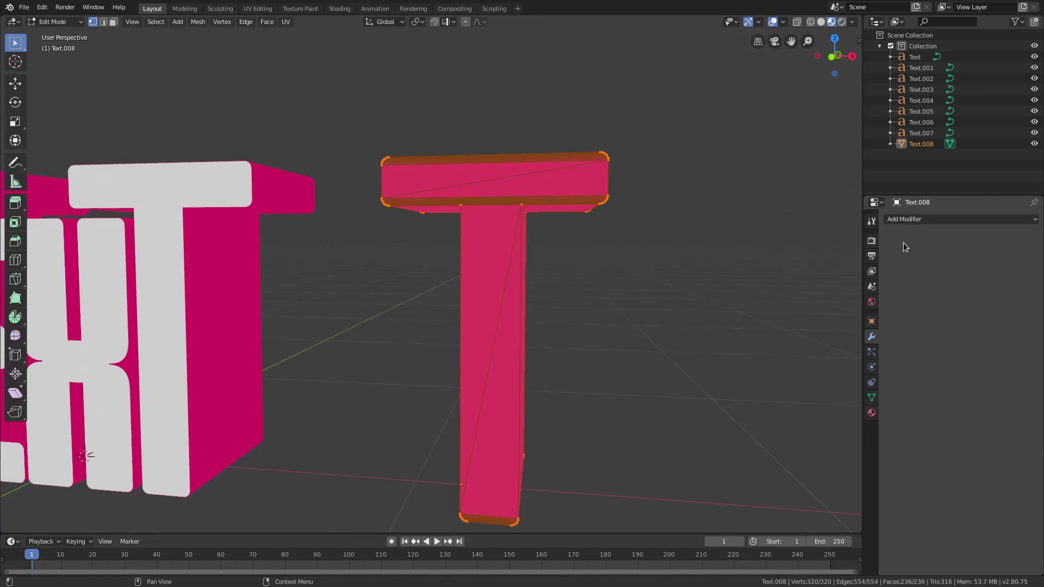
click(913, 220)
key(Tab)
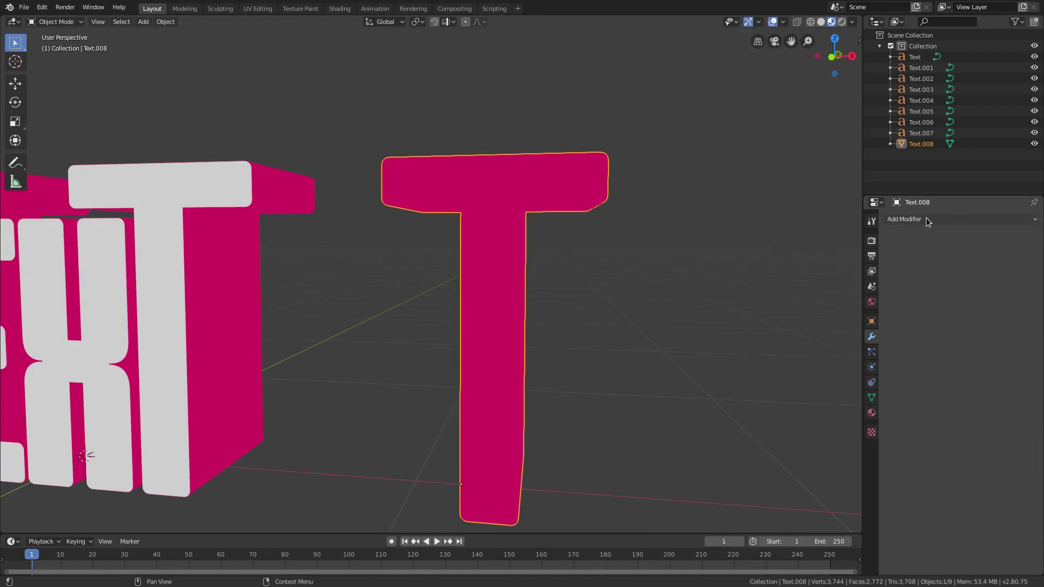
click(925, 219)
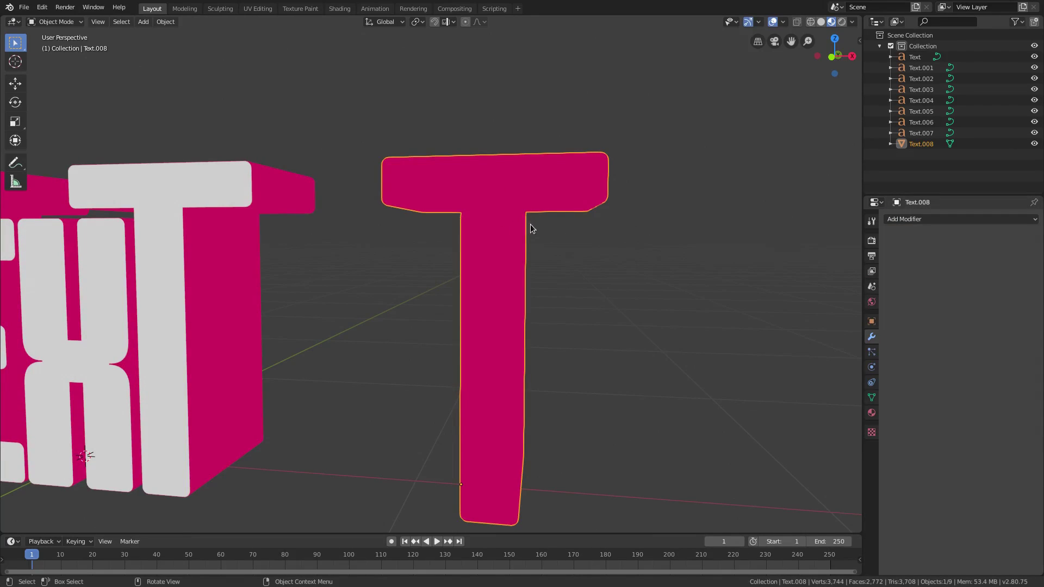
click(920, 220)
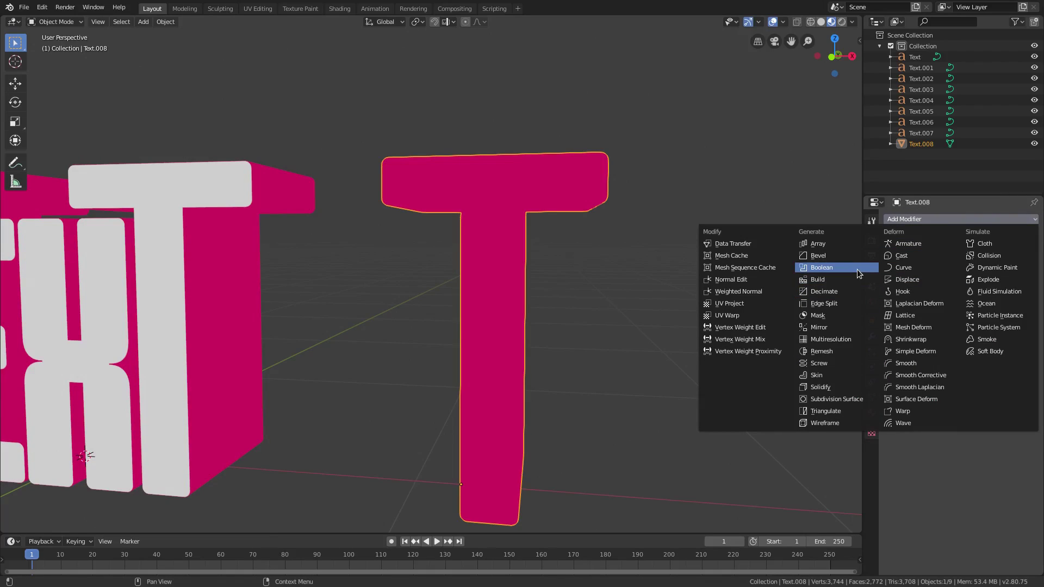
click(856, 292)
middle_drag(641, 323, 645, 316)
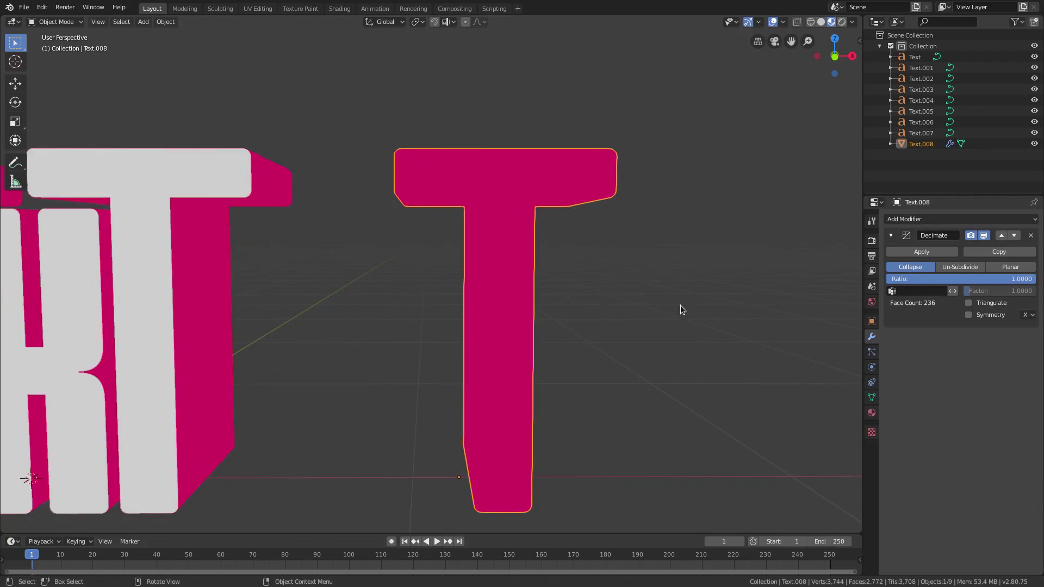
click(933, 252)
Simplify the mesh T's geometry in Edit Mode with a Limited Dissolve
key(Tab)
middle_drag(576, 319, 539, 310)
scroll(499, 186, up, 5)
shift+middle_drag(500, 186, 495, 271)
scroll(499, 268, up, 2)
scroll(495, 271, down, 1)
right_click(338, 253)
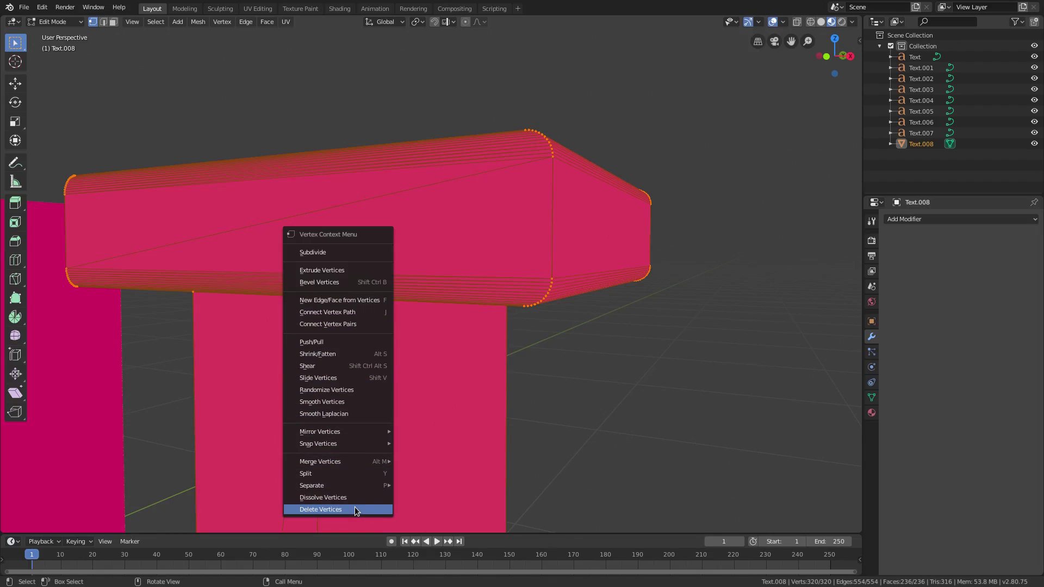
click(338, 253)
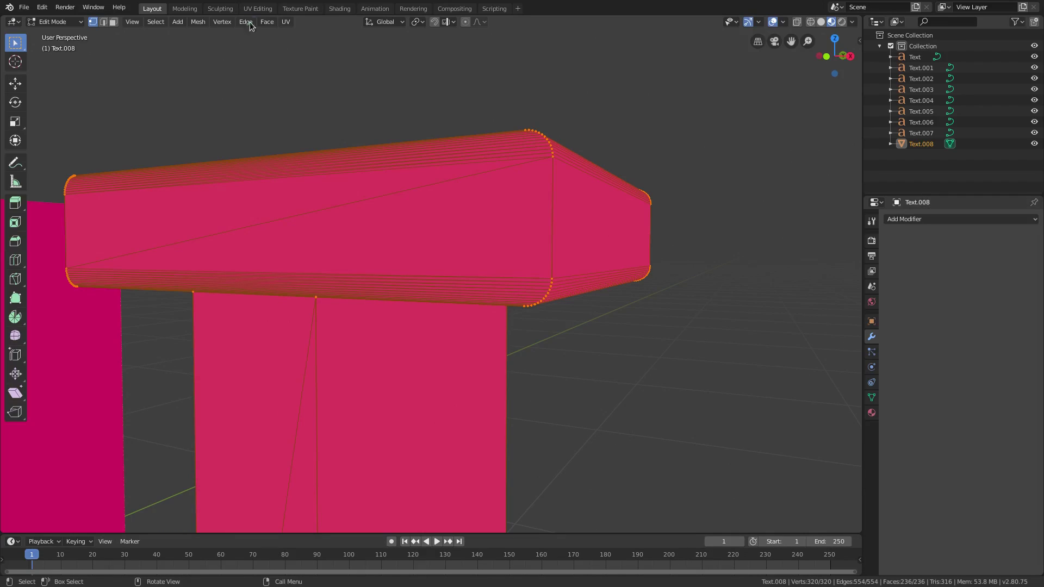
click(290, 25)
key(x)
click(463, 324)
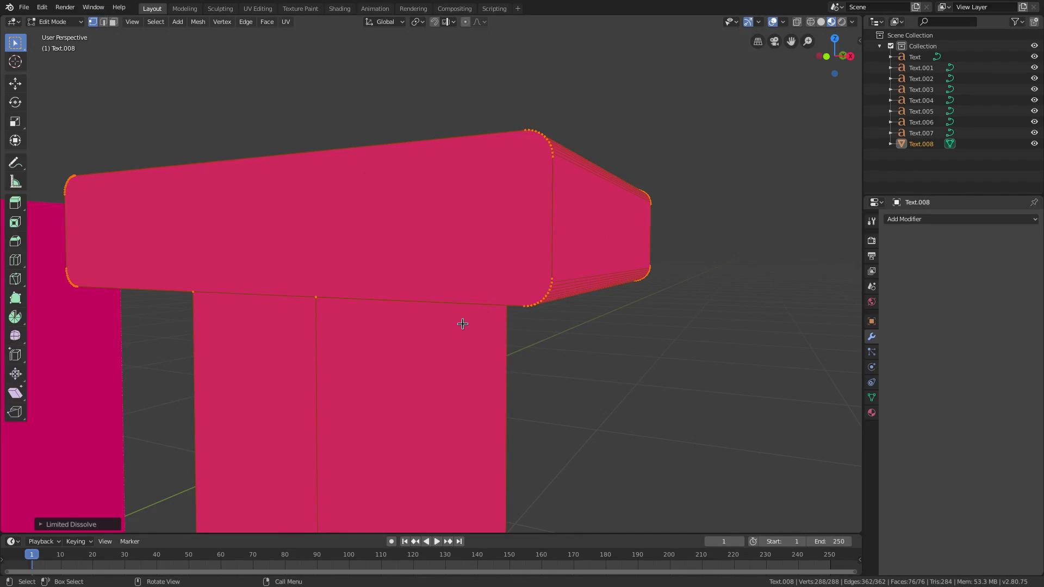
Leave Edit Mode and delete the mesh copy of the T beside the word
scroll(497, 247, down, 5)
middle_drag(499, 282, 483, 246)
scroll(504, 361, up, 2)
key(Tab)
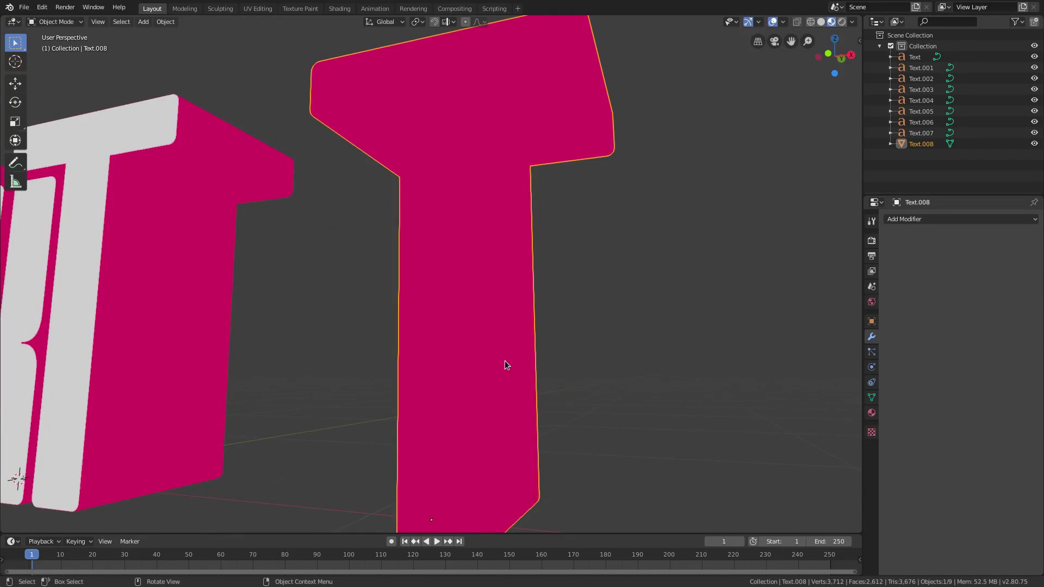
scroll(505, 361, down, 2)
key(Delete)
middle_drag(413, 327, 550, 354)
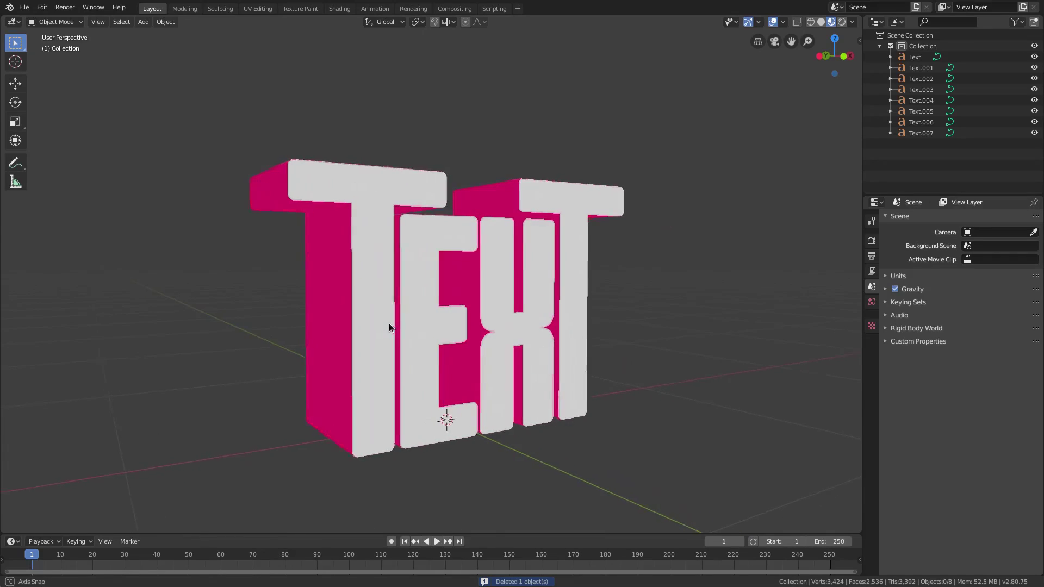
Select the duplicated first T and shift its Emission material color from pink to a purer red
click(380, 194)
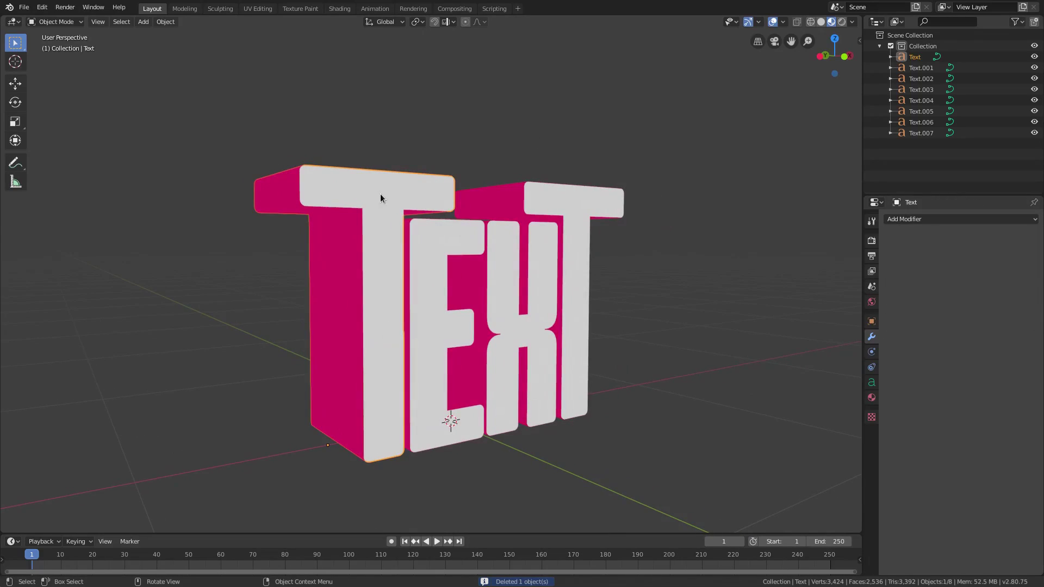
middle_drag(380, 194, 406, 245)
scroll(419, 214, up, 2)
click(329, 294)
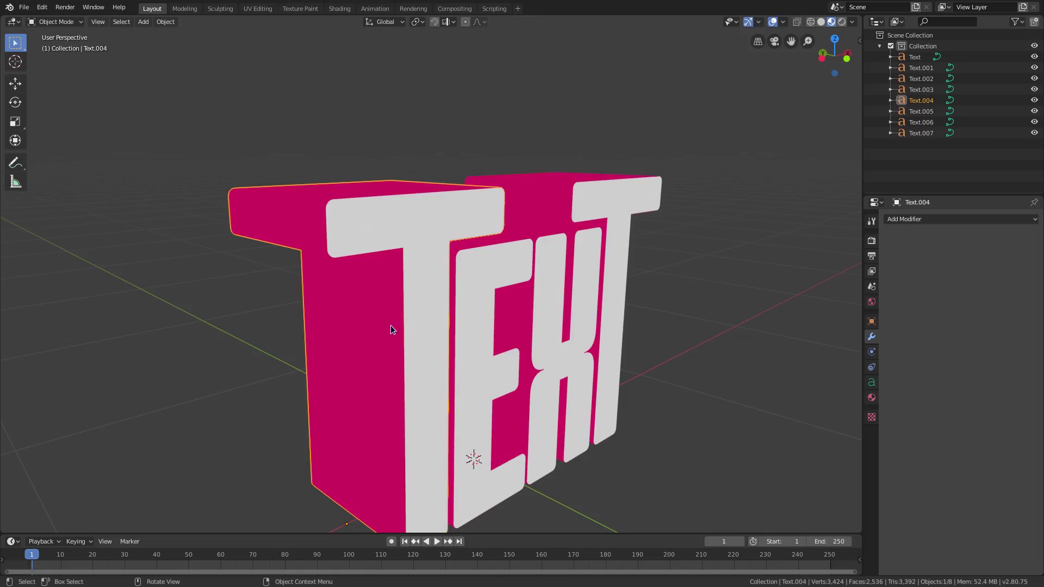
click(872, 398)
click(996, 350)
drag(993, 273, 974, 270)
Parent the red duplicate of the first T to the white T with the Object option
middle_drag(535, 372, 517, 359)
shift+click(386, 193)
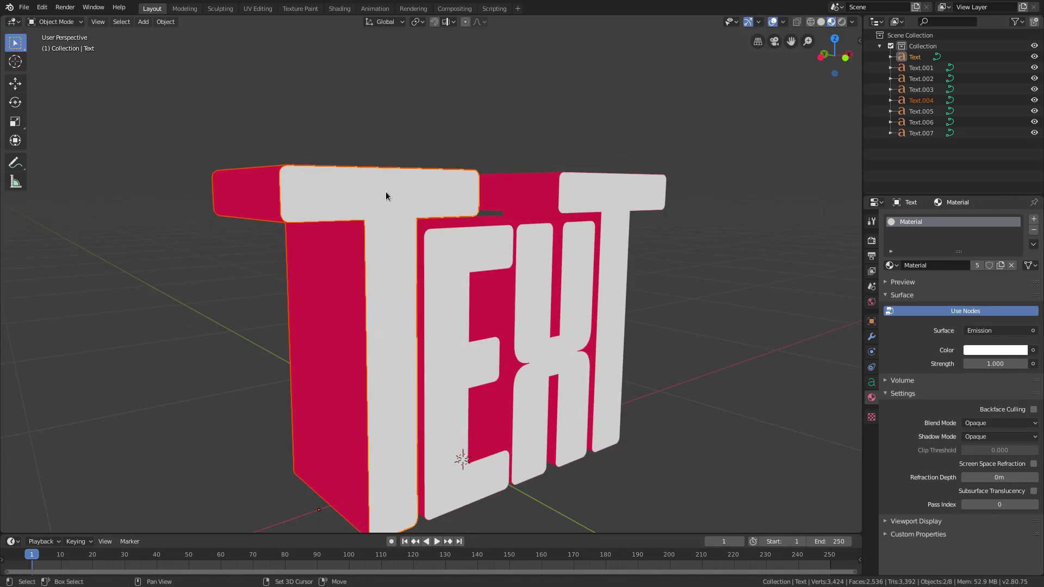
key(ctrl+p)
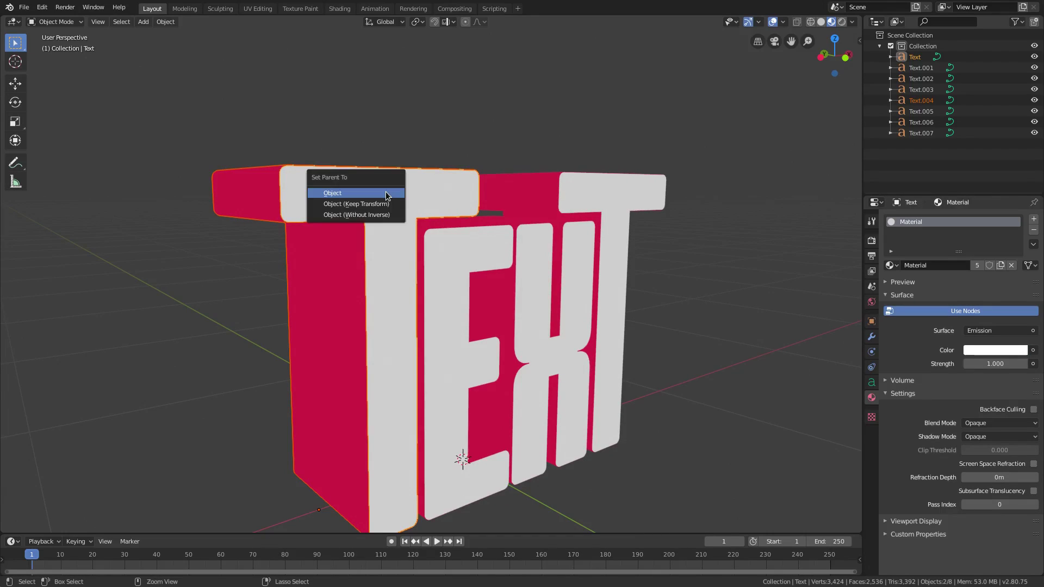
click(386, 193)
Parent the red duplicate of the E to the white E with the Object option
middle_drag(386, 193, 513, 265)
click(378, 302)
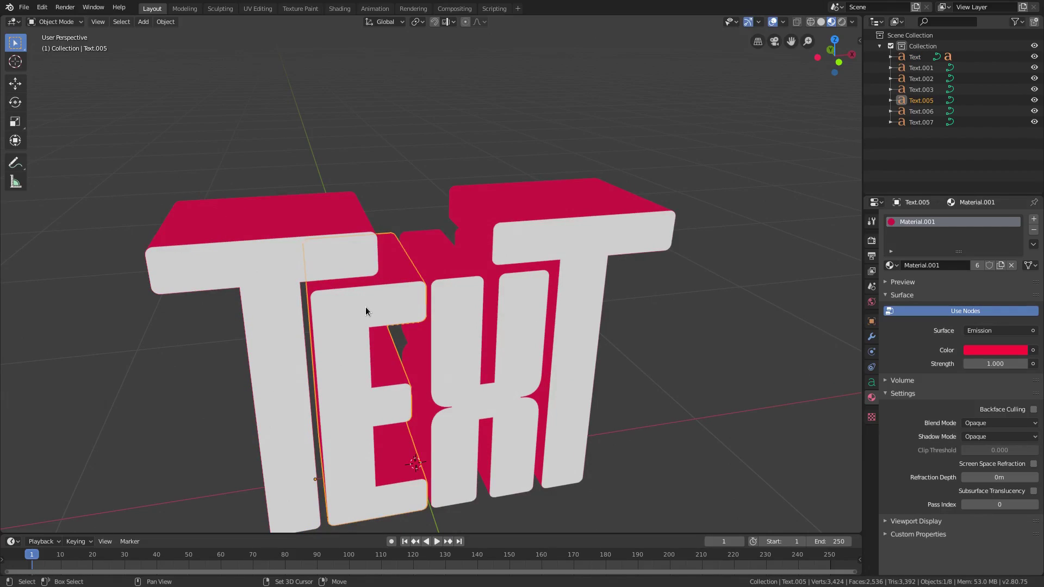
shift+click(366, 307)
key(ctrl+p)
click(366, 311)
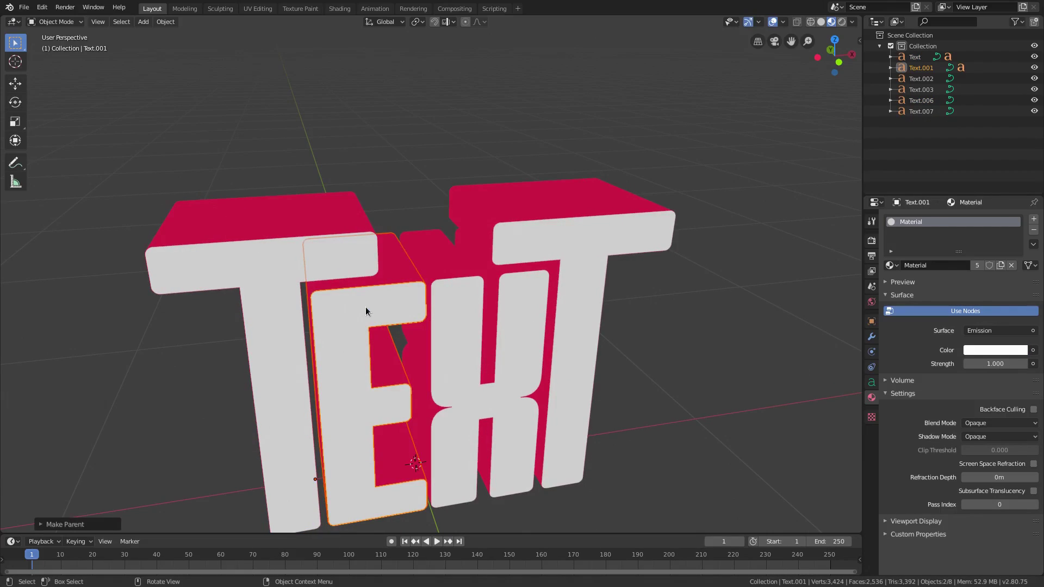
Parent the red duplicate of the X to the white X with the Object option
click(451, 304)
shift+click(451, 308)
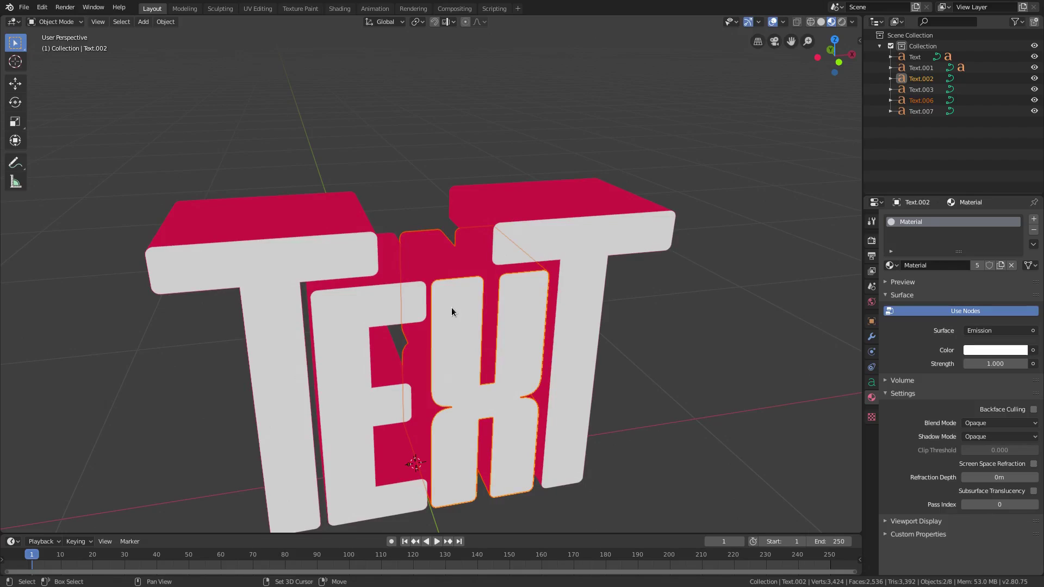
key(ctrl+p)
click(452, 306)
Parent the red duplicate of the last T to the white last T with the Object option
click(544, 214)
shift+click(574, 237)
key(ctrl+p)
click(574, 237)
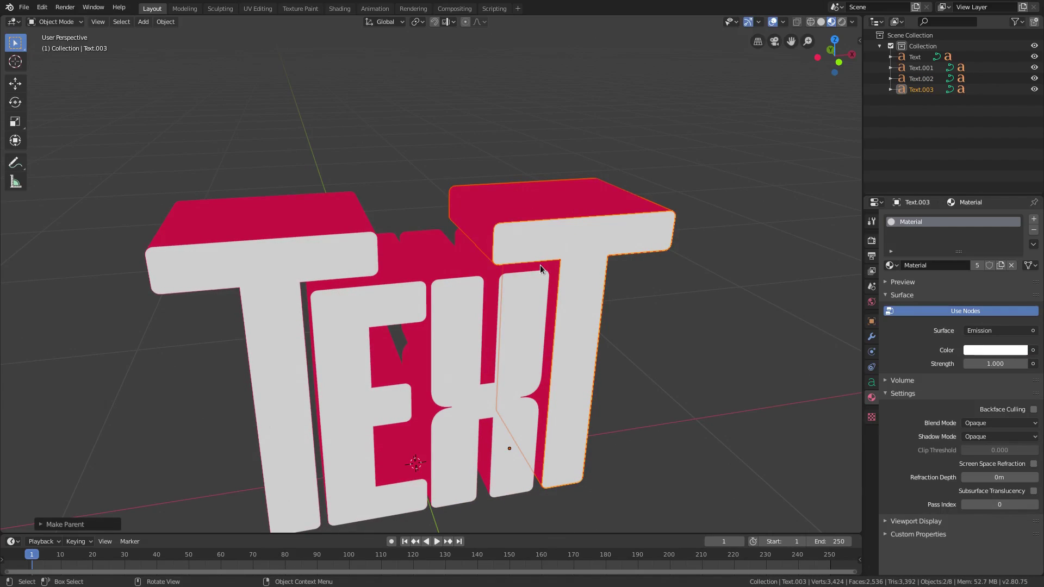
Try moving several white letters one by one to test that their red sides follow, cancelling each move
middle_drag(387, 319, 425, 296)
click(336, 229)
key(g)
right_click(375, 283)
click(397, 258)
key(g)
right_click(460, 248)
click(505, 246)
key(g)
right_click(544, 247)
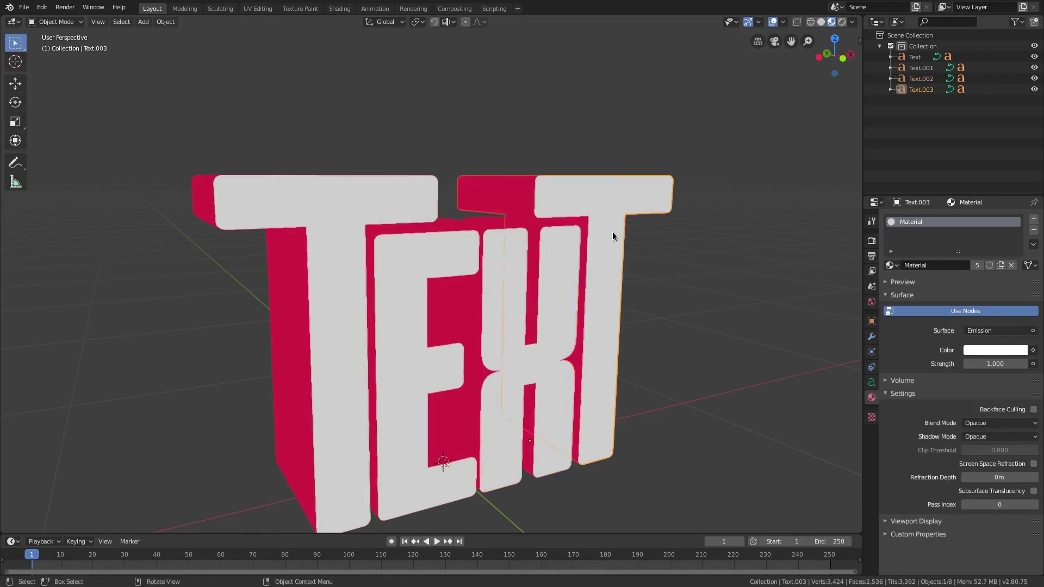
Select all four white letters together, with the first T as the active object
click(615, 229)
scroll(523, 347, down, 4)
scroll(511, 343, up, 2)
middle_drag(504, 341, 465, 279)
shift+click(442, 279)
shift+click(401, 266)
shift+click(289, 212)
middle_drag(289, 213, 437, 435)
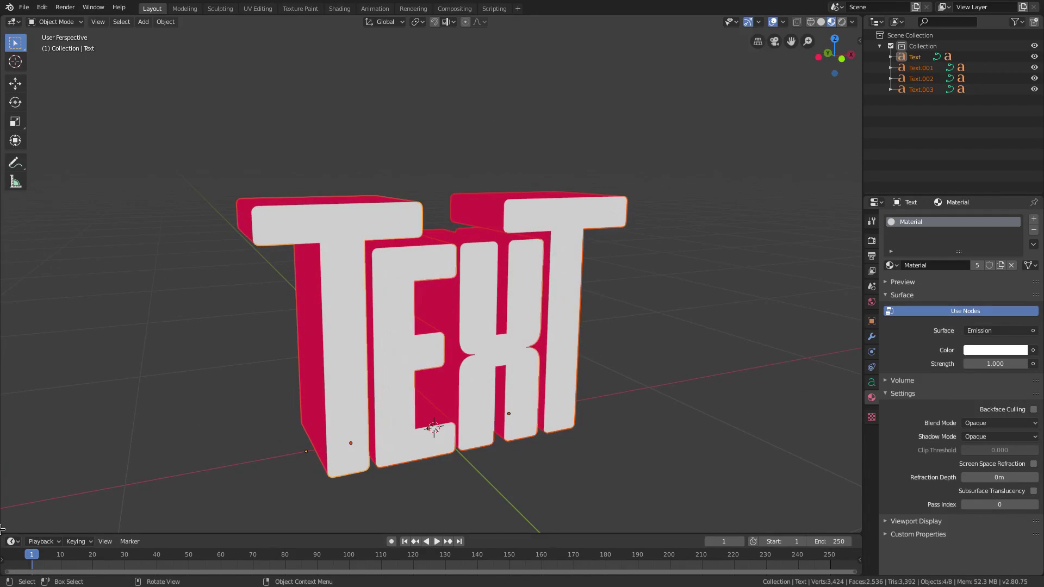
Split the 3D viewport horizontally, turn the lower area into a Graph Editor, and shrink the timeline's share of the window
drag(2, 529, 47, 291)
click(15, 304)
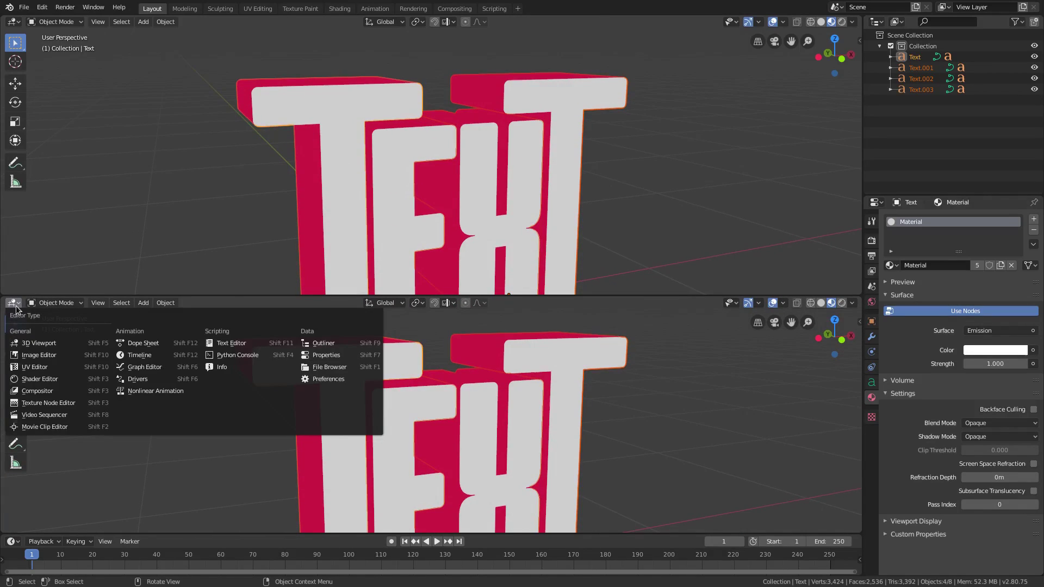
click(128, 368)
drag(175, 534, 187, 502)
Set the animation's start frame to 0, go to it, and insert a Scaling keyframe on the four selected letters
drag(788, 513, 783, 512)
click(405, 512)
middle_drag(430, 164, 451, 158)
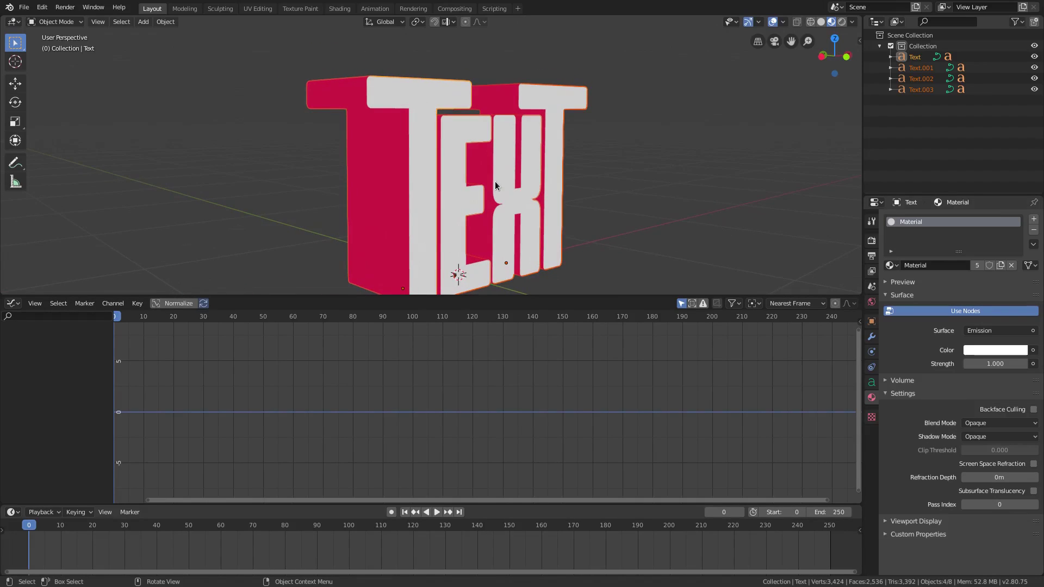
key(i)
key(i)
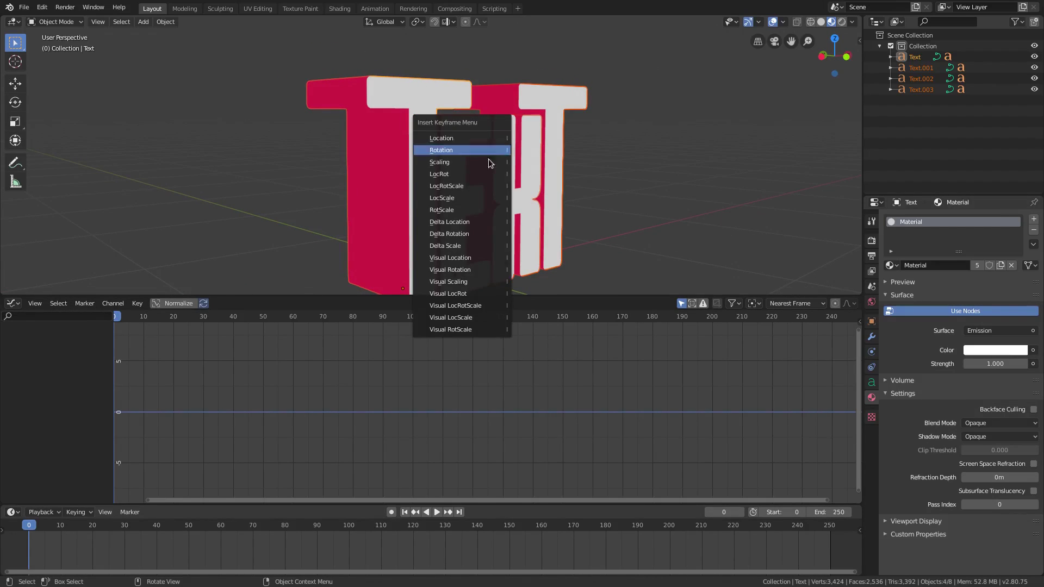
click(487, 162)
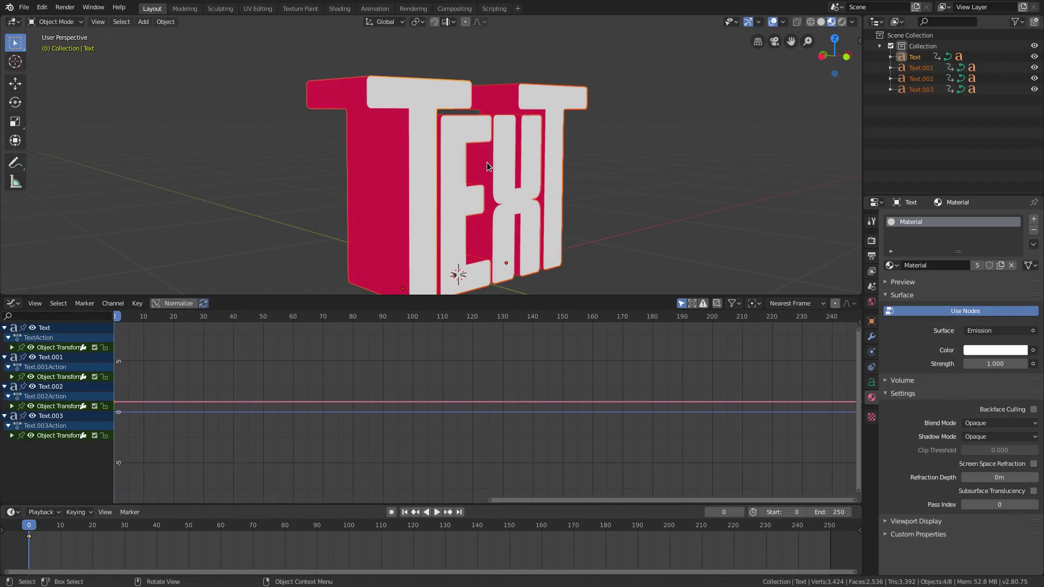
Expand the Object Transforms channels of all four letters in the Graph Editor and enlarge that area upward
click(12, 348)
click(12, 406)
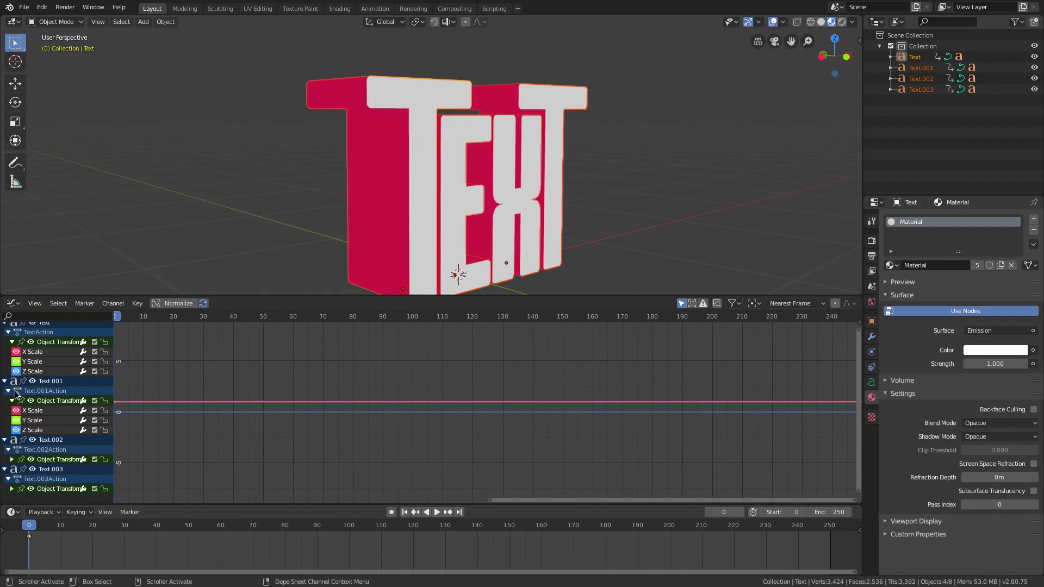
click(13, 460)
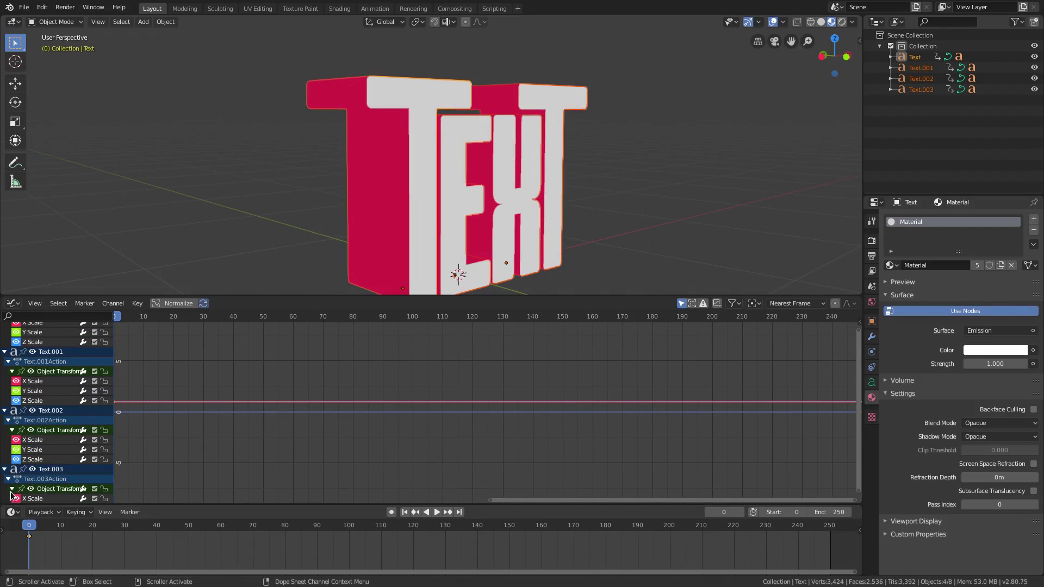
scroll(61, 432, up, 2)
drag(109, 297, 108, 222)
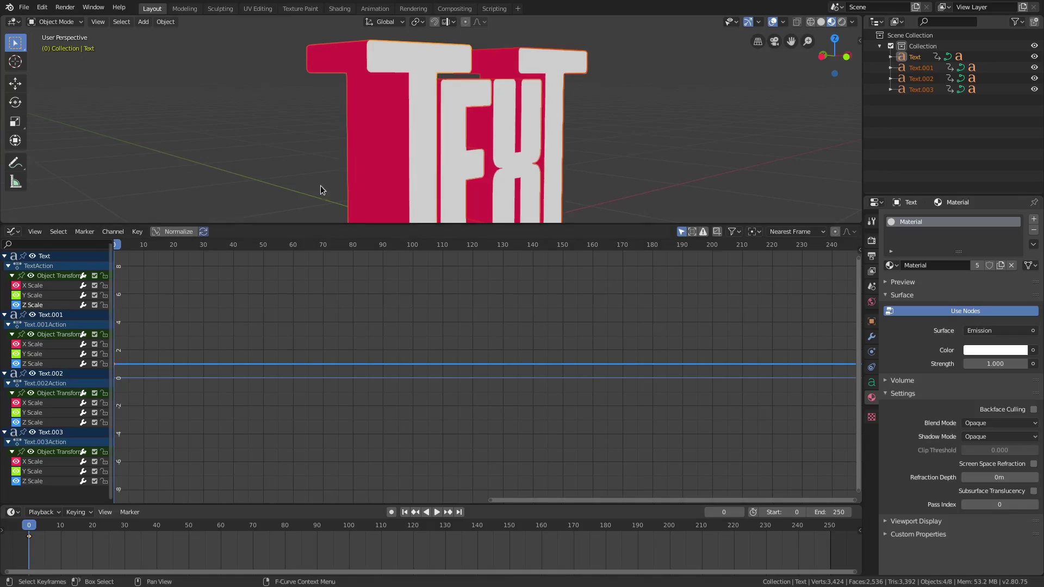
Add a Noise modifier to the first T's Z Scale curve and play the animation
scroll(243, 221, down, 1)
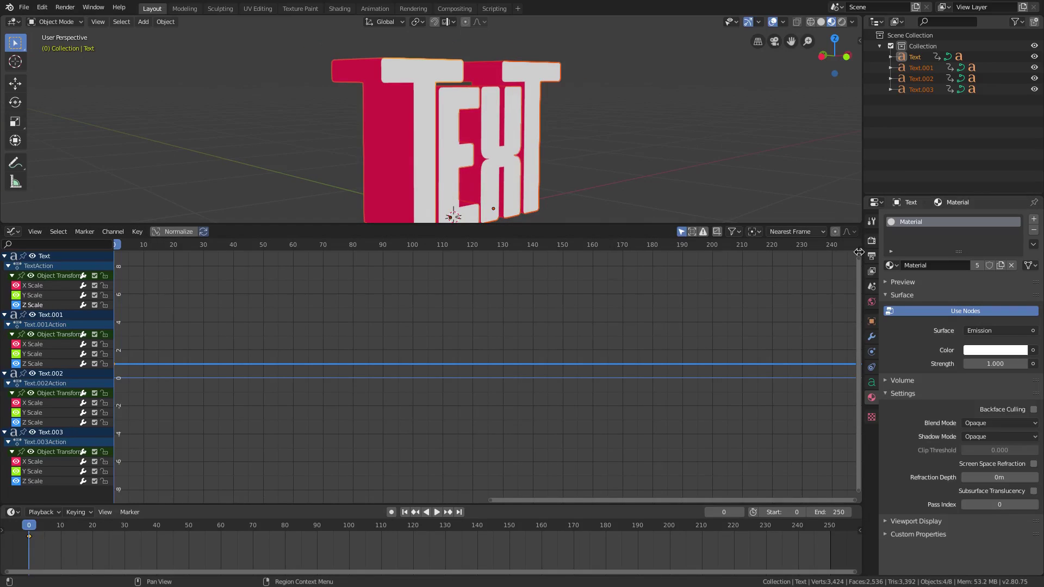
drag(858, 252, 717, 264)
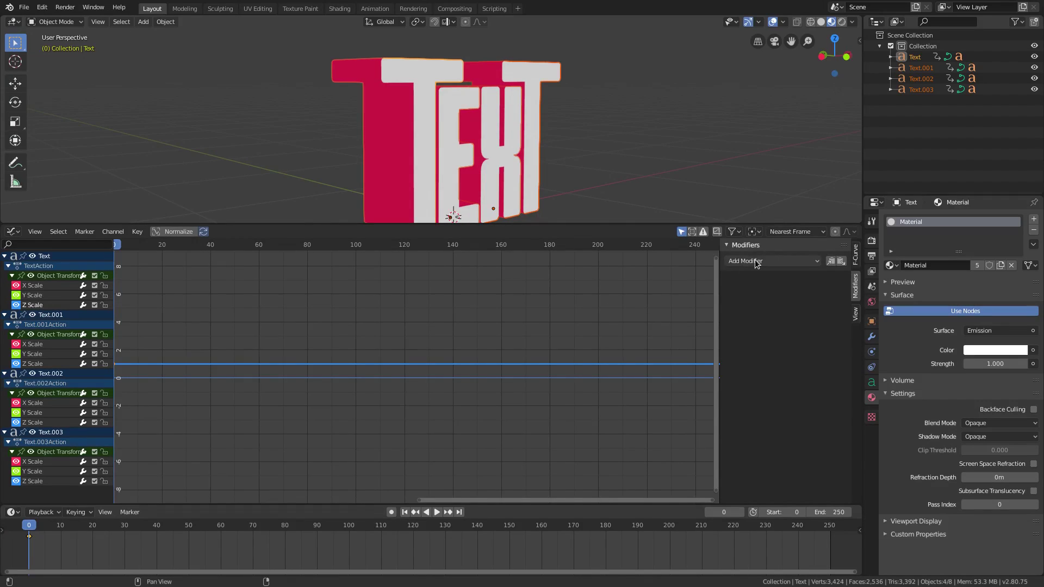
click(753, 321)
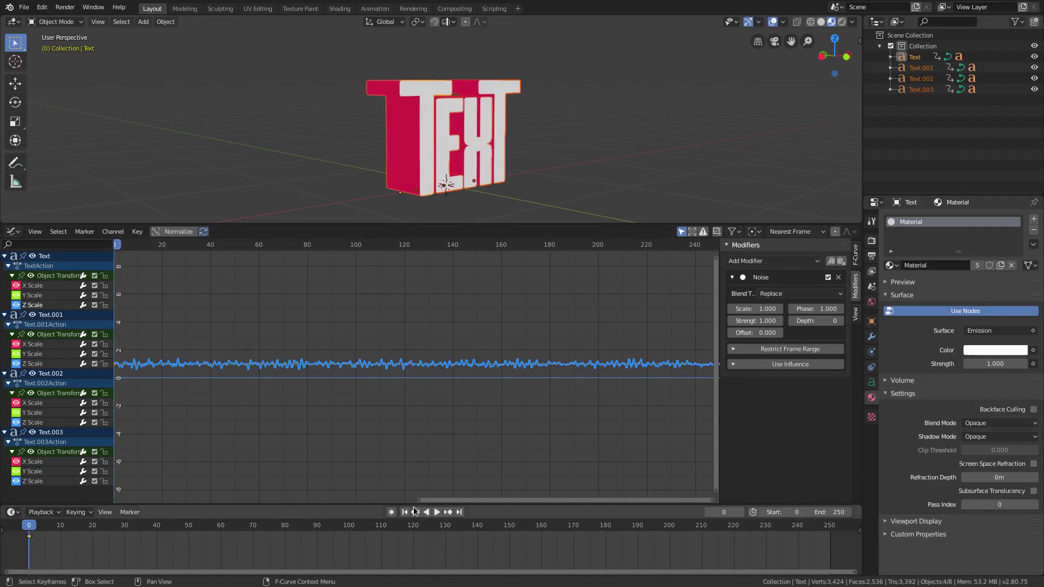
click(437, 512)
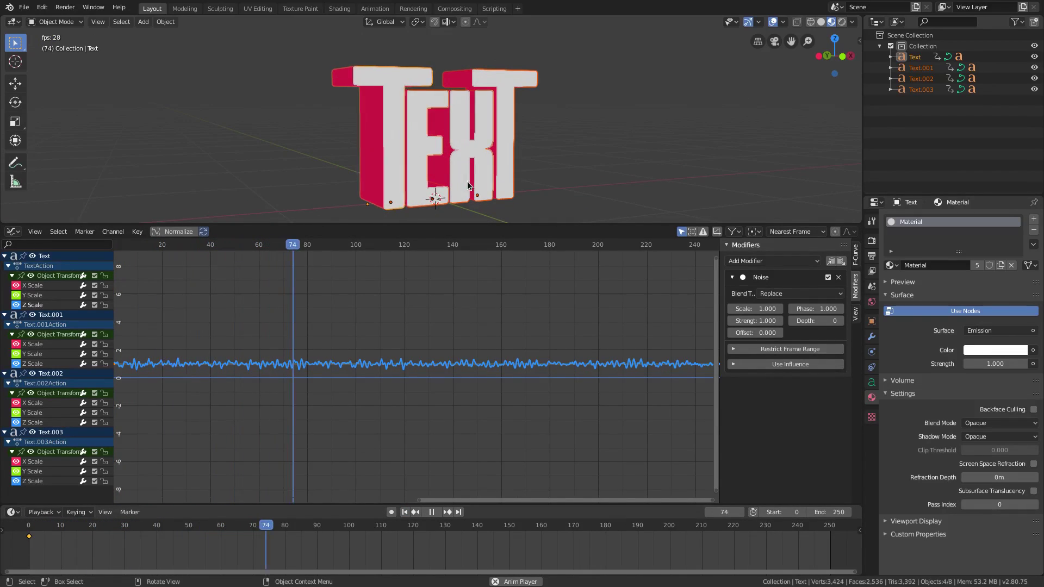
Set the Noise modifier on the first T's Z Scale curve to Scale 10 and Strength 2
click(755, 310)
text(10)
click(754, 320)
text(2)
key(Return)
middle_drag(567, 185, 547, 146)
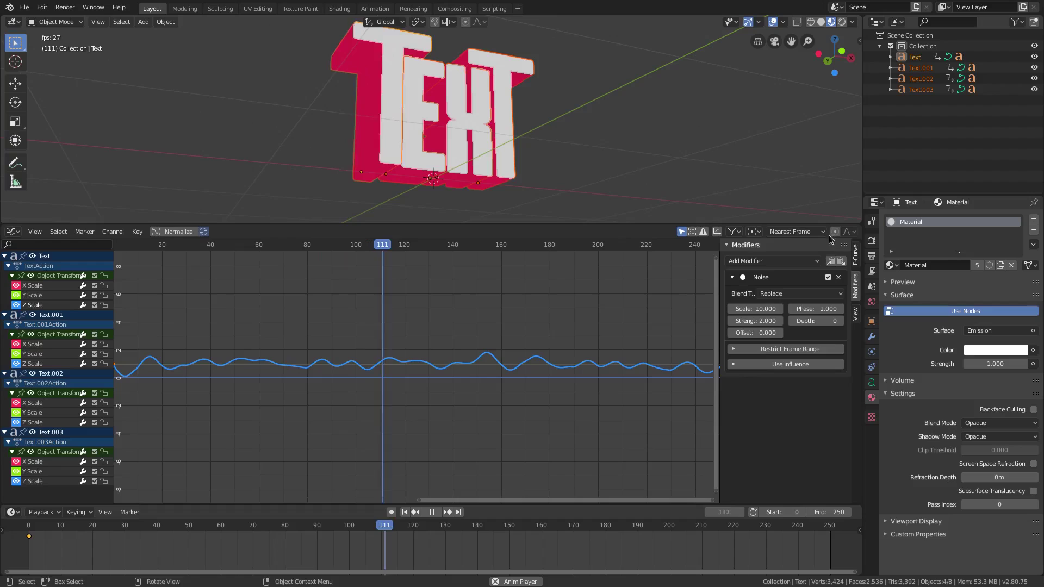
Copy the Noise modifier to the E's Z Scale curve and set its Offset to 5
click(424, 116)
click(35, 307)
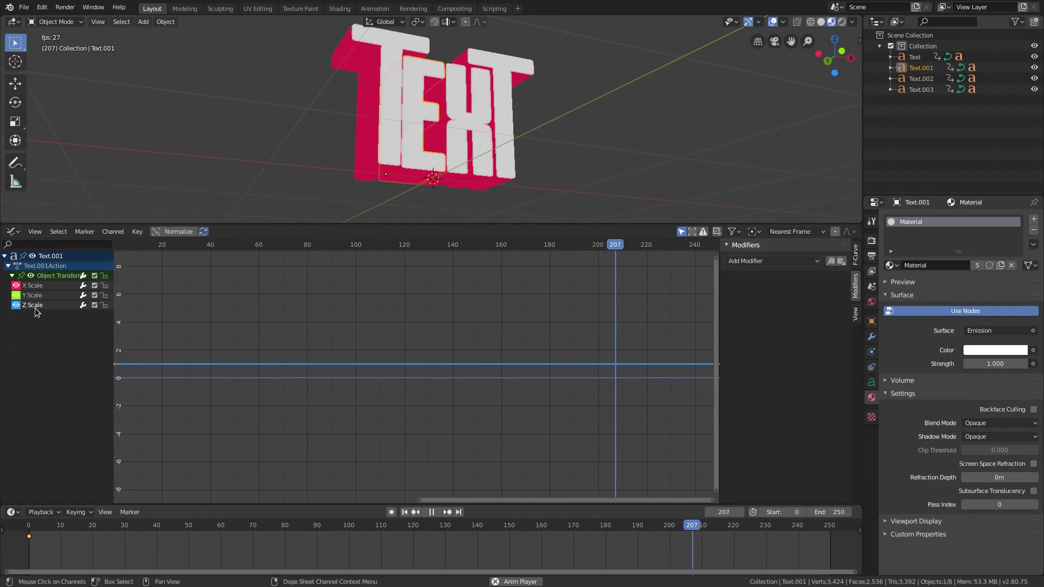
click(841, 261)
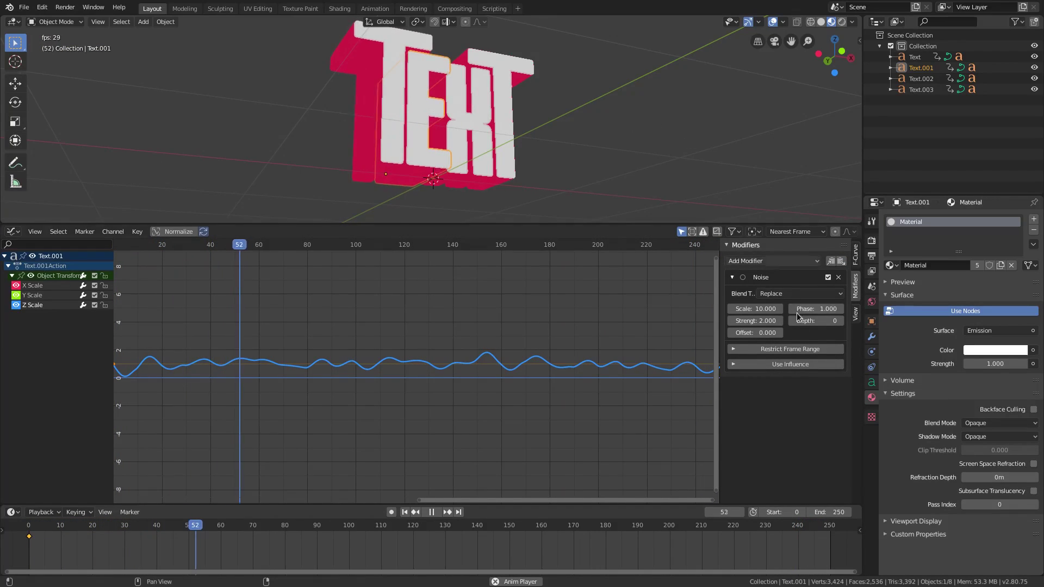
click(748, 333)
text(5)
key(Return)
Paste the Noise modifier onto the X's Z Scale curve and change its Offset
click(465, 121)
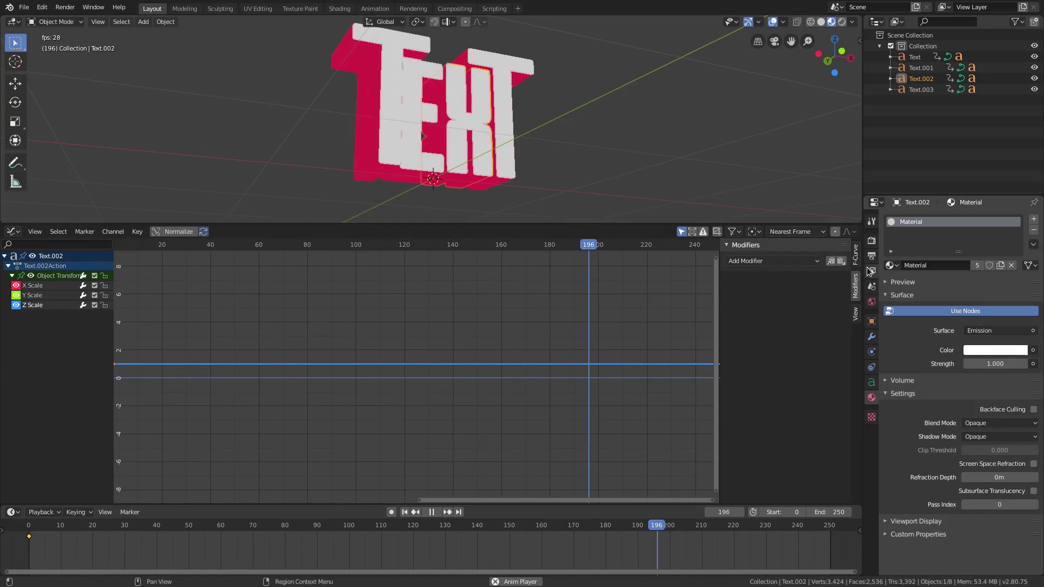
click(842, 262)
click(750, 333)
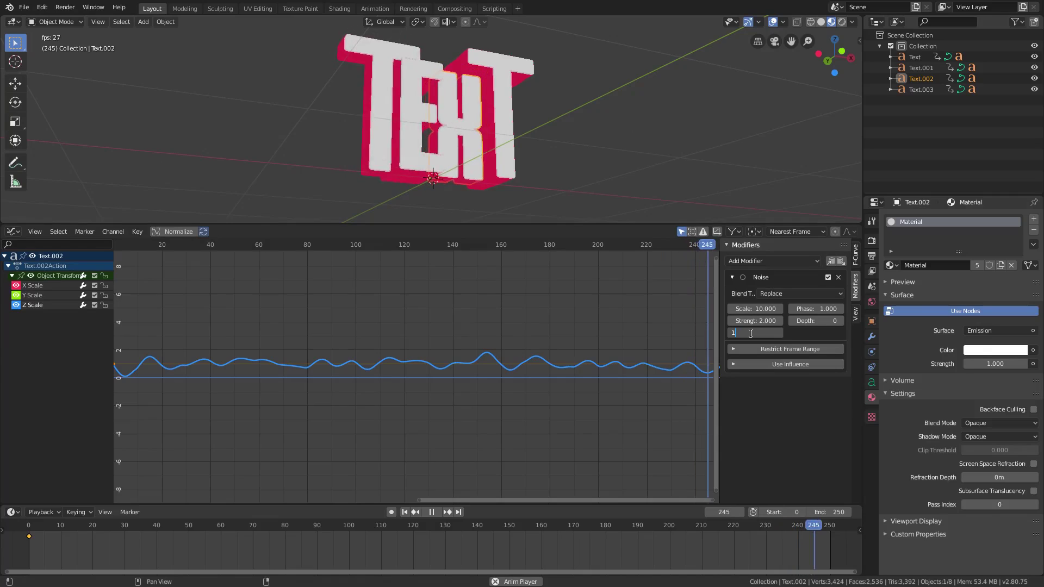
Paste the Noise modifier onto the last T's Z Scale curve and set its Offset to 15
click(506, 115)
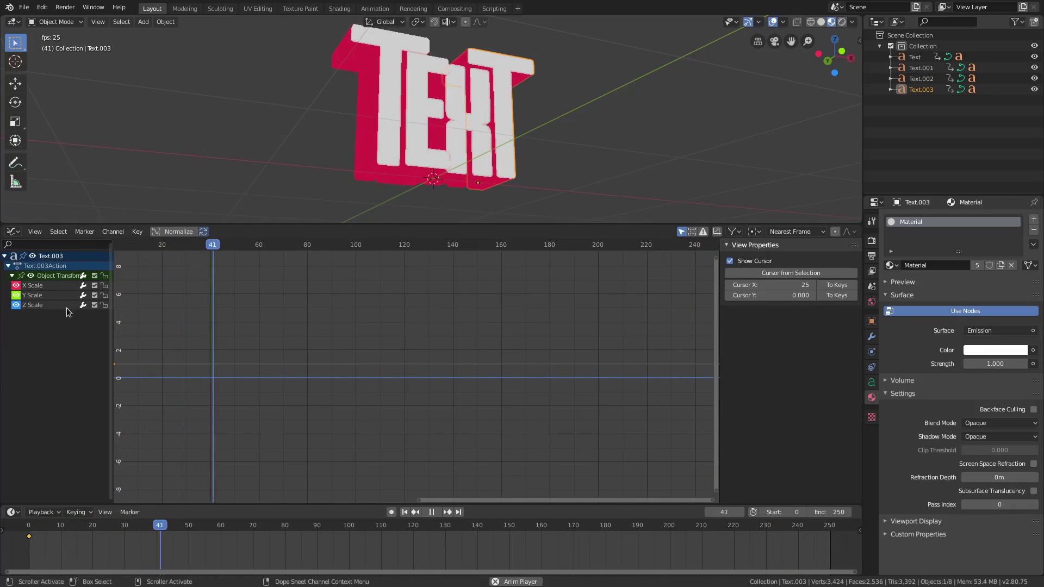
click(856, 285)
click(841, 262)
click(756, 333)
text(20)
key(Return)
click(749, 332)
text(15)
key(Return)
Slow the last T's noise by setting its Noise modifier to Scale 50 and Strength 1
middle_drag(571, 192, 569, 158)
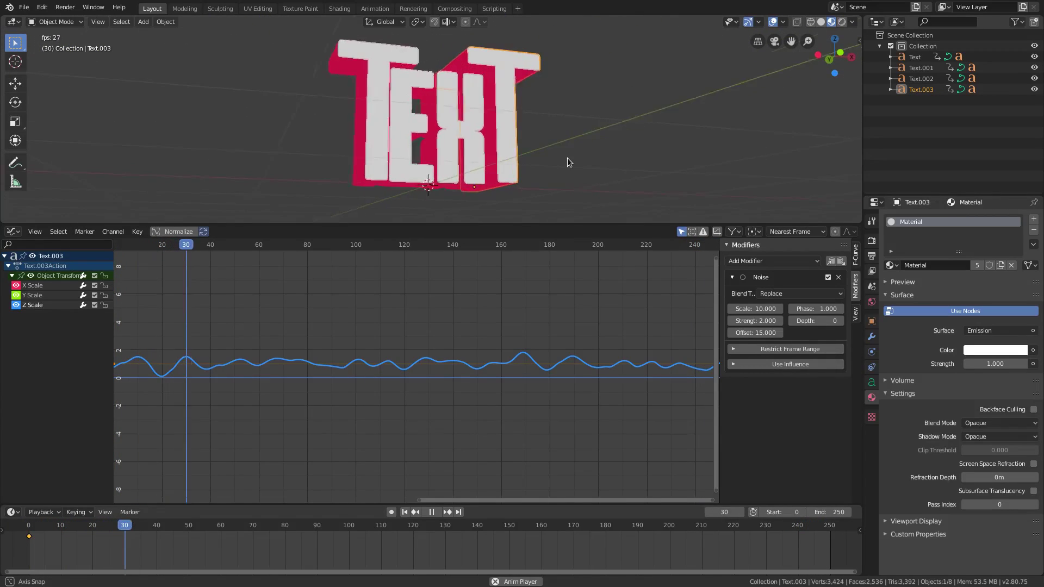
middle_drag(564, 174, 605, 188)
click(755, 309)
text(50)
key(Return)
click(747, 320)
text(1)
key(Return)
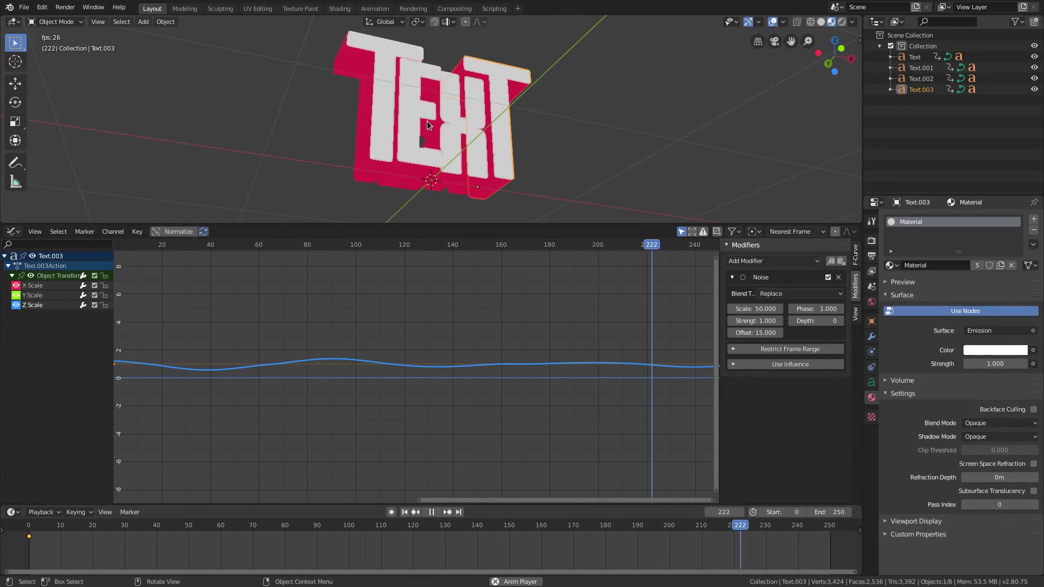
Select the X and set its Noise modifier's Scale to 50
click(458, 126)
click(742, 309)
text(50)
key(Return)
key(Return)
Select the E and set its Noise modifier to Scale 50 and Strength 1
click(421, 116)
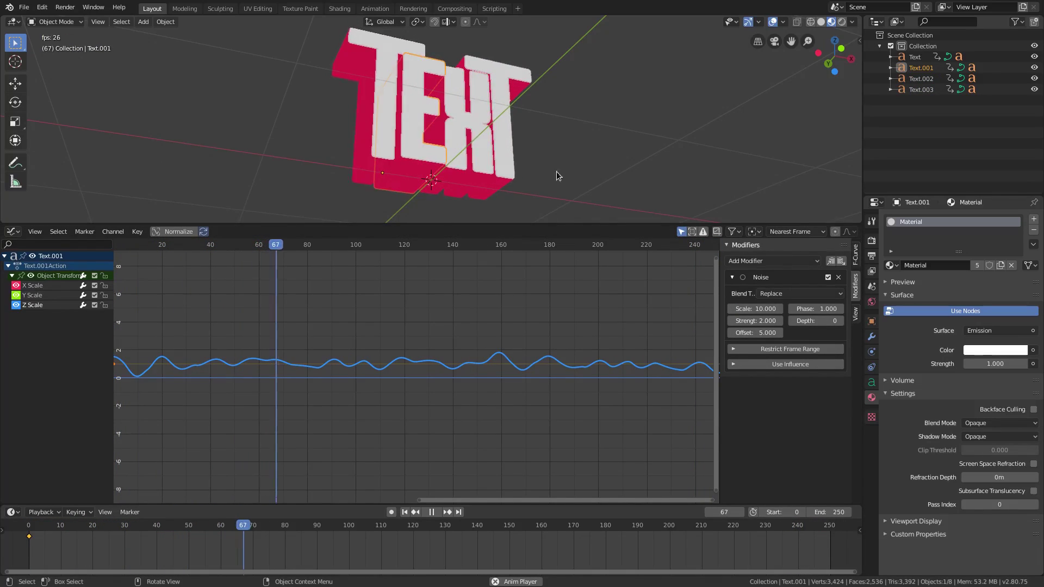
text(50)
key(Return)
click(755, 332)
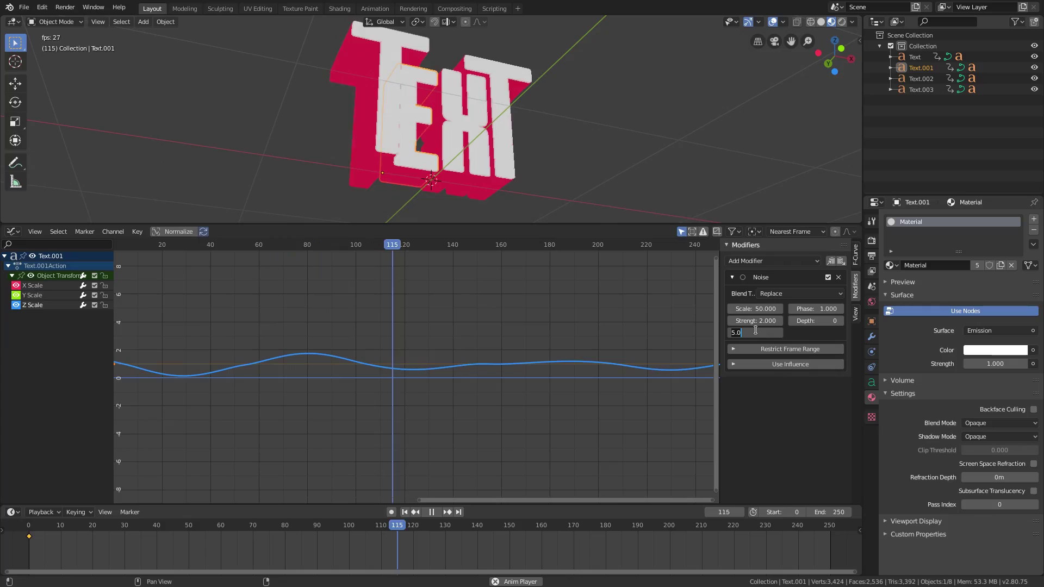
click(758, 321)
text(1)
key(Return)
Select the first T and set its Noise modifier to Scale 50 and Strength 1
click(384, 109)
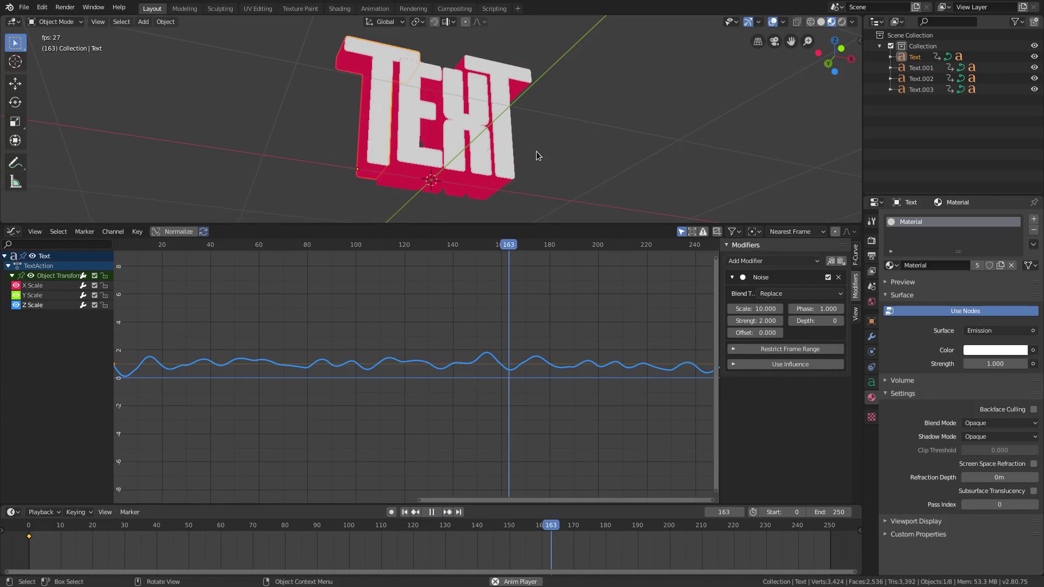
text(50)
key(Return)
click(755, 321)
text(1)
key(Return)
Join the 3D viewport over the Graph Editor area and hide the viewport overlays to preview the animated word
drag(2, 222, 6, 235)
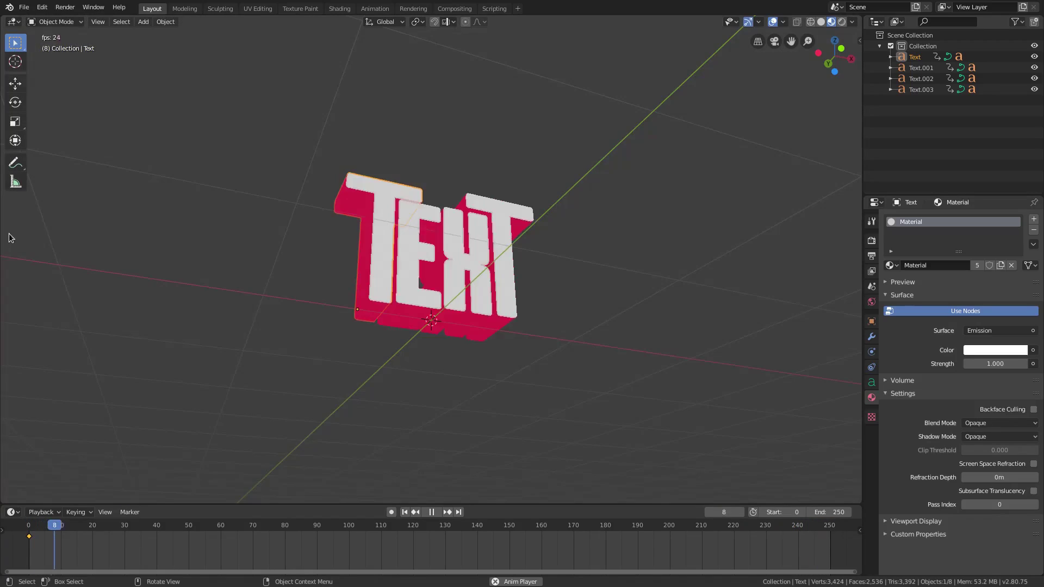
scroll(431, 184, up, 3)
middle_drag(605, 282, 605, 281)
click(772, 21)
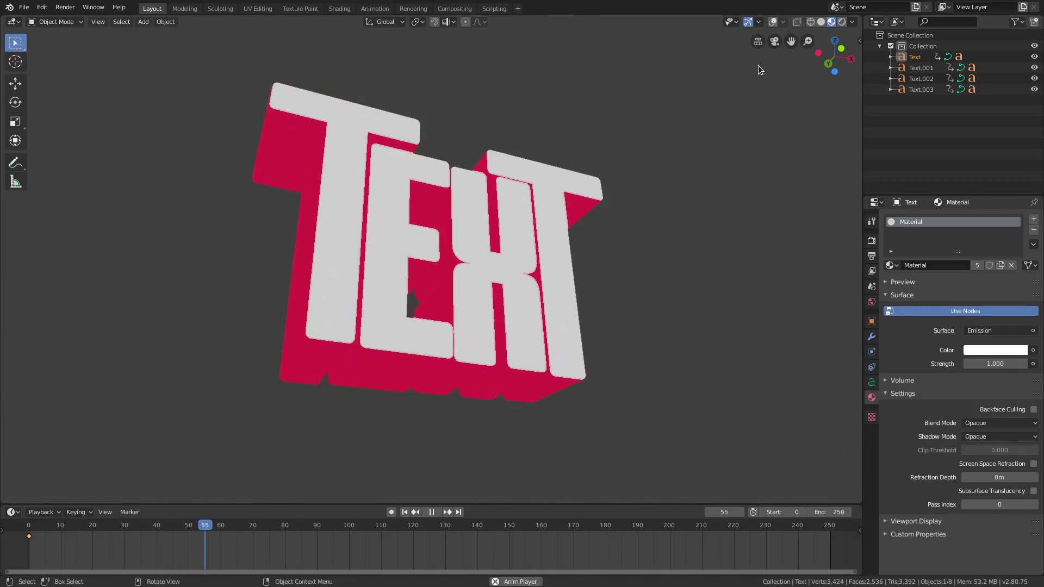
middle_drag(723, 333, 693, 312)
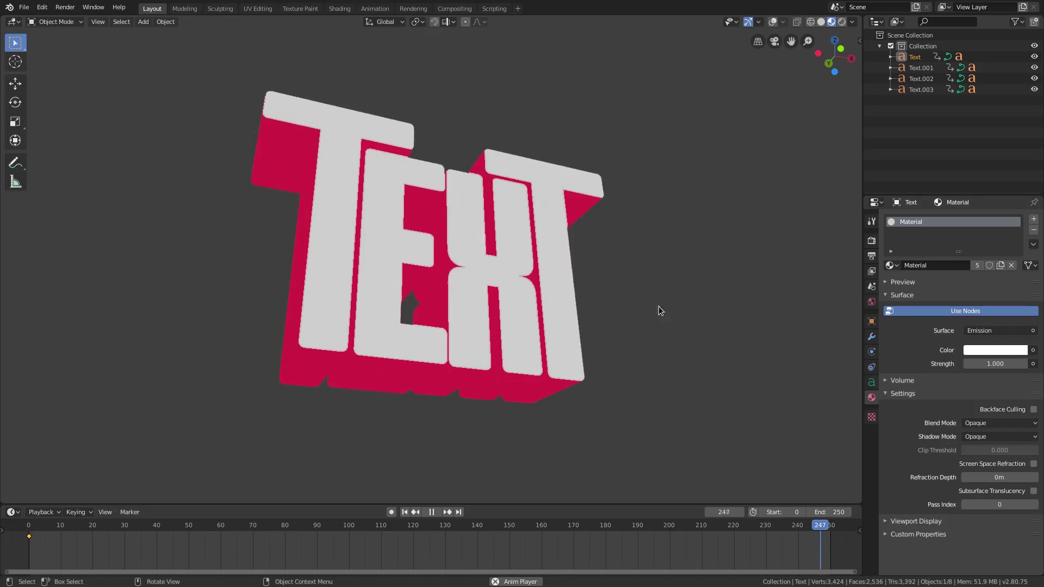
Set the World background color to black and switch the viewport to Rendered shading
click(872, 242)
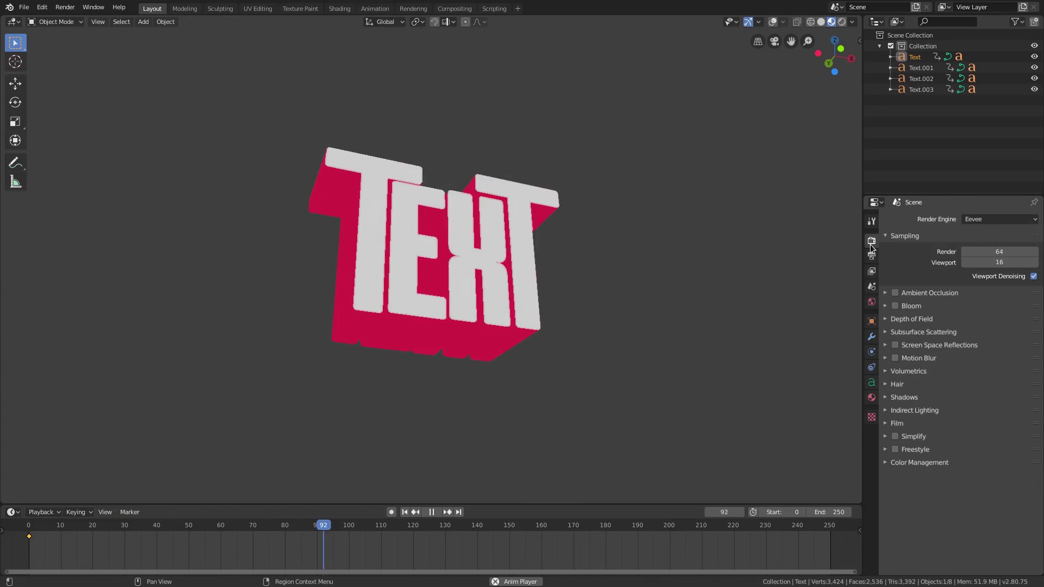
click(871, 302)
click(995, 291)
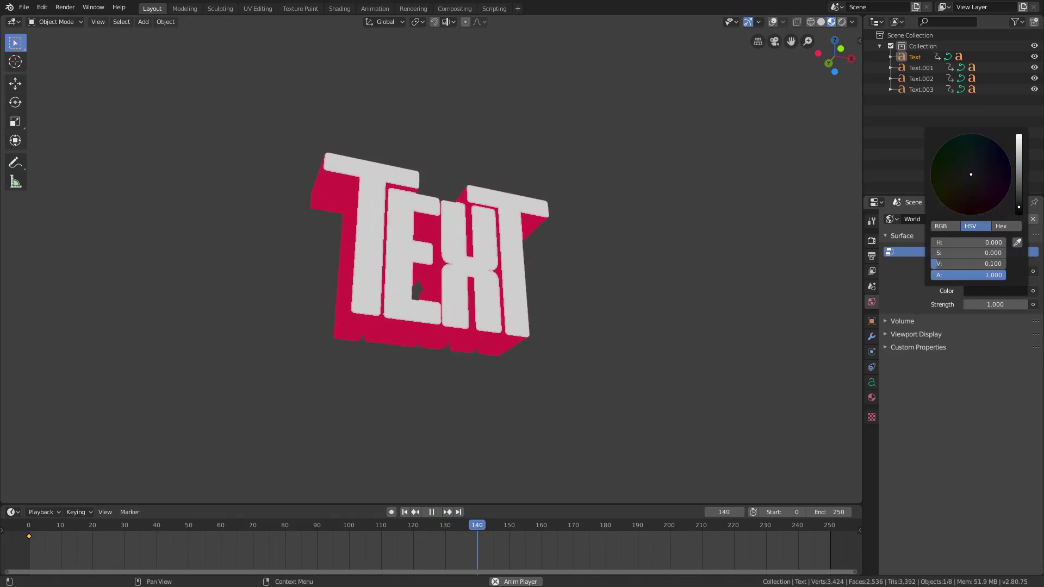
click(842, 22)
Change the scene's color management View Transform to Standard
click(872, 241)
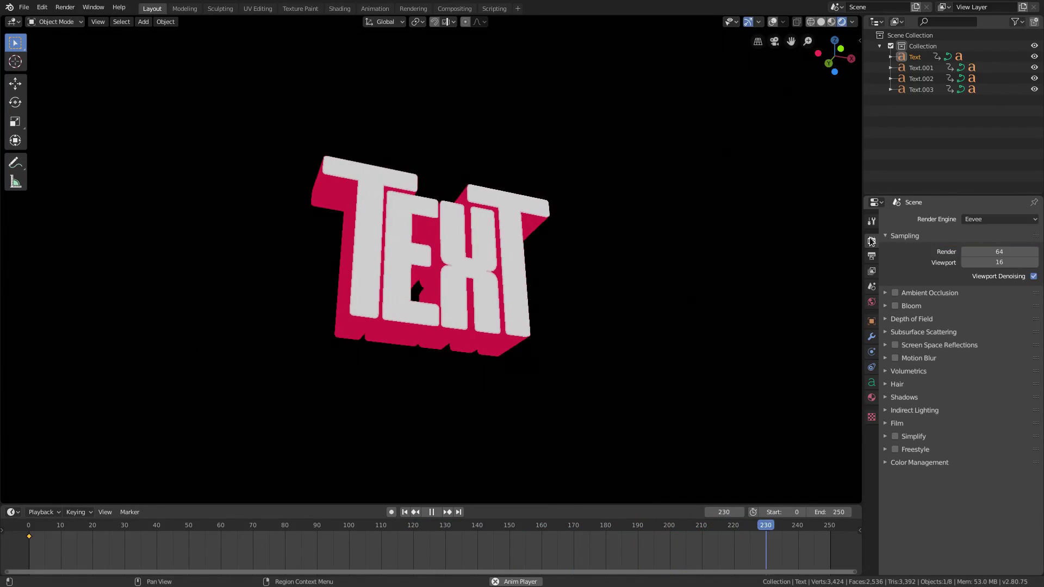
click(903, 463)
click(1007, 495)
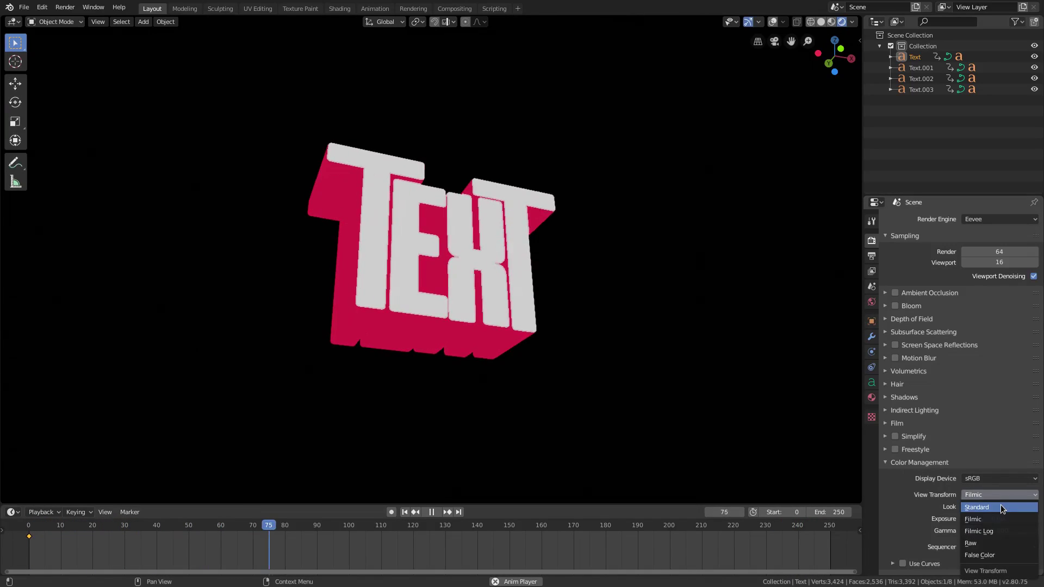
click(1001, 505)
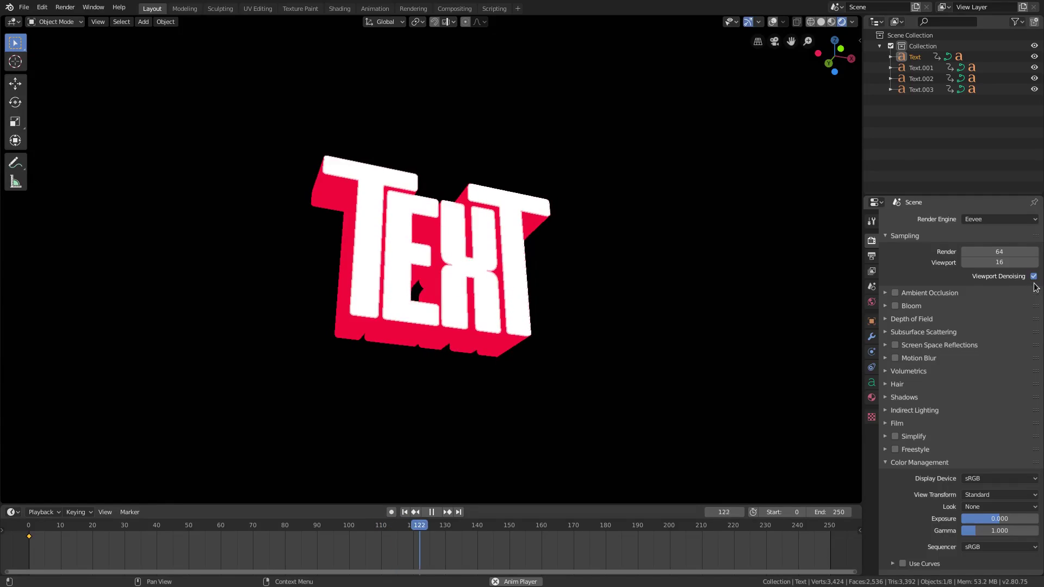